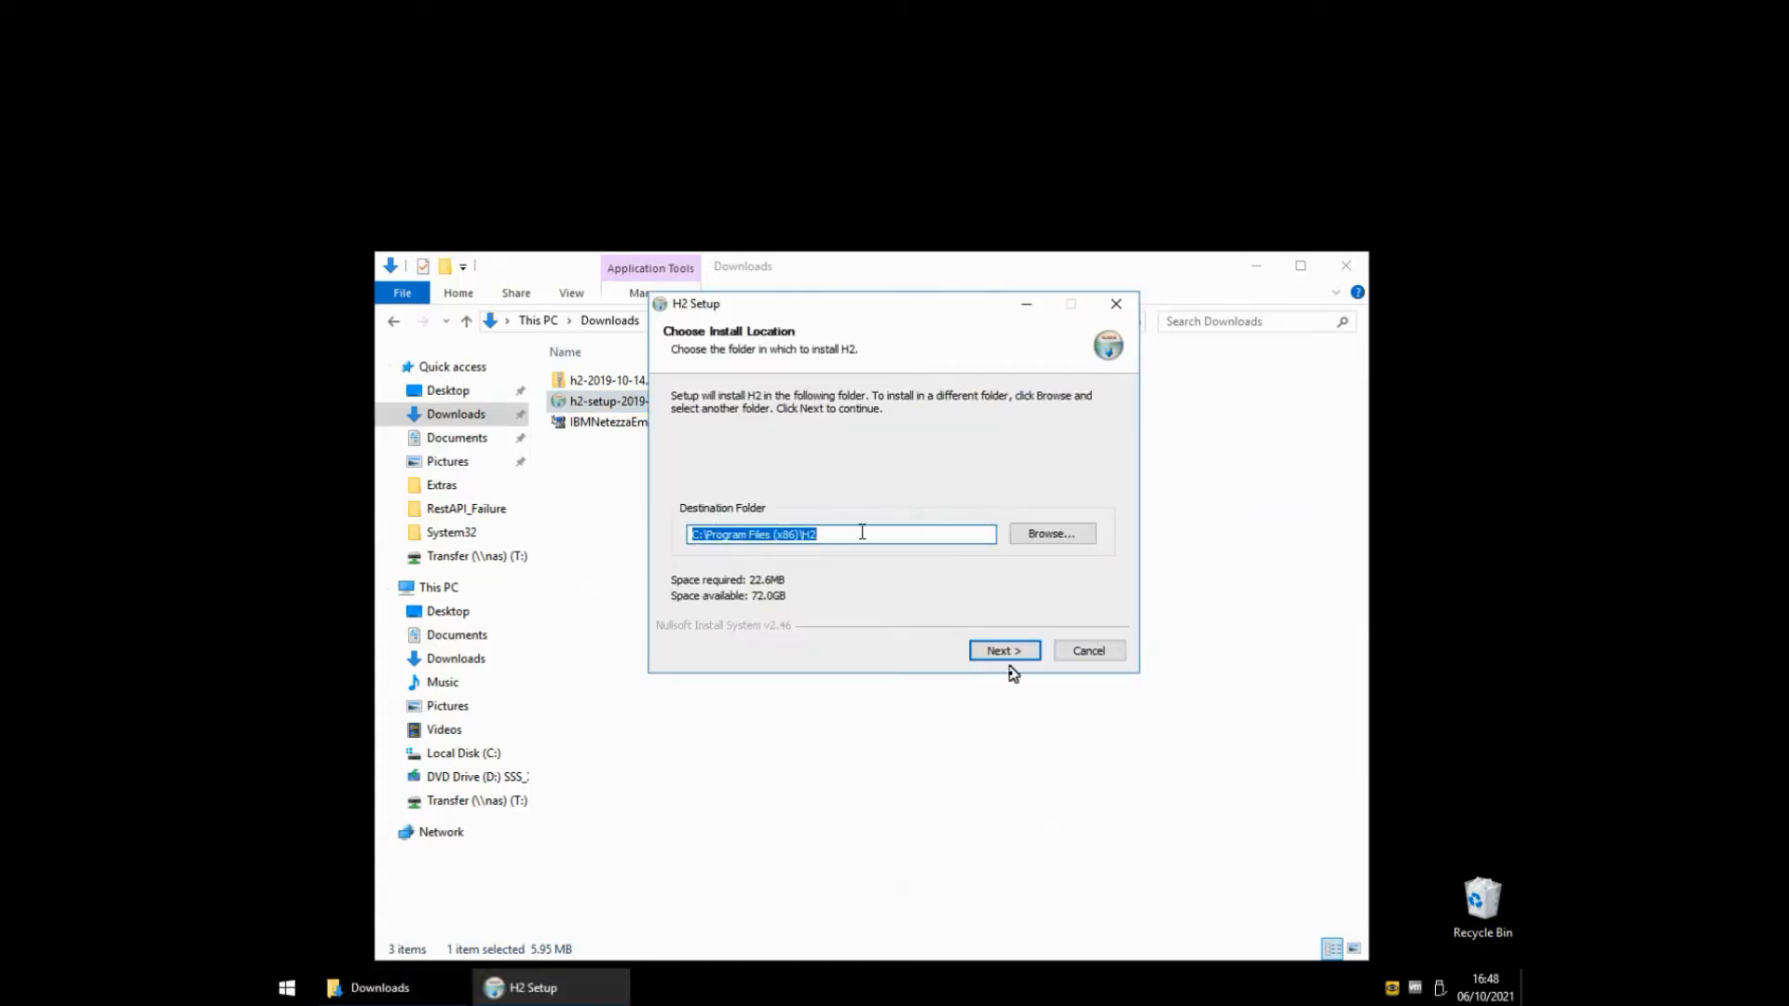
# Install H2 into C:\Program Files (x86)\H2 with Show Readme unticked, then finish the wizard.
pyautogui.click(1006, 655)
pyautogui.click(1005, 652)
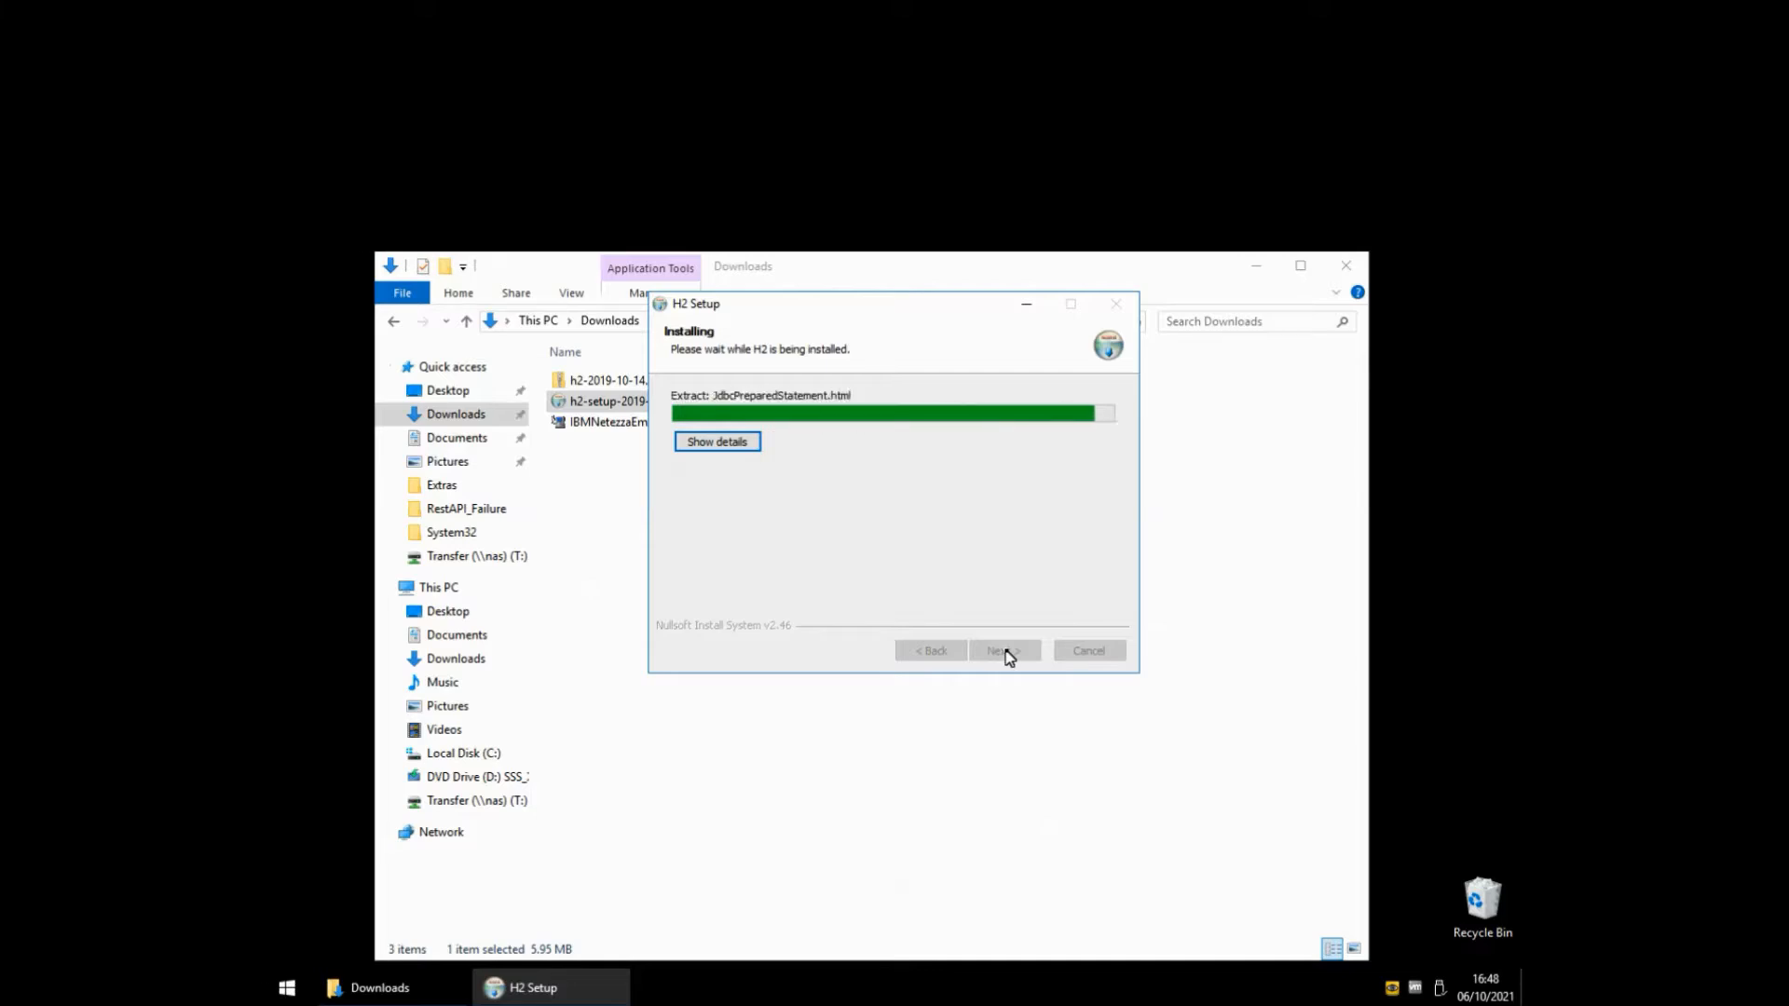
pyautogui.click(833, 471)
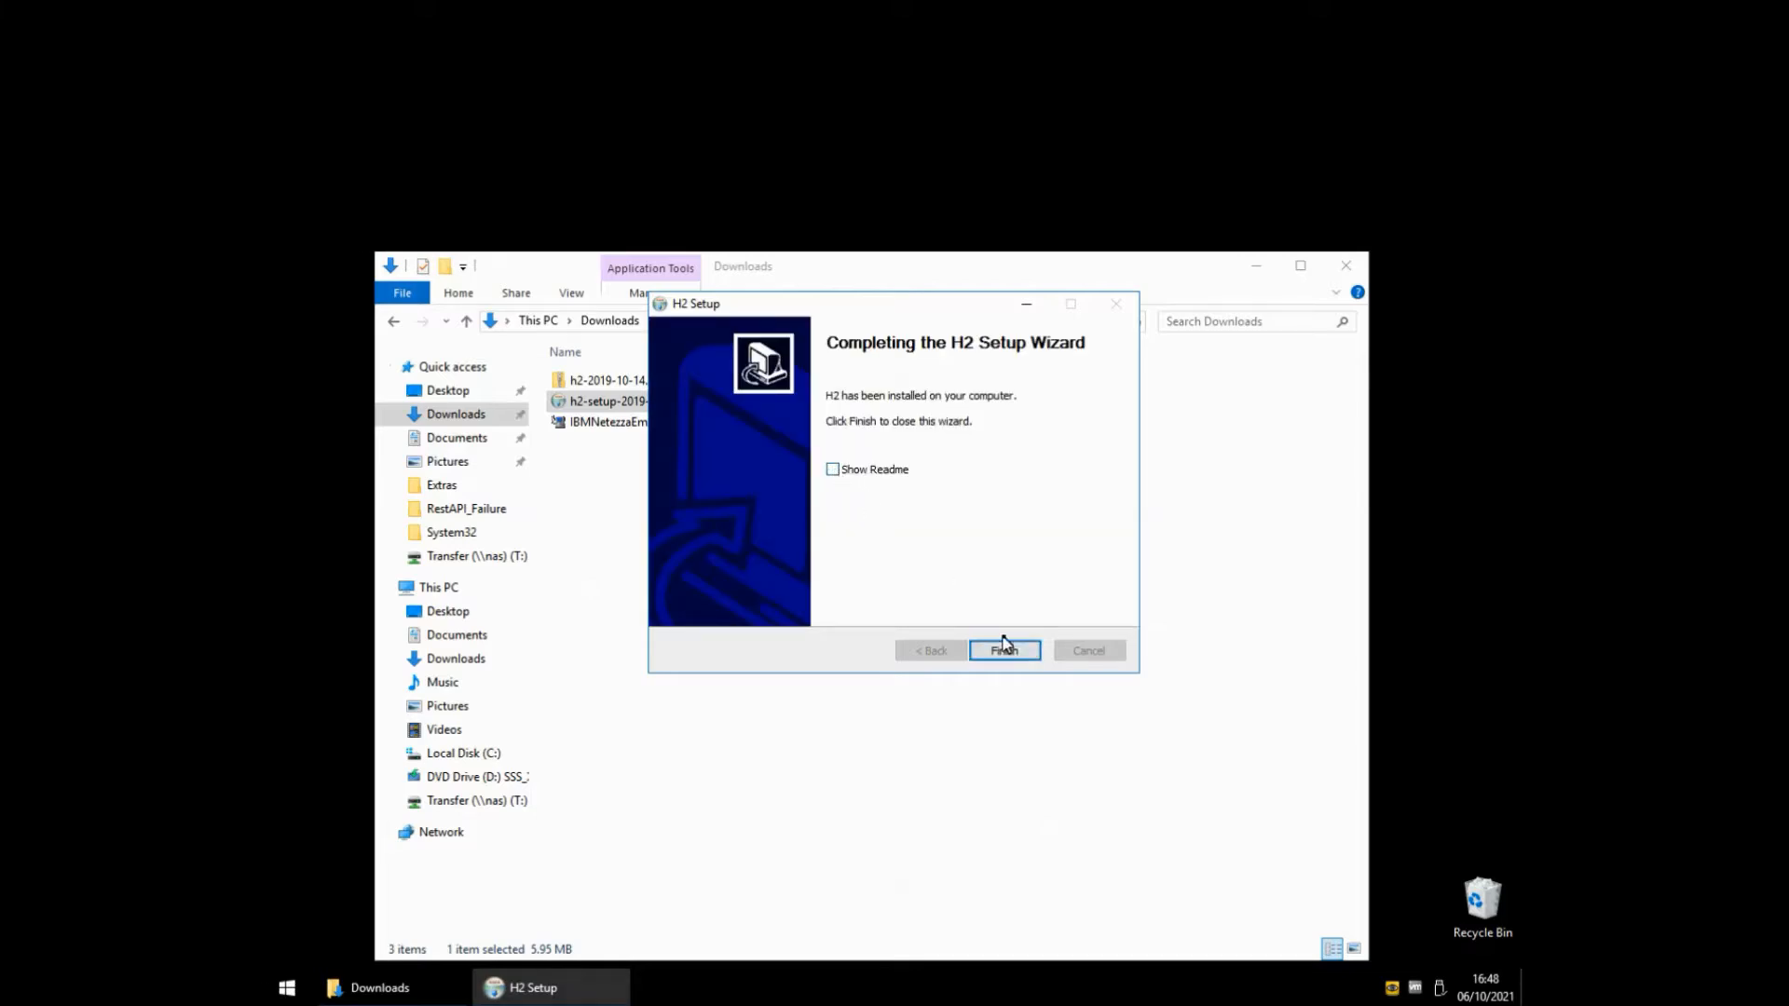
pyautogui.click(1005, 651)
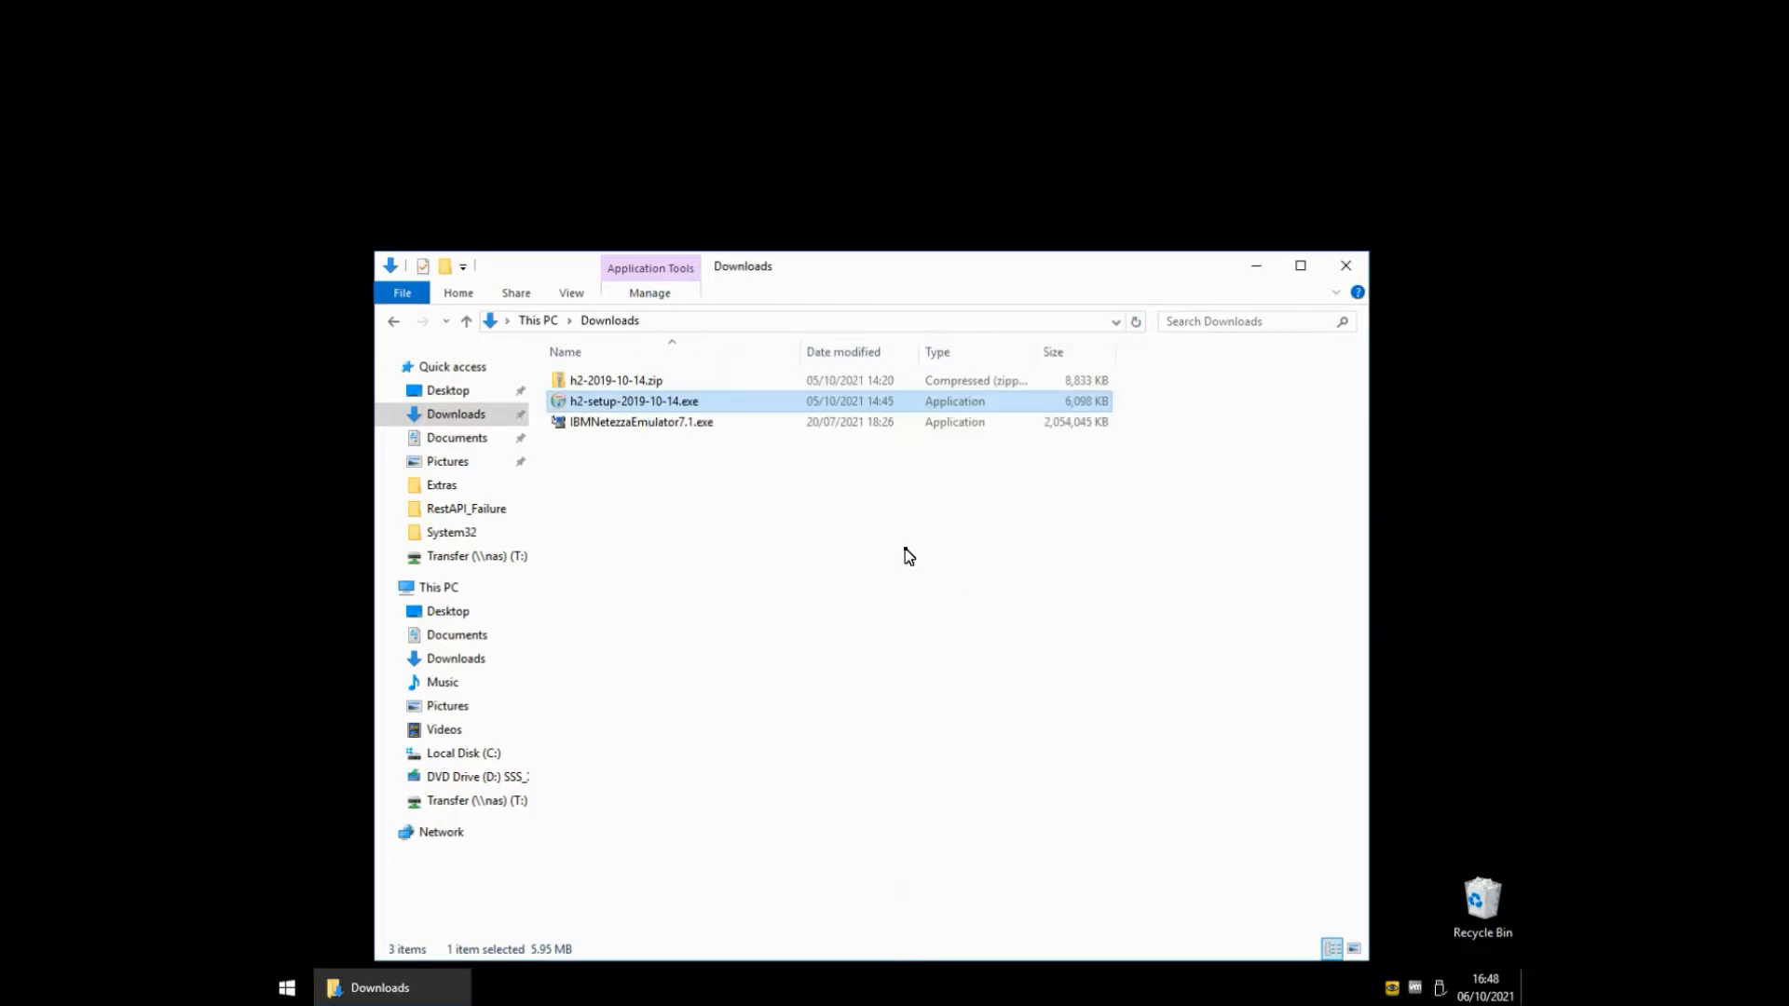
# Browse to C:\Program Files (x86)\H2\bin and open h2w.bat in Notepad for editing.
pyautogui.press('super+r')
pyautogui.write('c:\\pro')
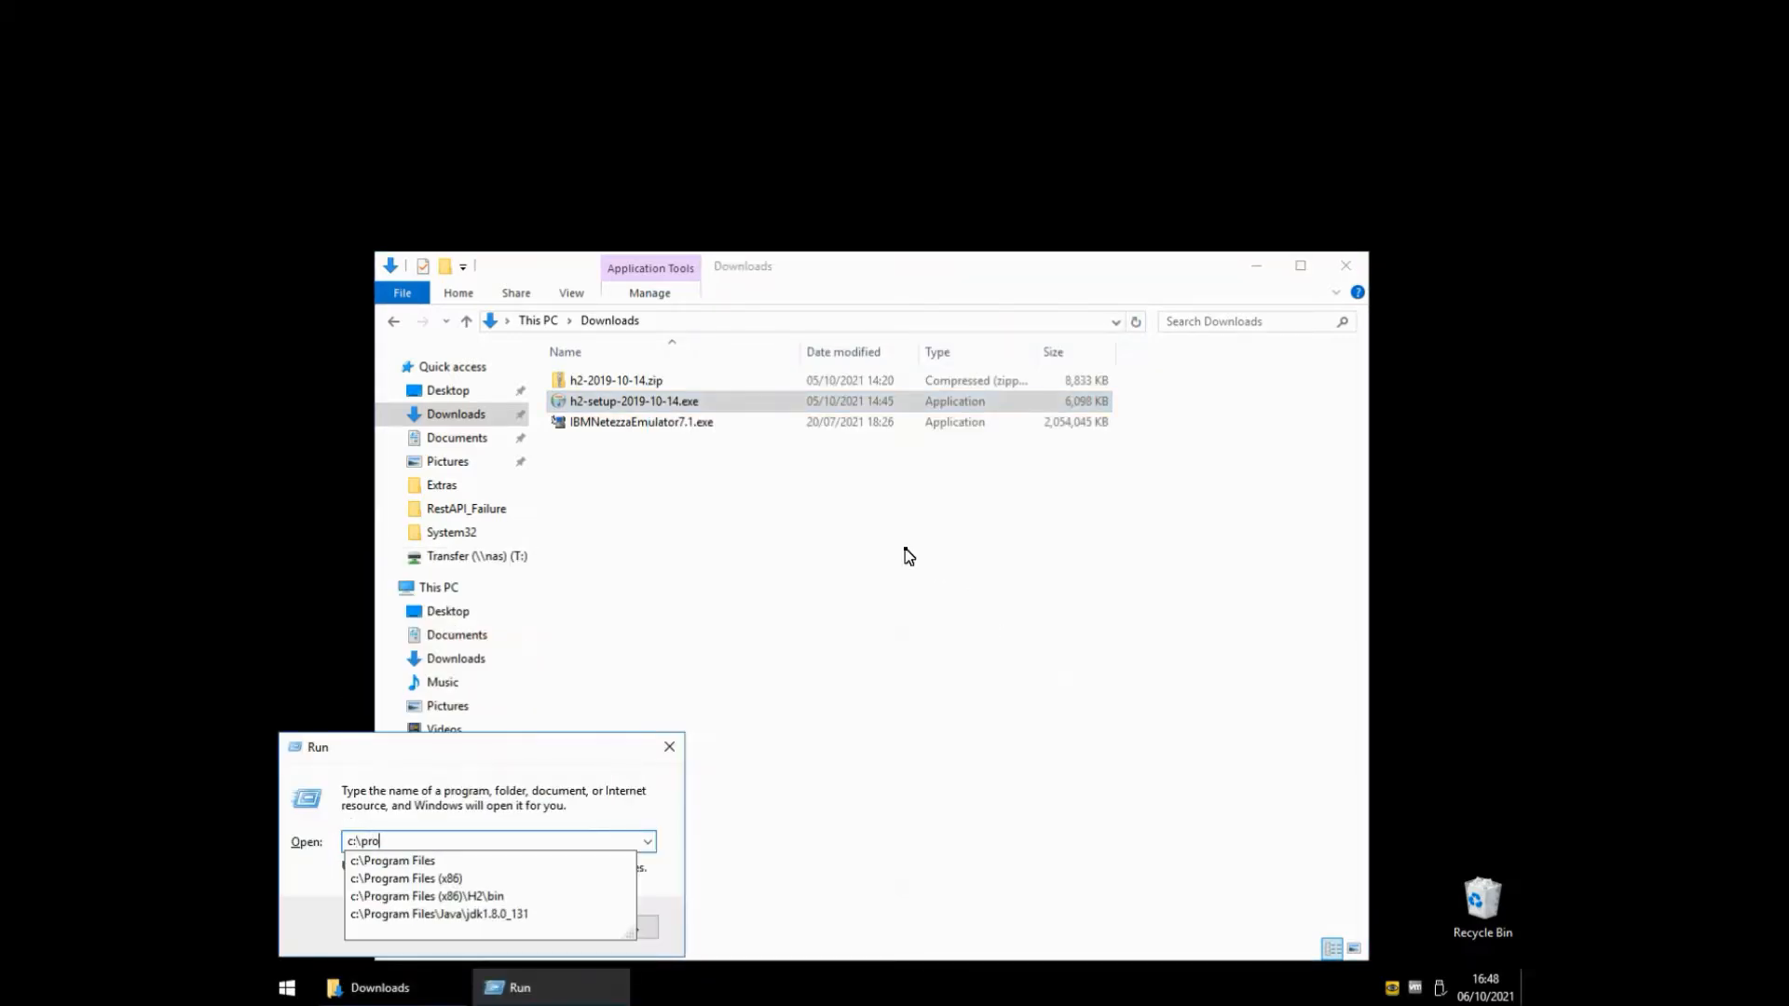
pyautogui.press('Down')
pyautogui.press('Down')
pyautogui.press('Return')
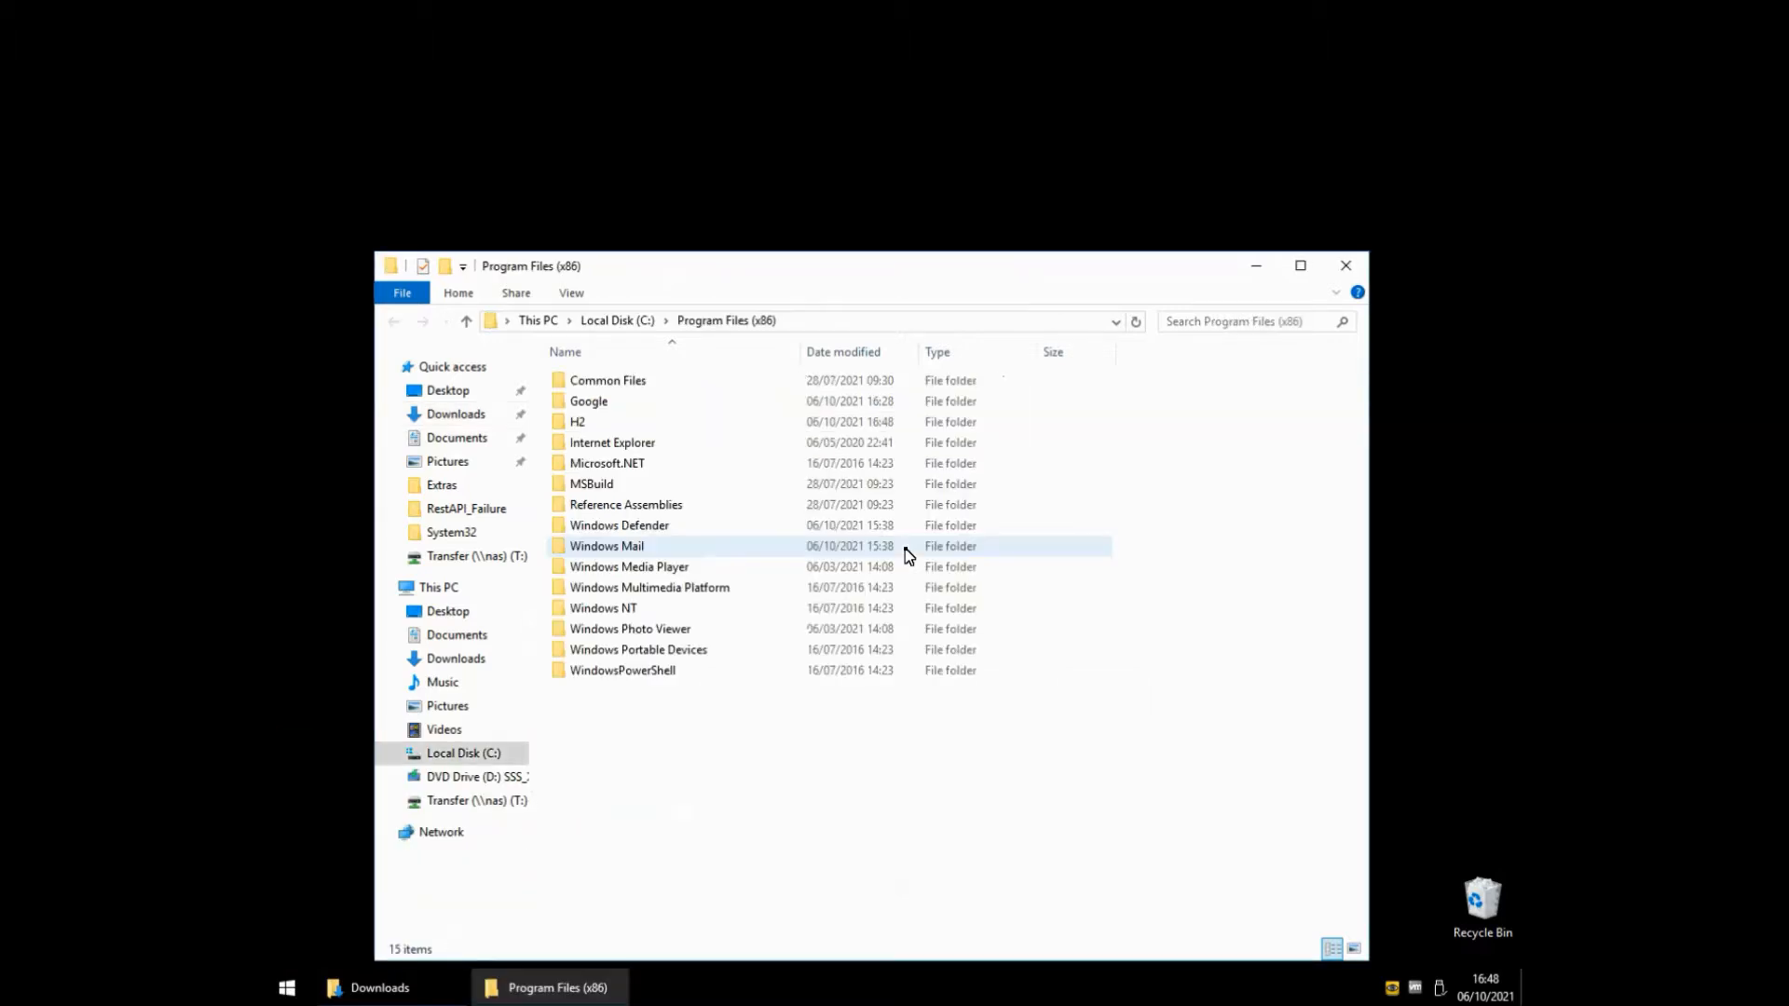
pyautogui.doubleClick(582, 421)
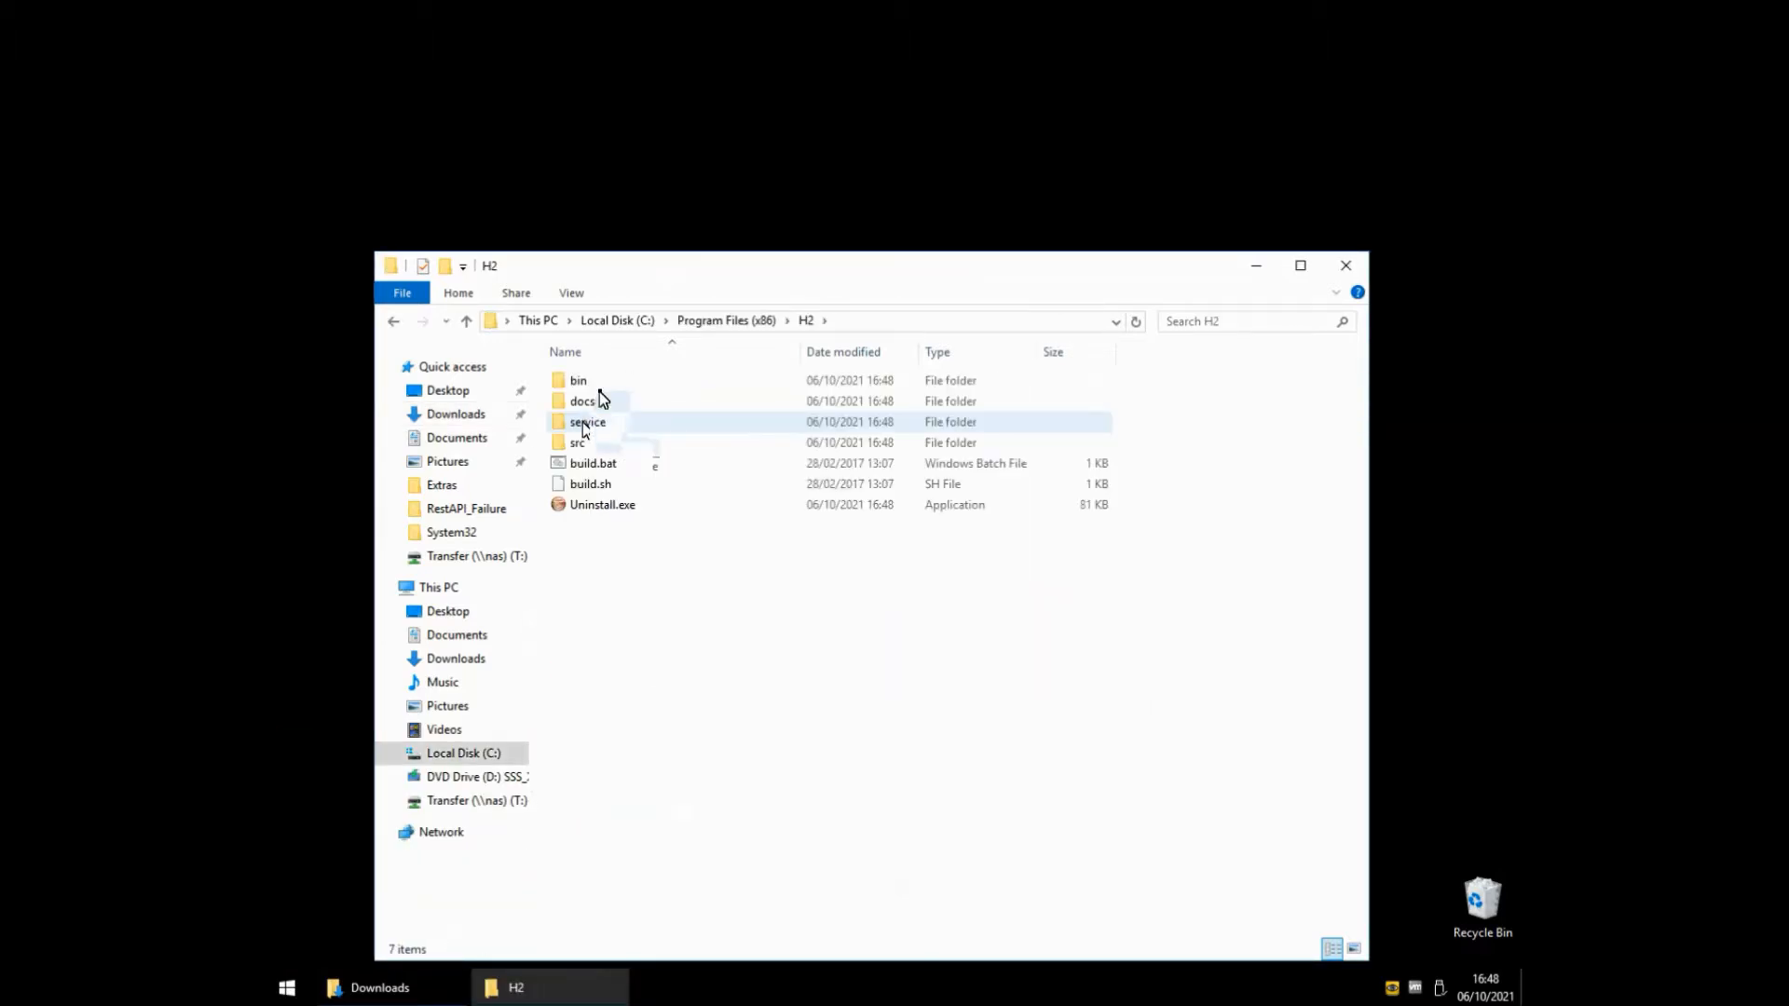
pyautogui.doubleClick(587, 380)
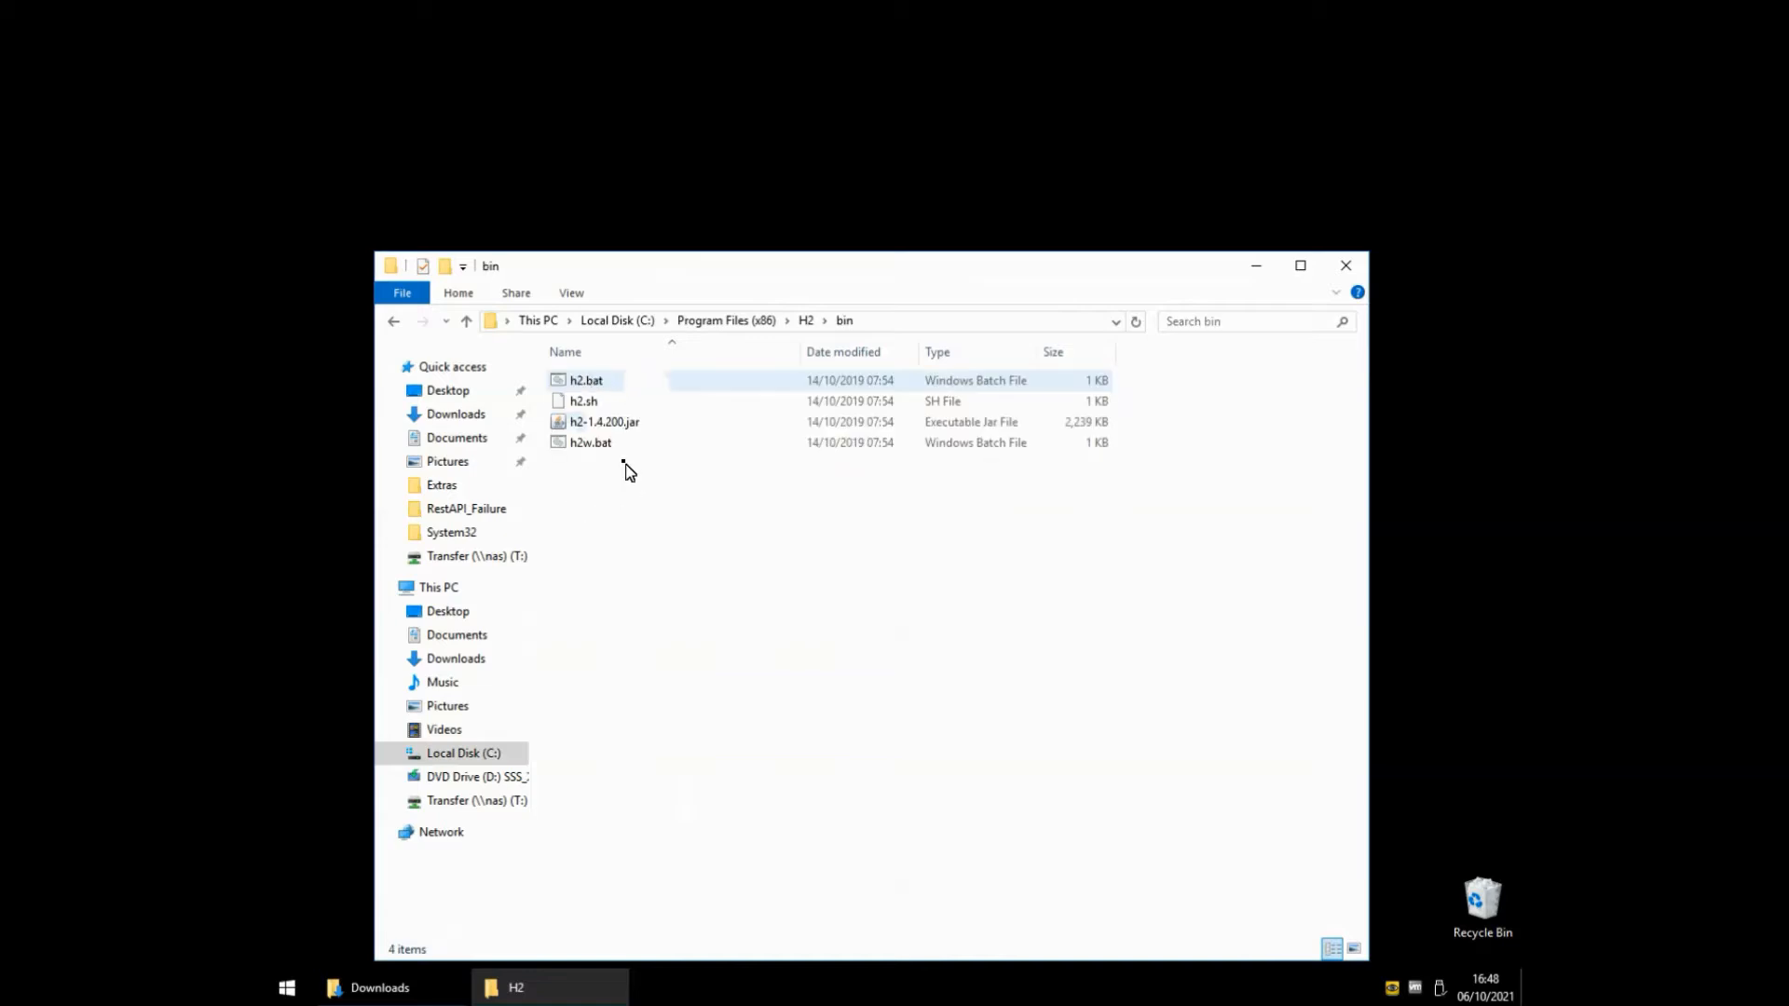
pyautogui.rightClick(597, 445)
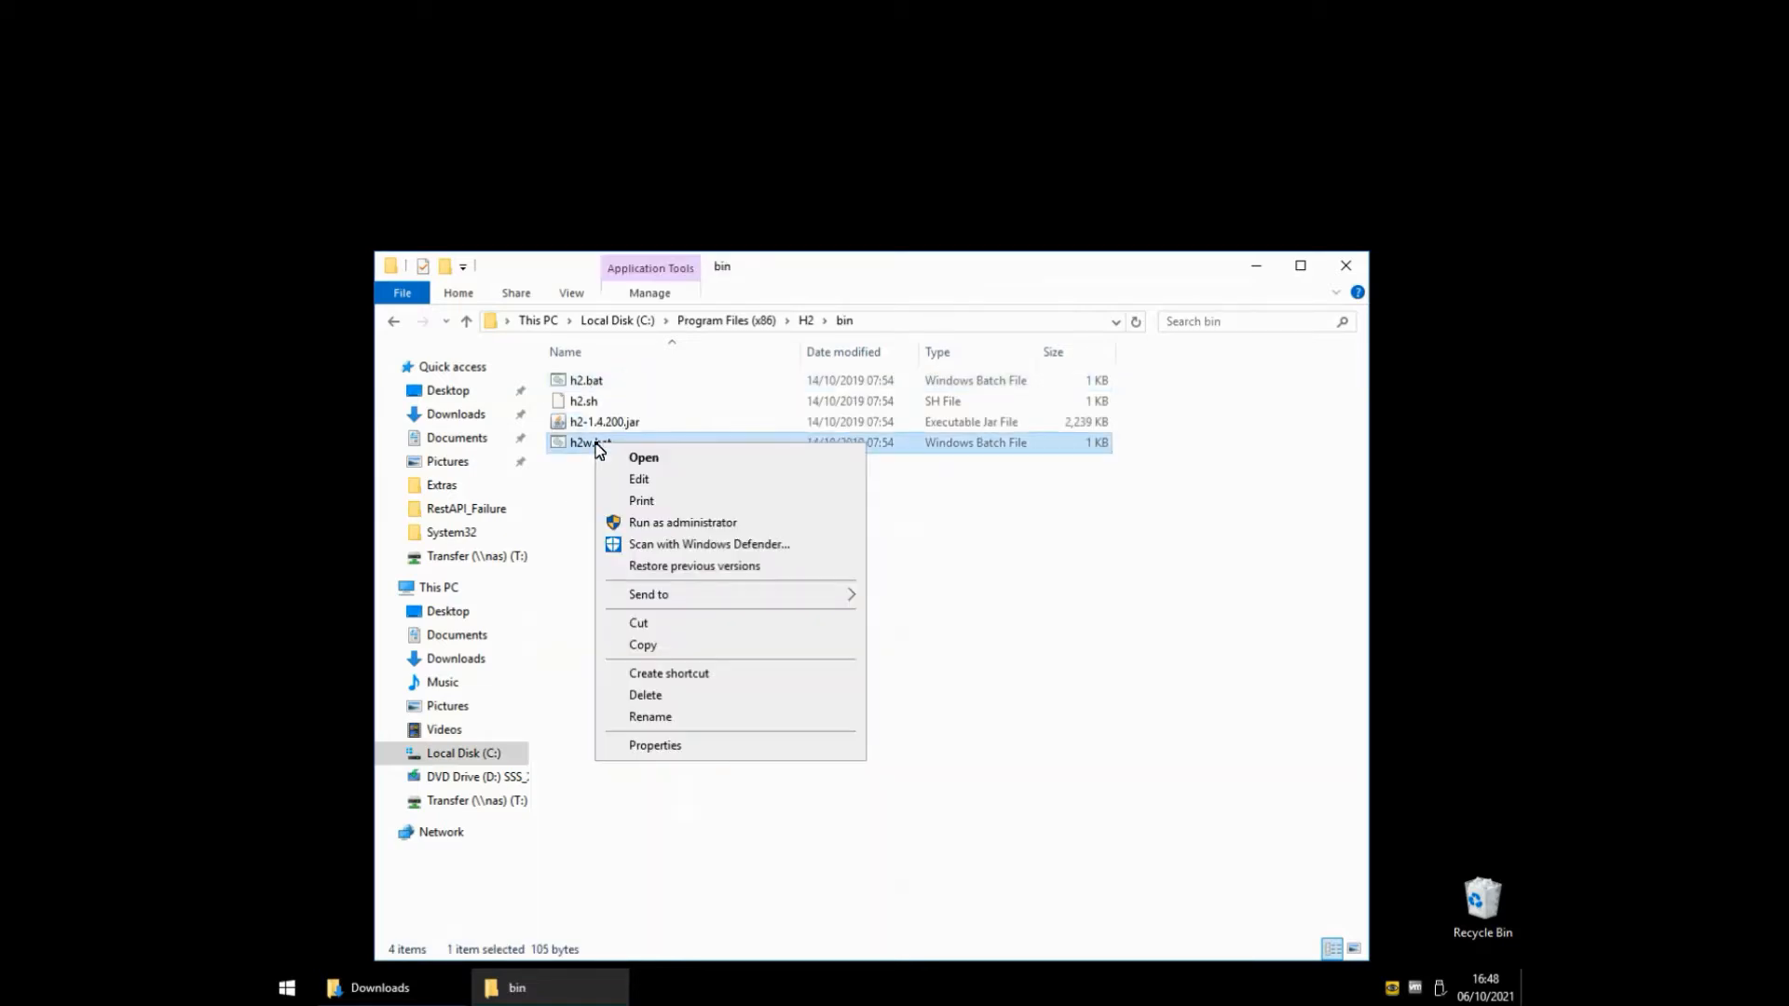
pyautogui.click(639, 479)
# Insert ' -baseDir ~' after org.h2.tools.Console on line 1 of h2w.bat, then close Notepad.
pyautogui.click(1088, 334)
pyautogui.write('-baseD')
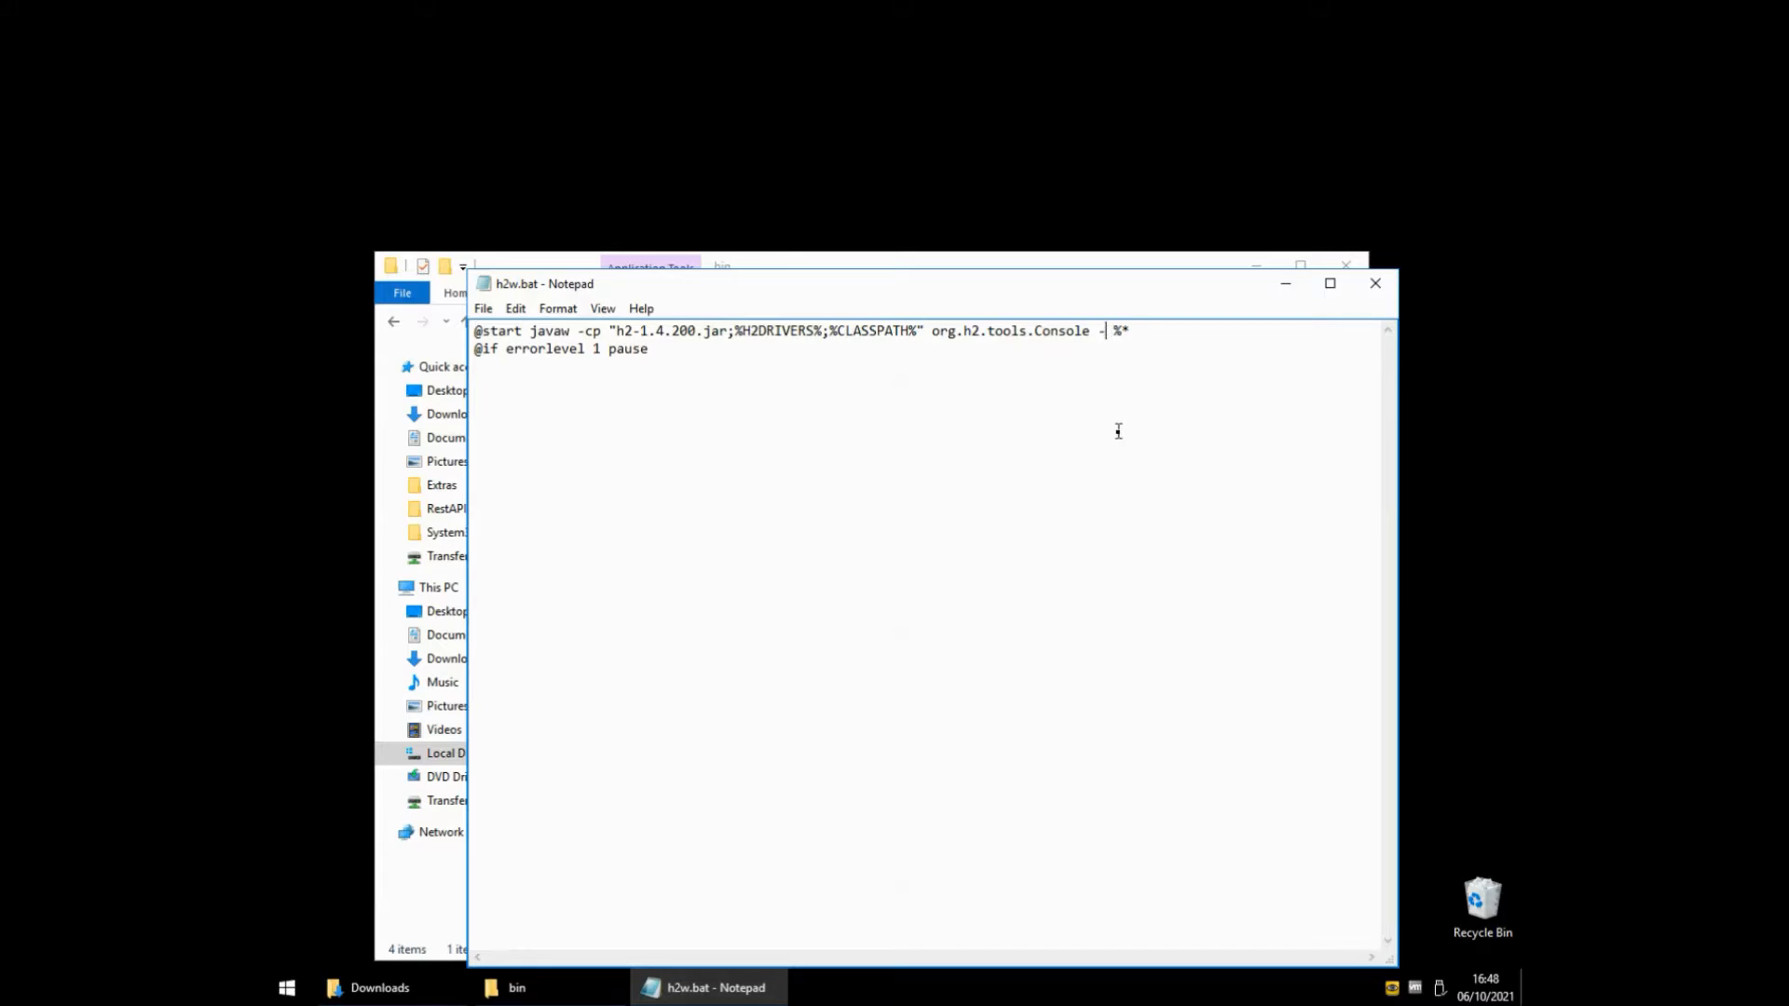
pyautogui.write('IR')
pyautogui.press('BackSpace')
pyautogui.press('BackSpace')
pyautogui.write('ir ~')
pyautogui.press('BackSpace')
pyautogui.click(1375, 283)
# Close the Explorer windows and launch H2 Console from the Start menu's H2 group.
pyautogui.click(1350, 270)
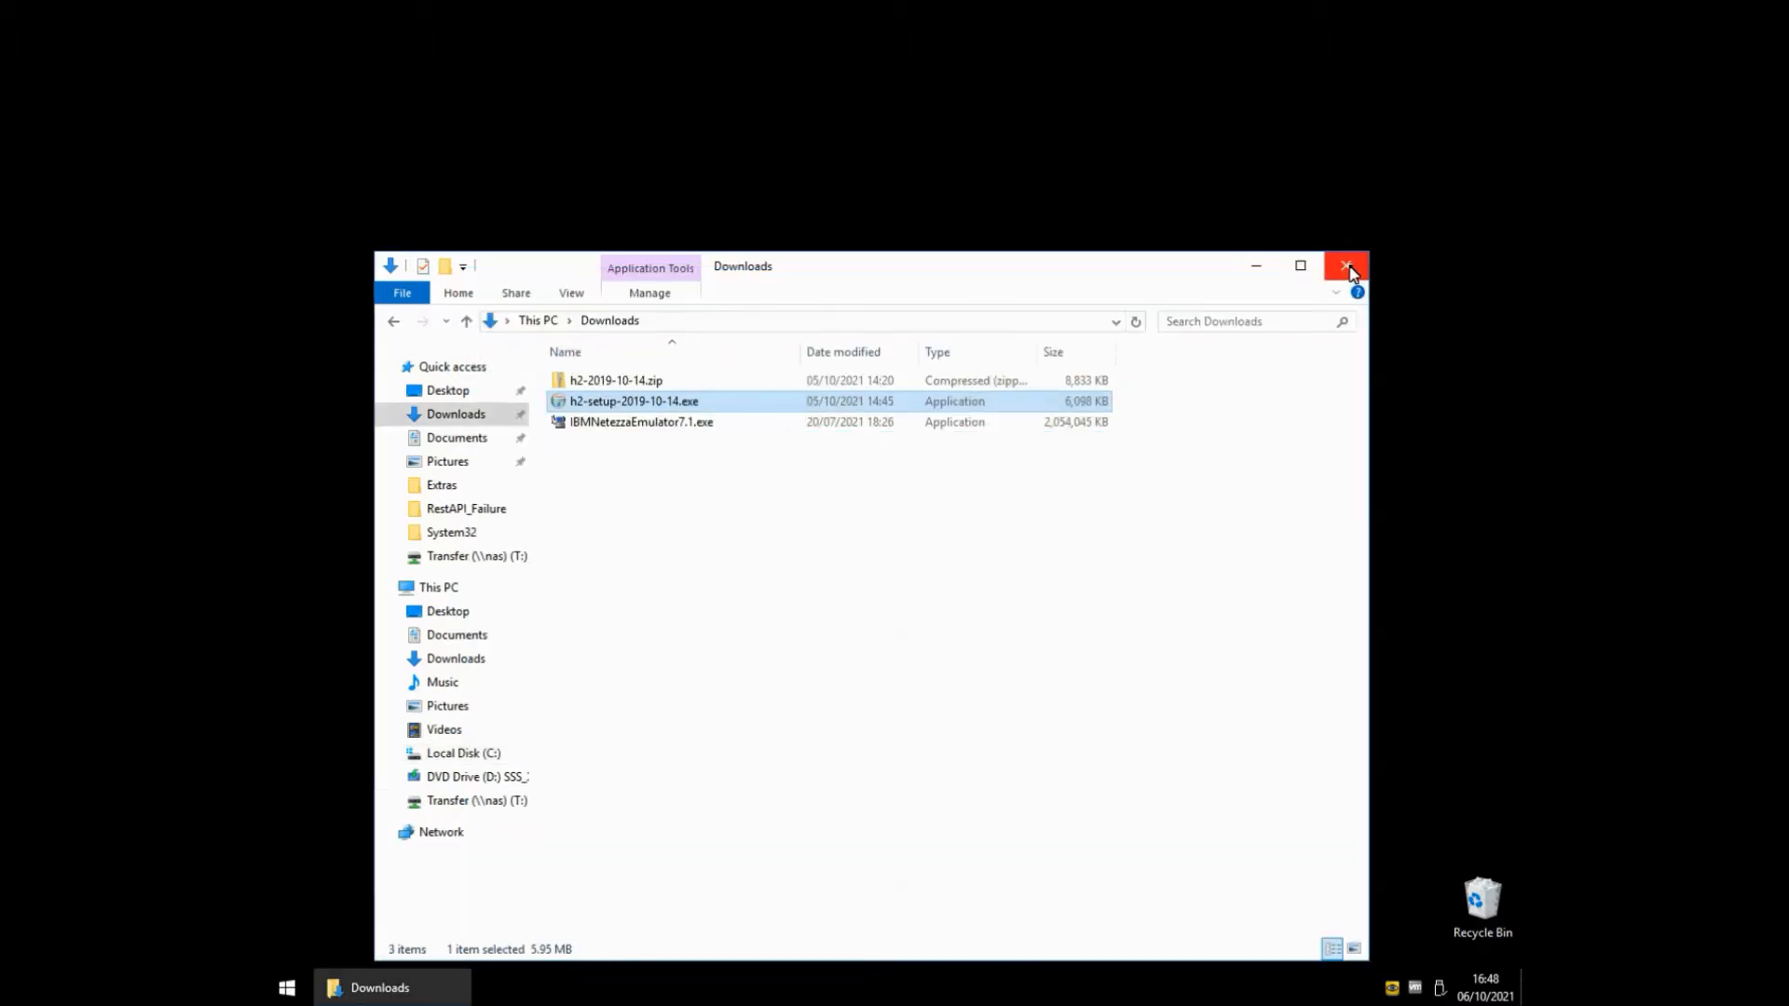
pyautogui.click(1350, 270)
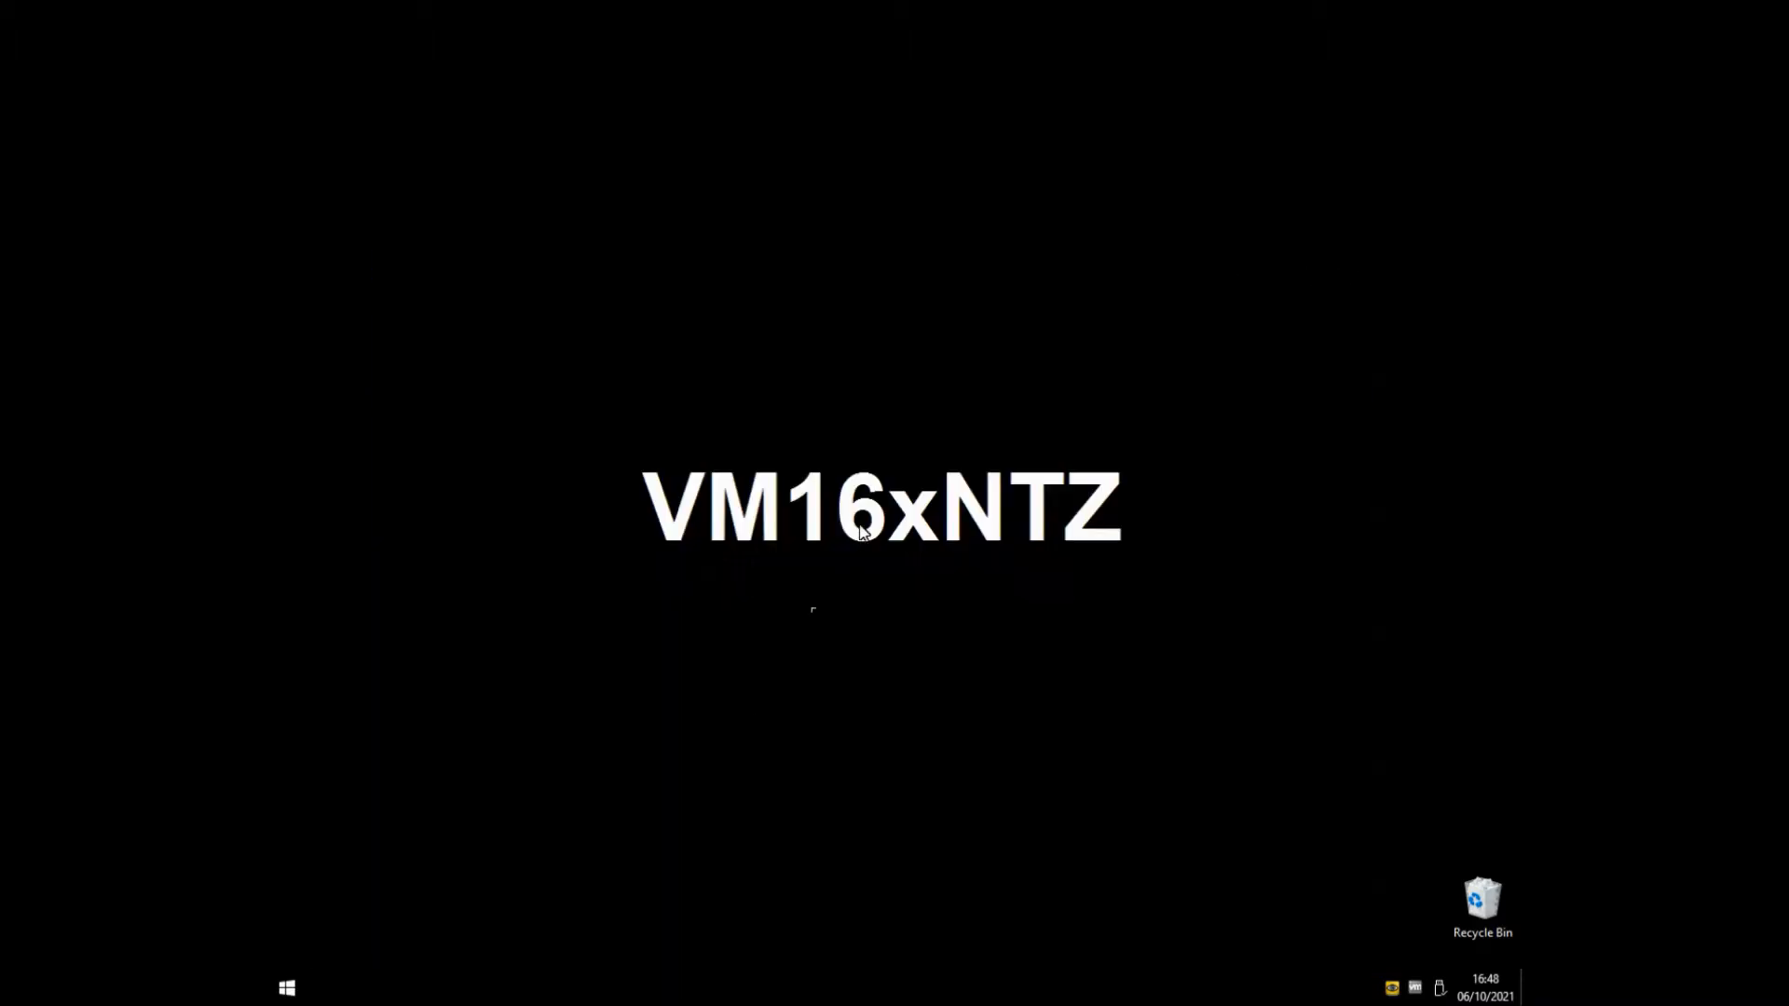
pyautogui.click(287, 987)
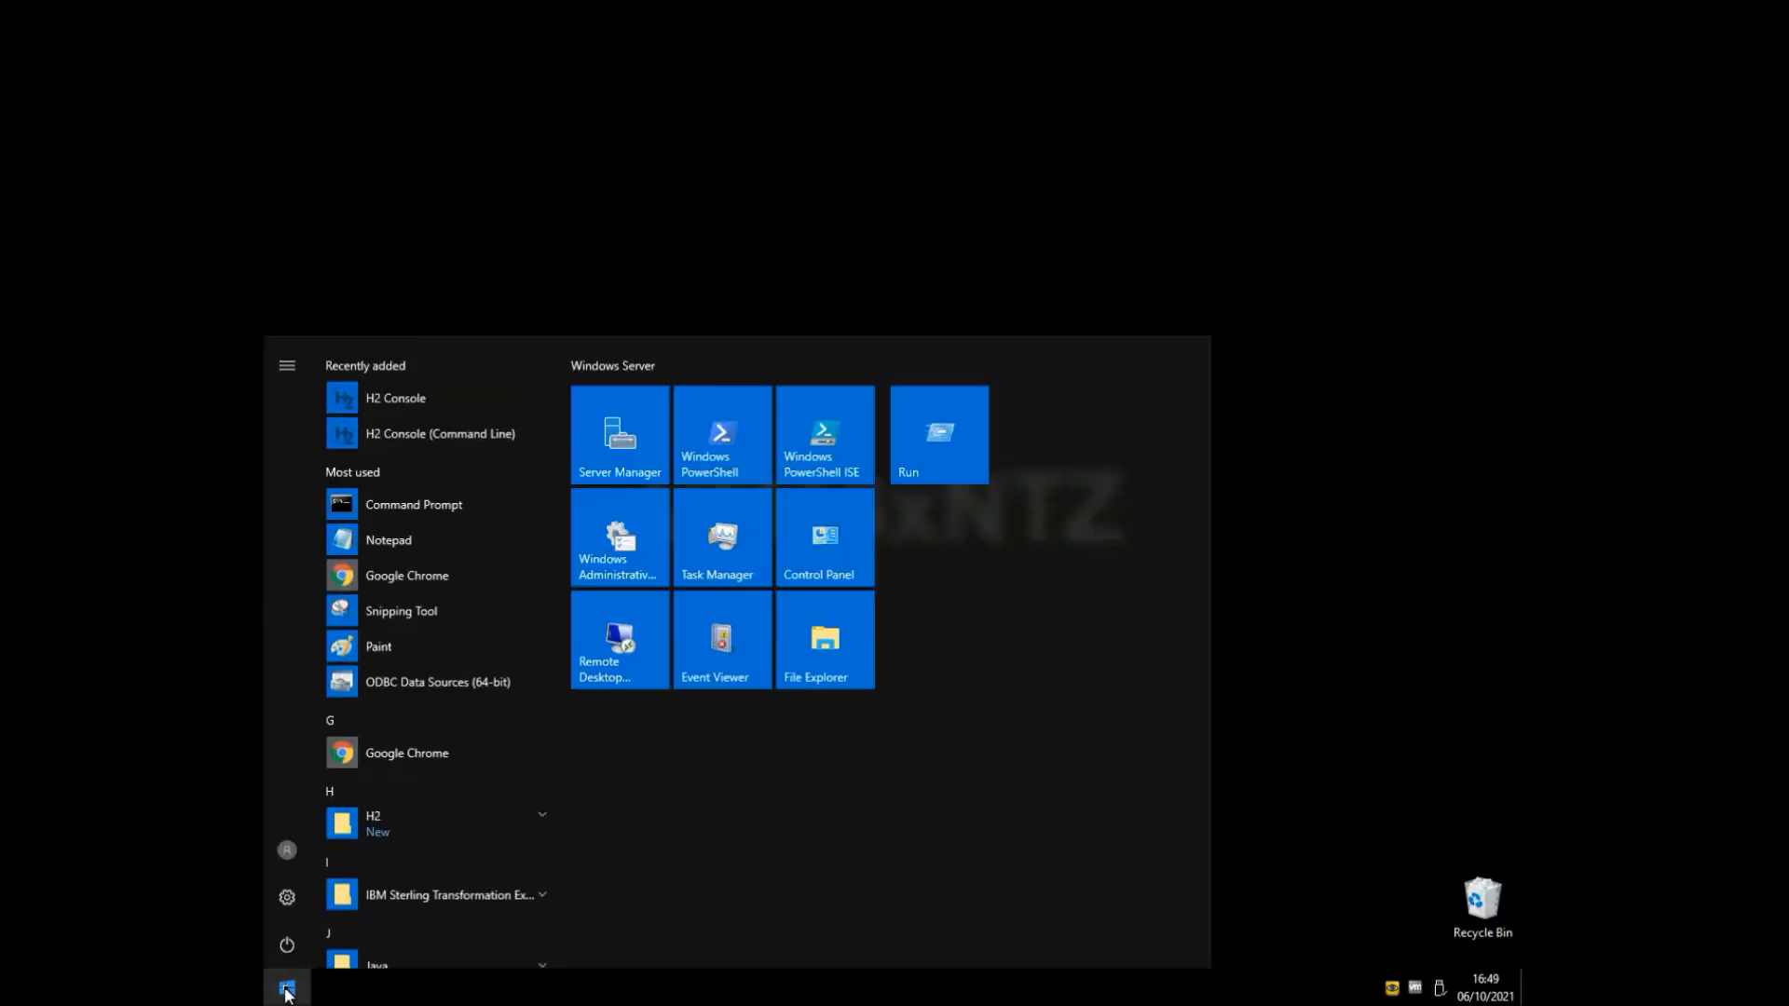
pyautogui.click(424, 829)
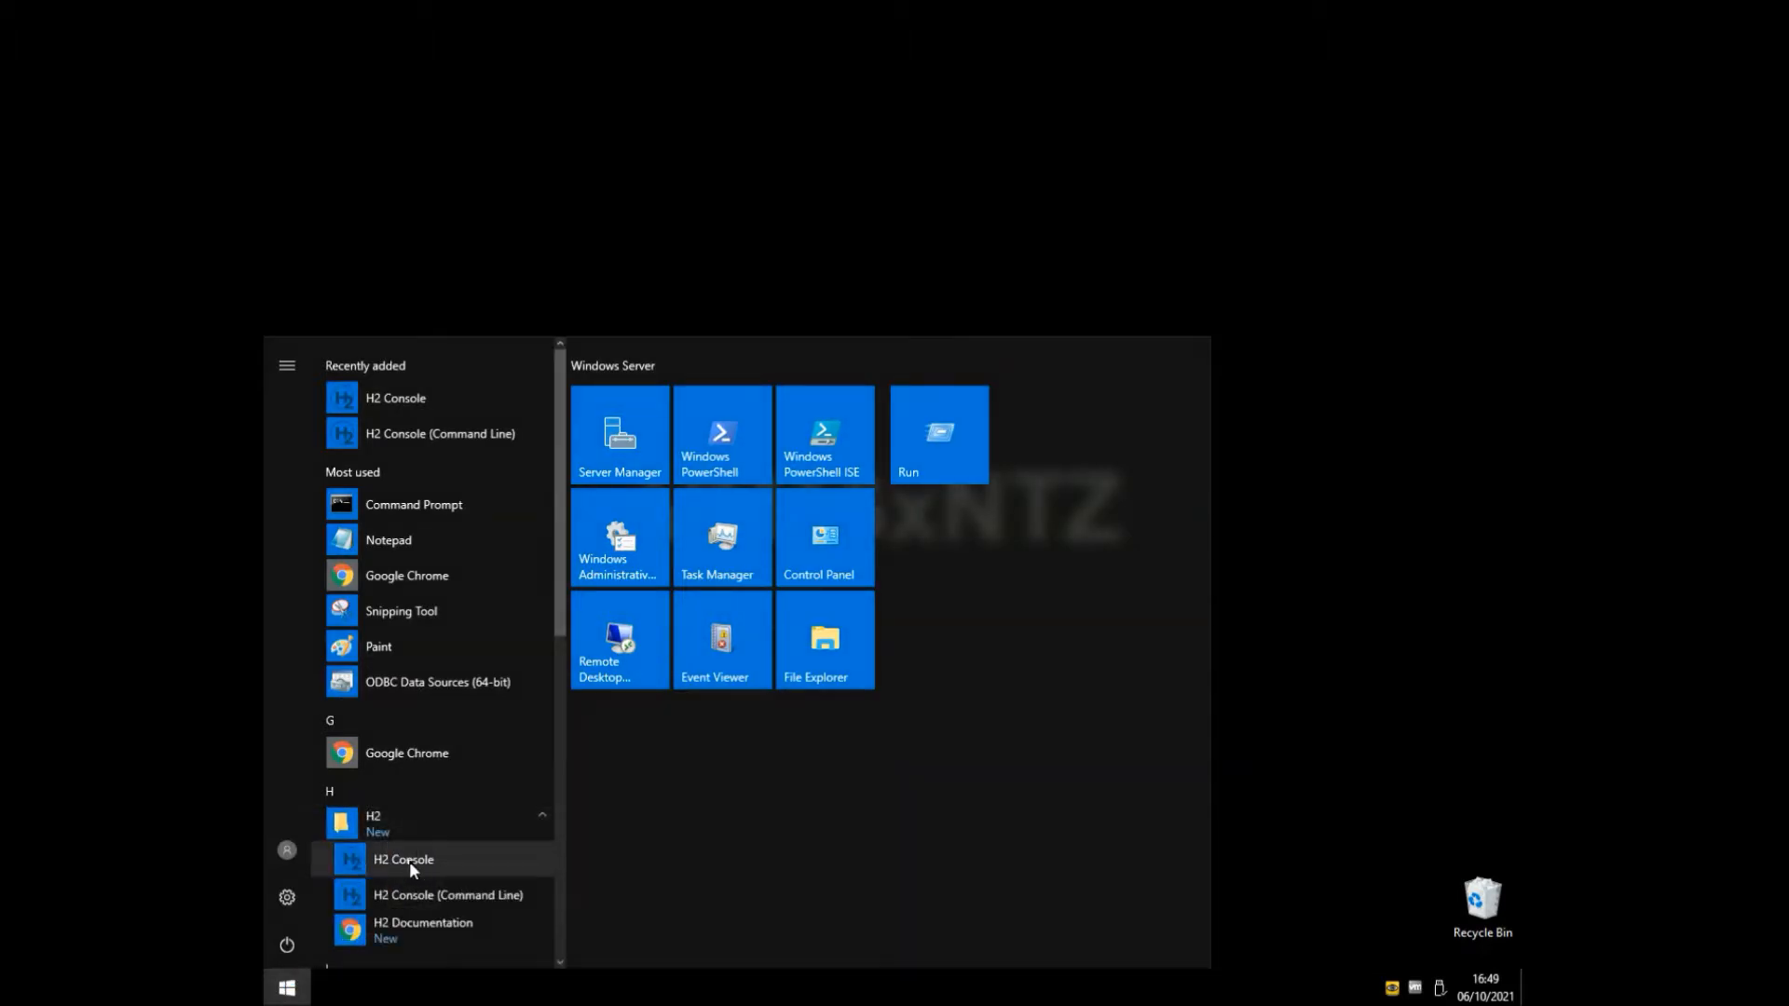
pyautogui.click(410, 860)
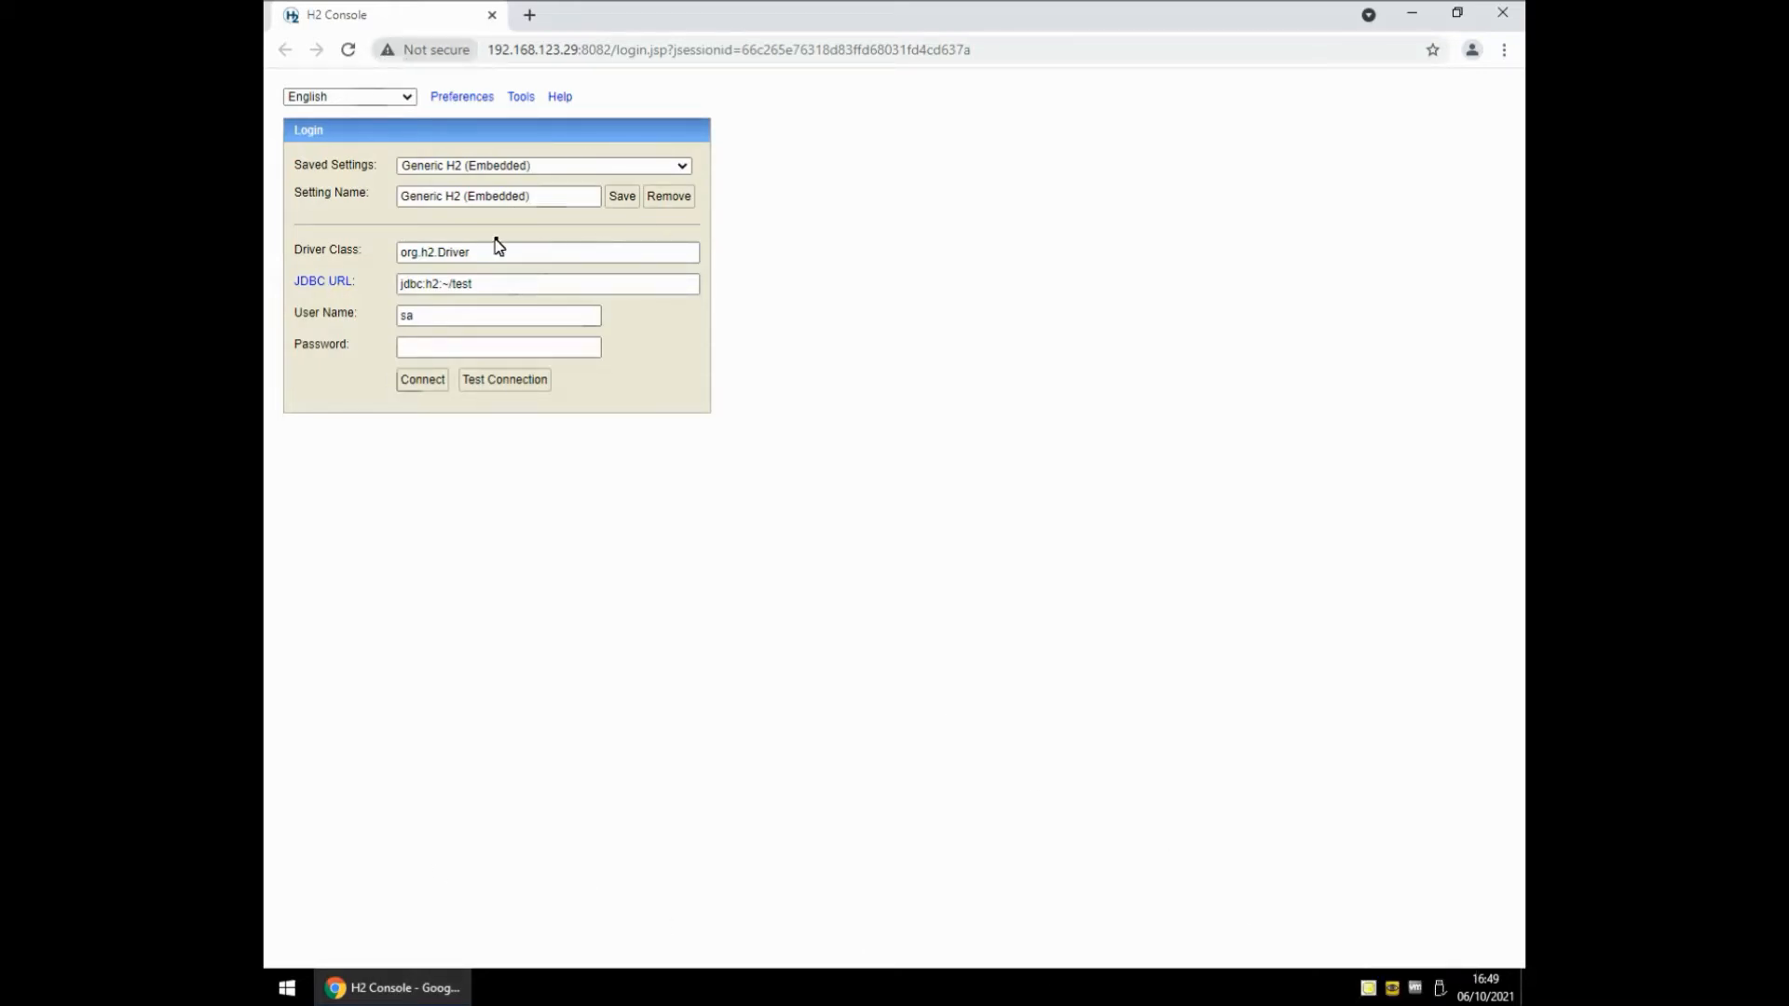
# Choose Generic H2 (Server) in Saved Settings and select the JDBC URL text.
pyautogui.click(542, 167)
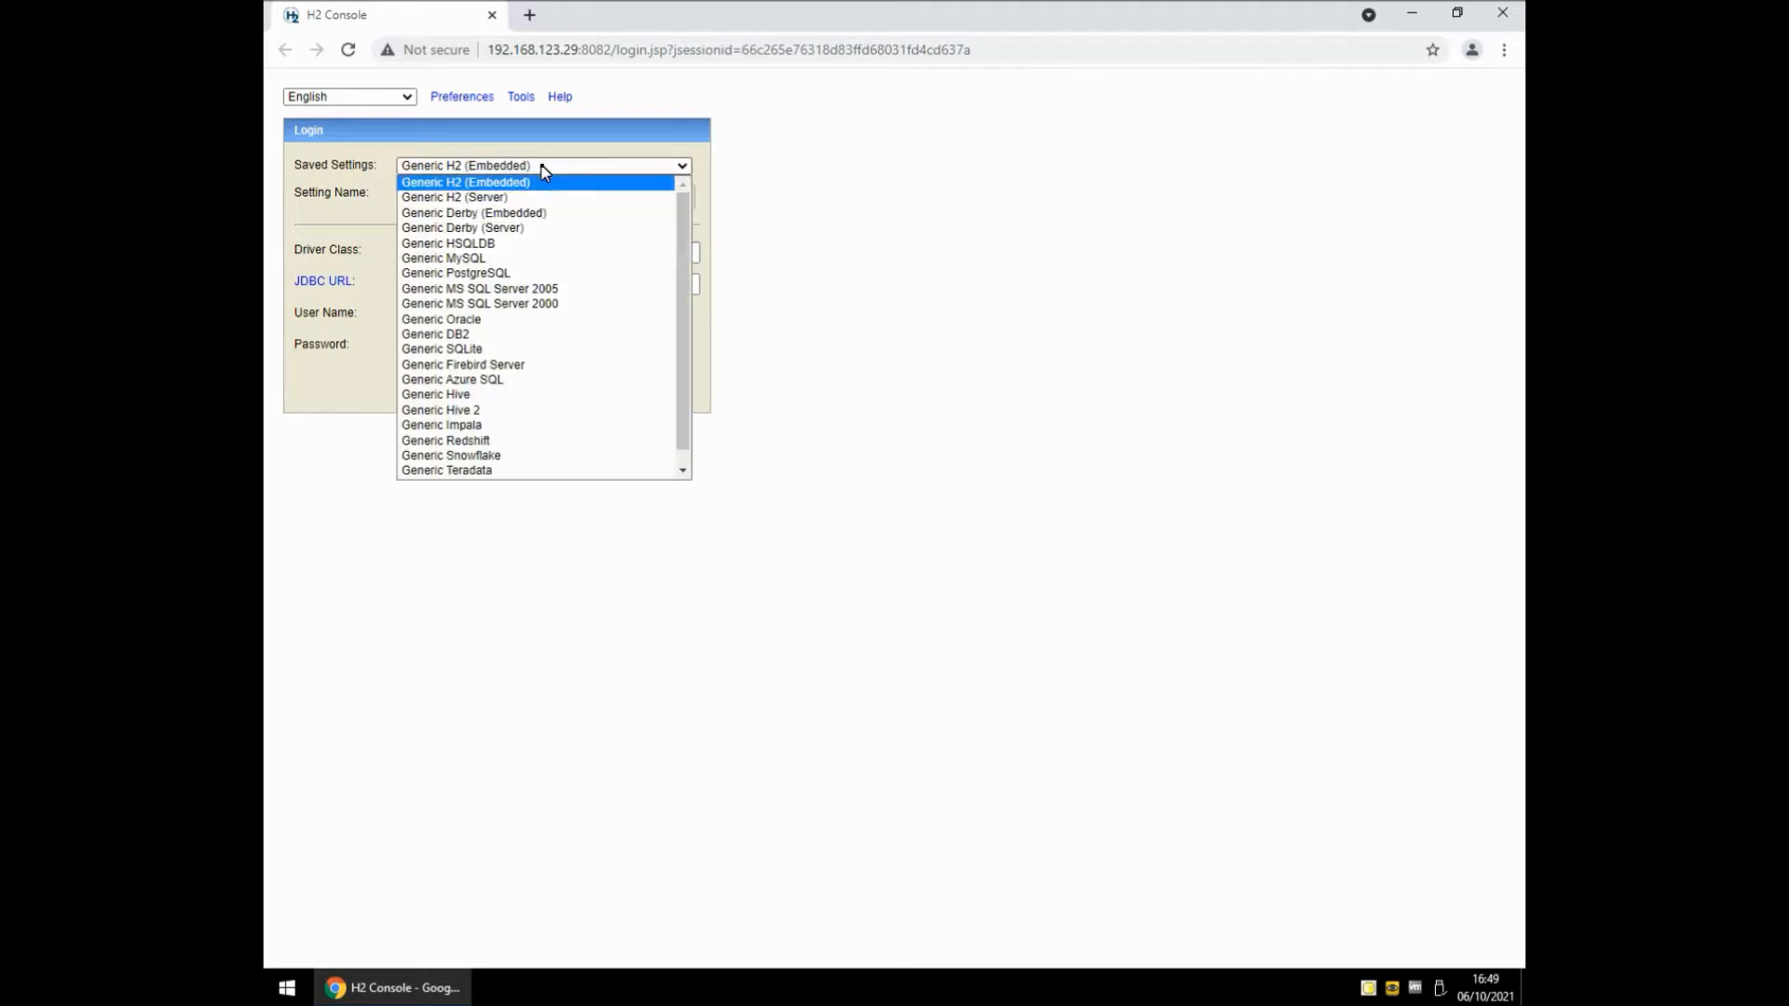
pyautogui.click(501, 198)
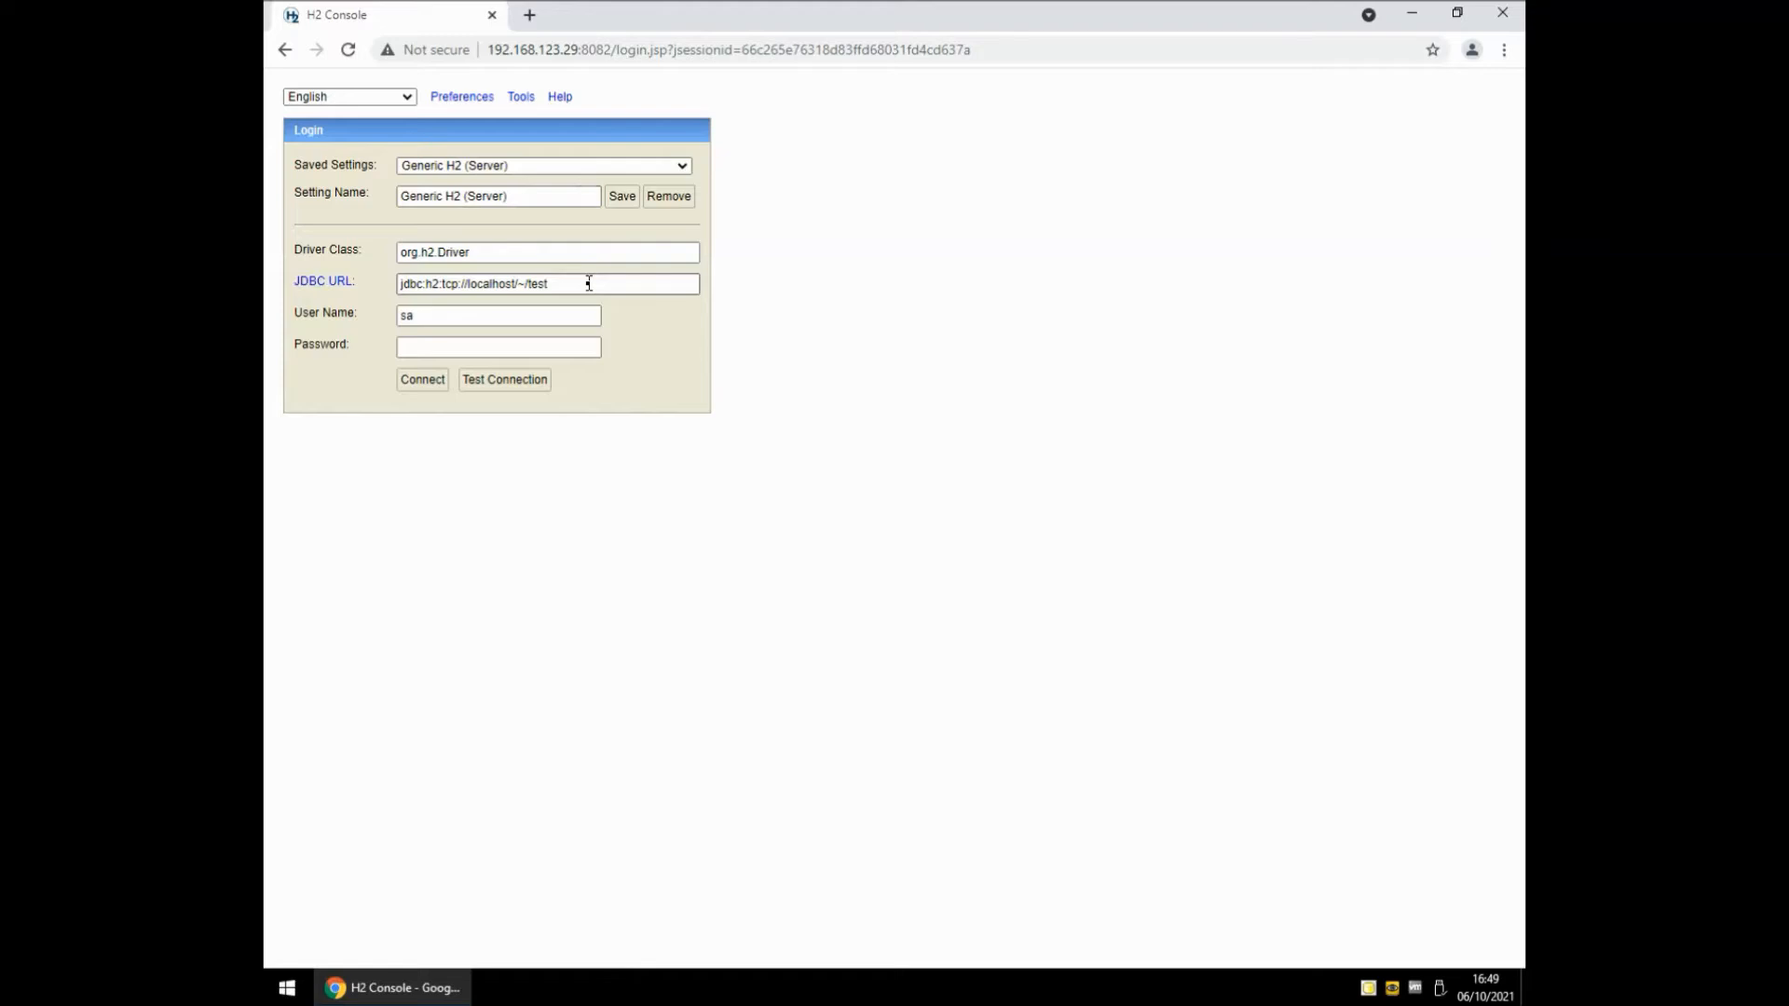
pyautogui.moveTo(589, 283); pyautogui.dragTo(371, 287)
pyautogui.hotkey('ctrl', 'c')
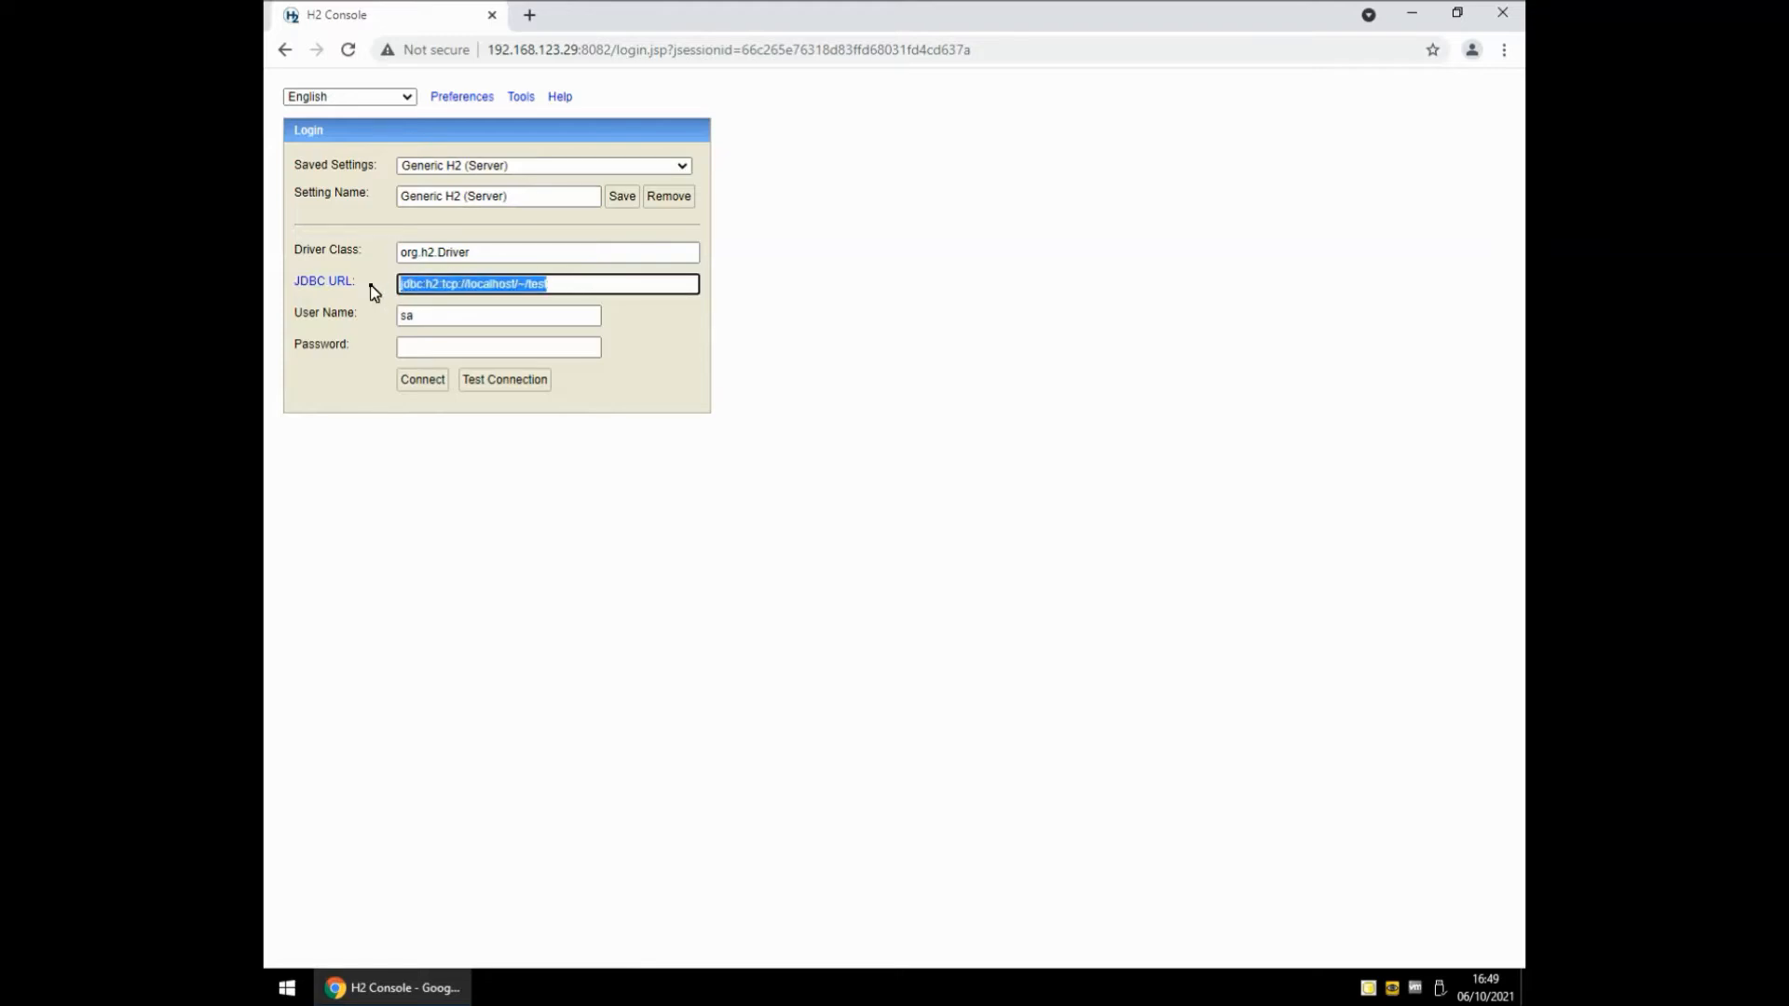
# Paste the JDBC URL jdbc:h2:tcp://localhost/~/test into a new Notepad note, then minimize it.
pyautogui.press('super+r')
pyautogui.write('notepad')
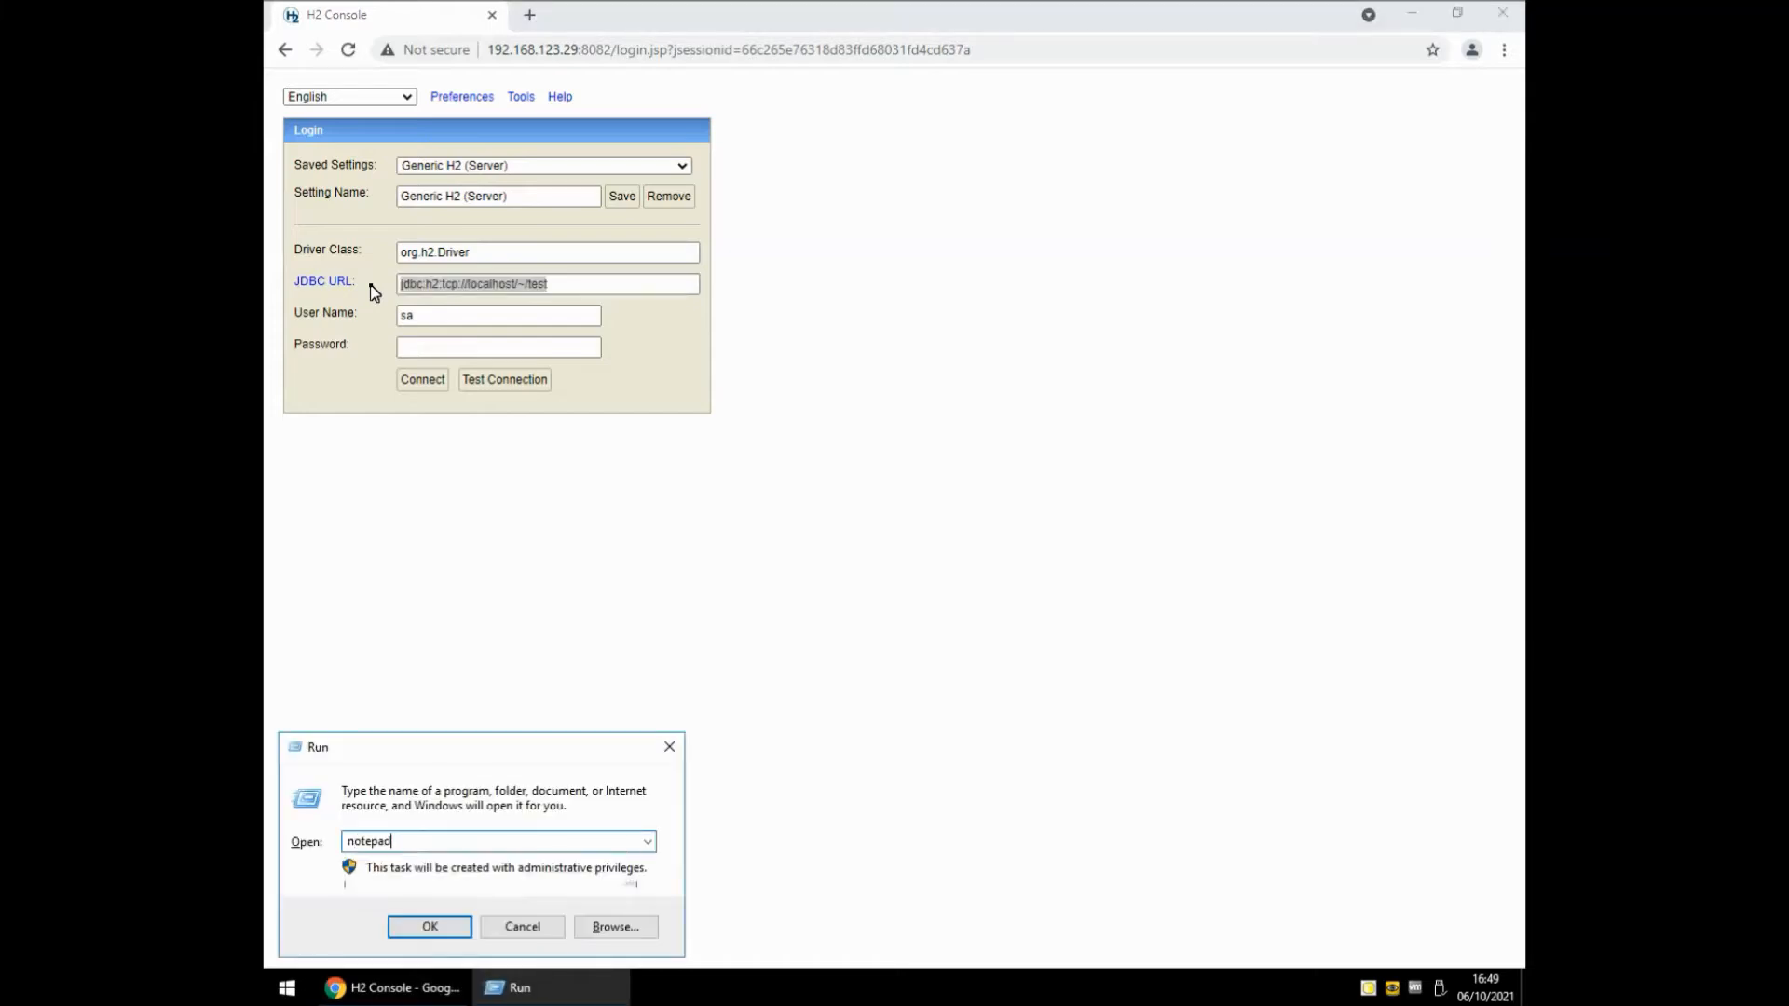
pyautogui.press('Return')
pyautogui.hotkey('ctrl', 'v')
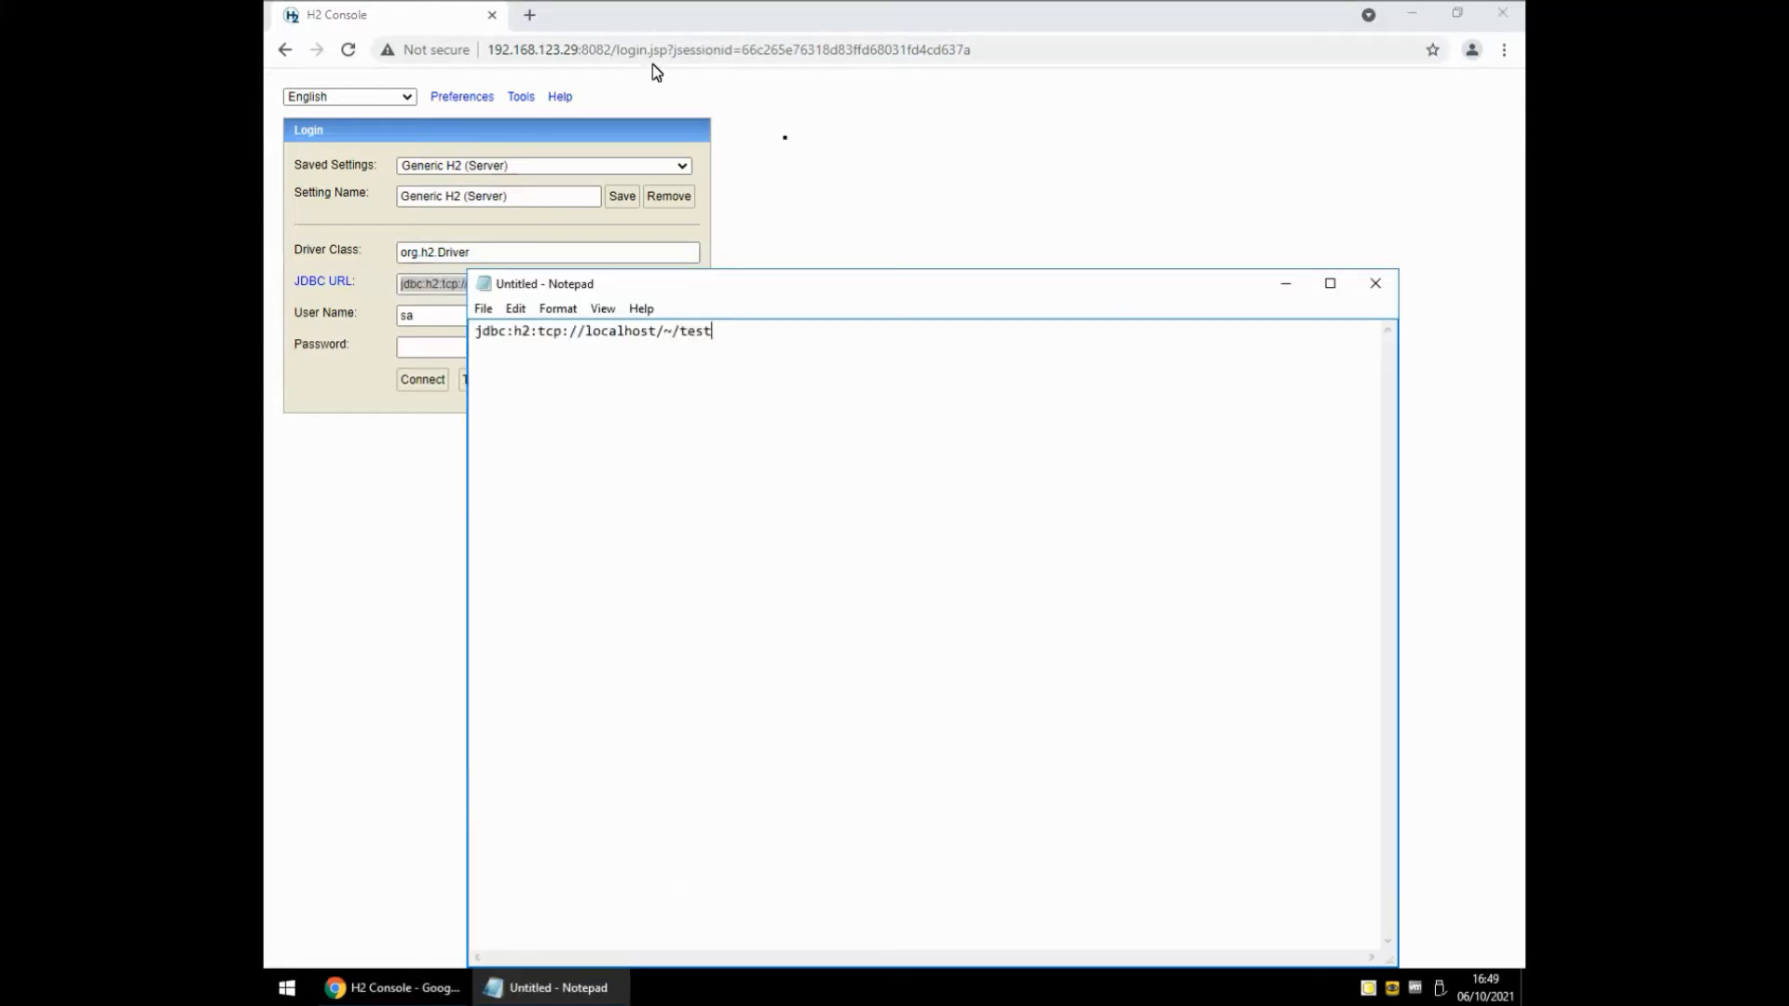
pyautogui.click(1285, 285)
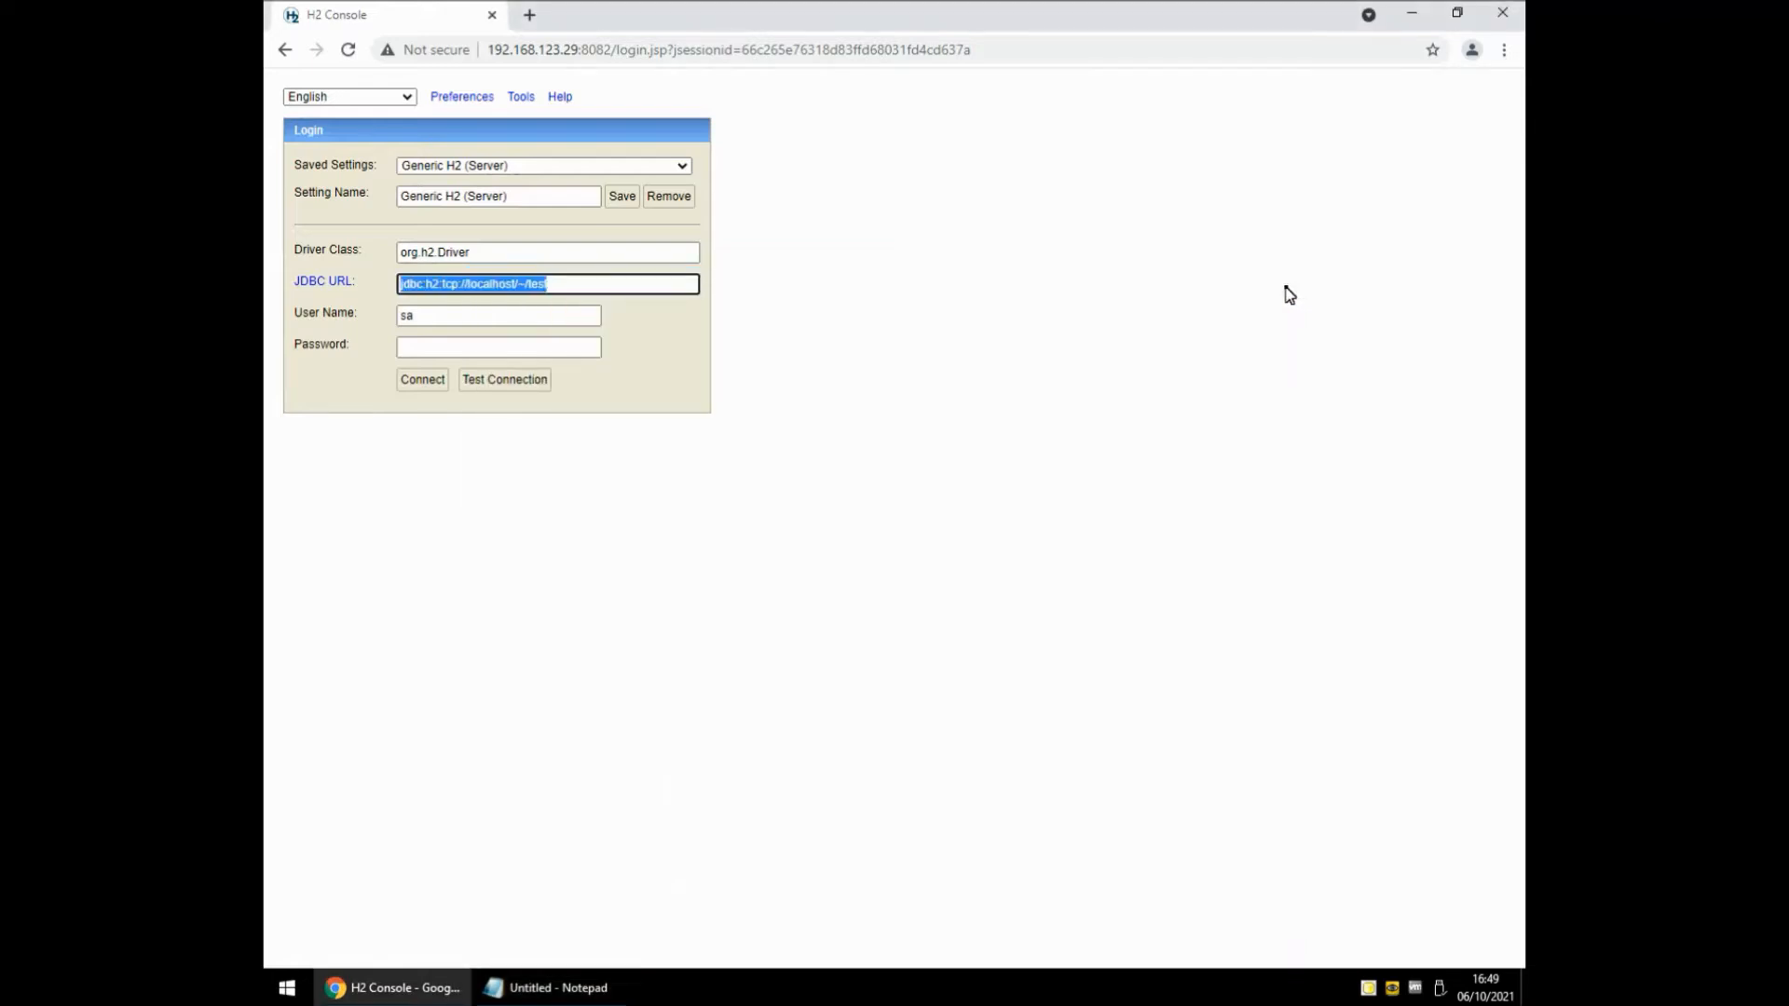
# From the H2 tray icon, create a database at ./test with user sa and a confirmed password.
pyautogui.rightClick(1368, 989)
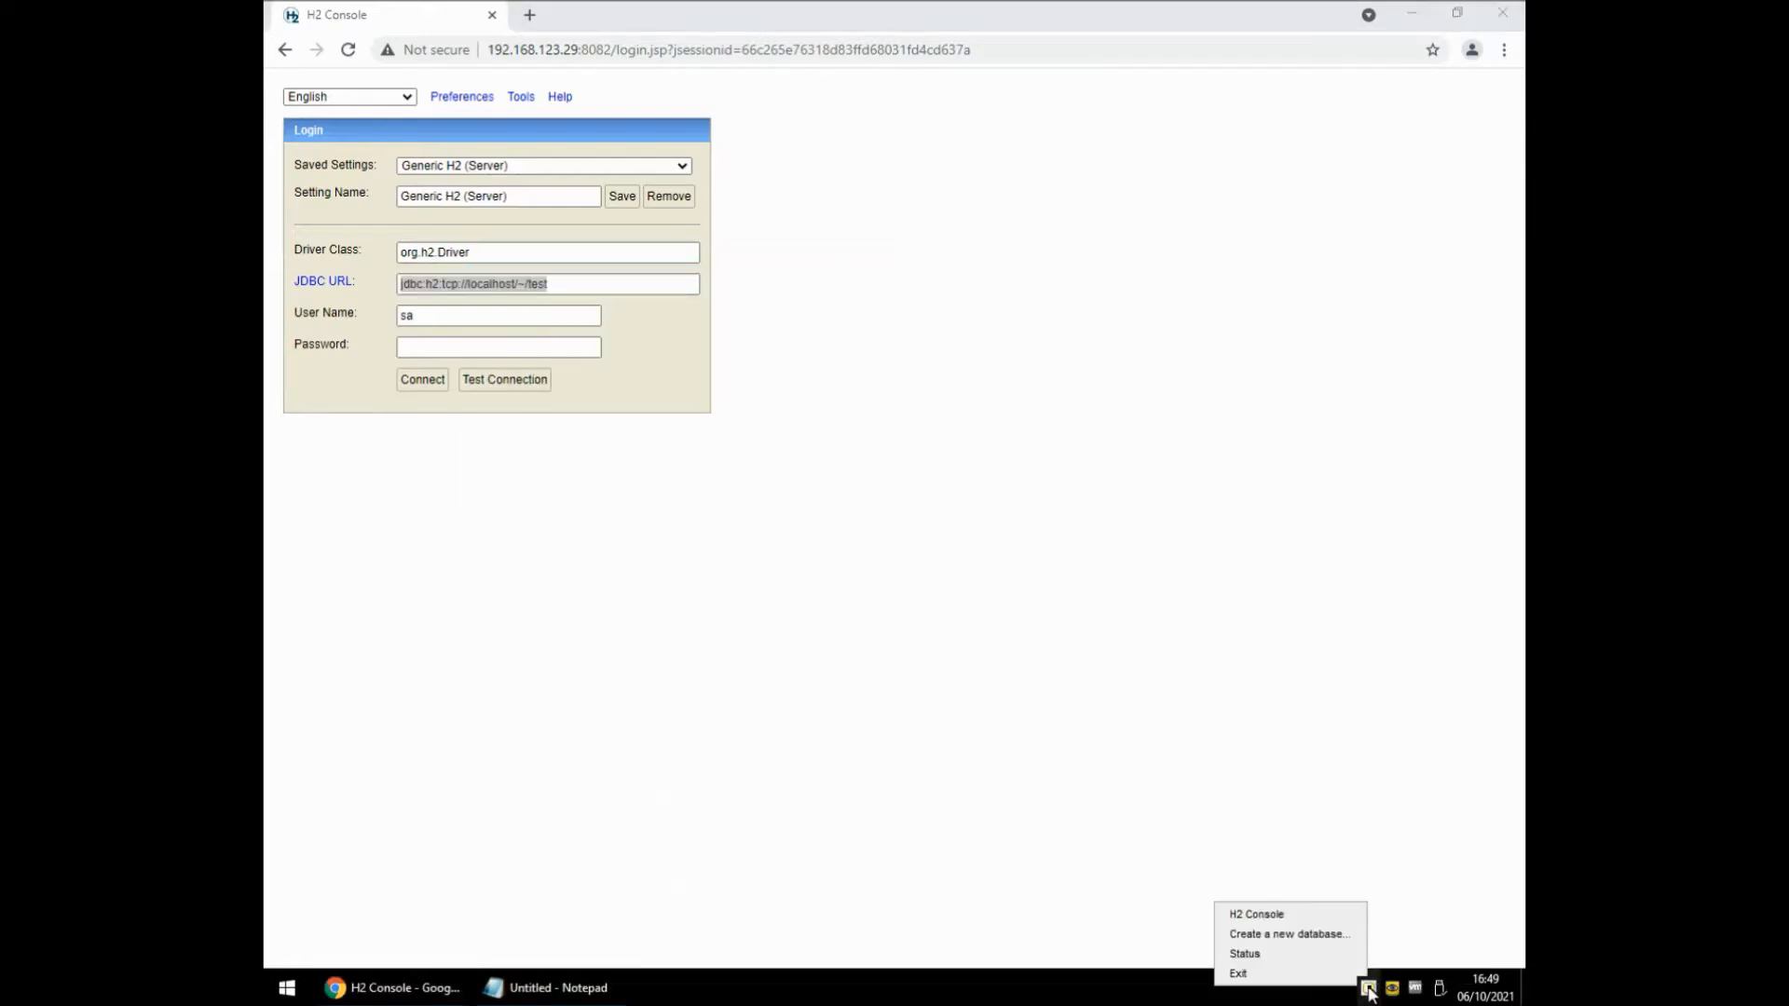
pyautogui.click(1287, 935)
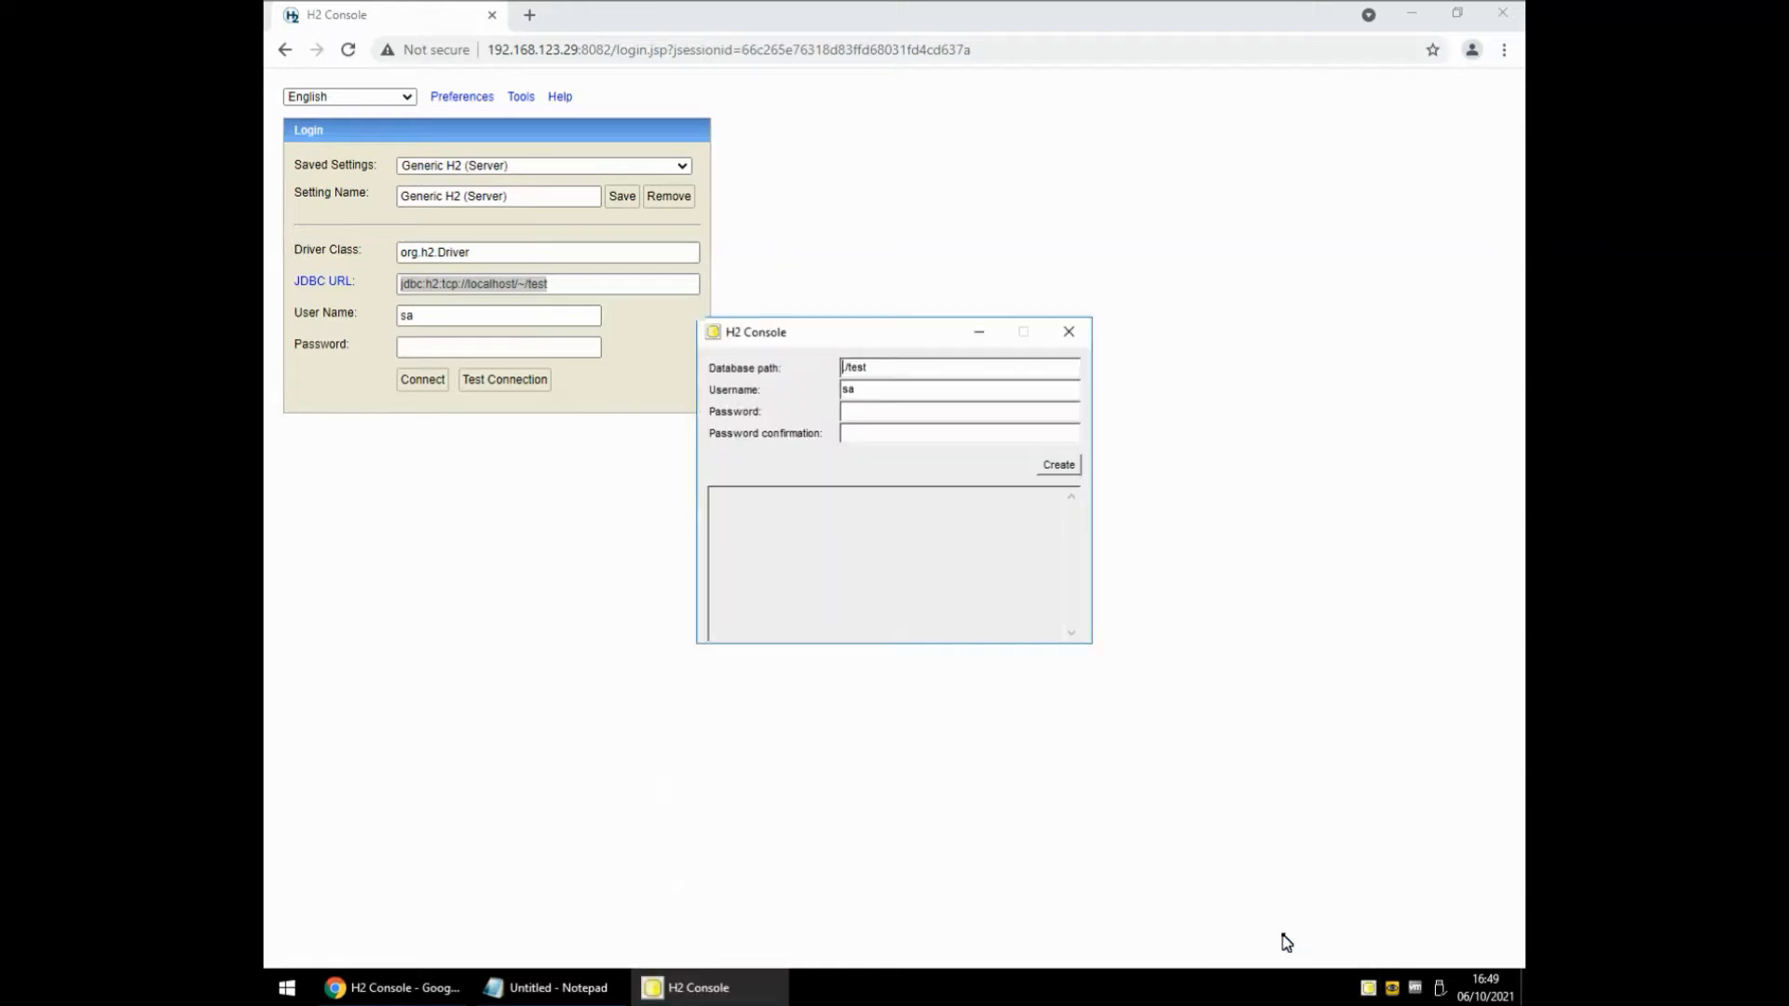
pyautogui.write('sa')
pyautogui.click(875, 432)
pyautogui.write('sa')
pyautogui.click(1053, 467)
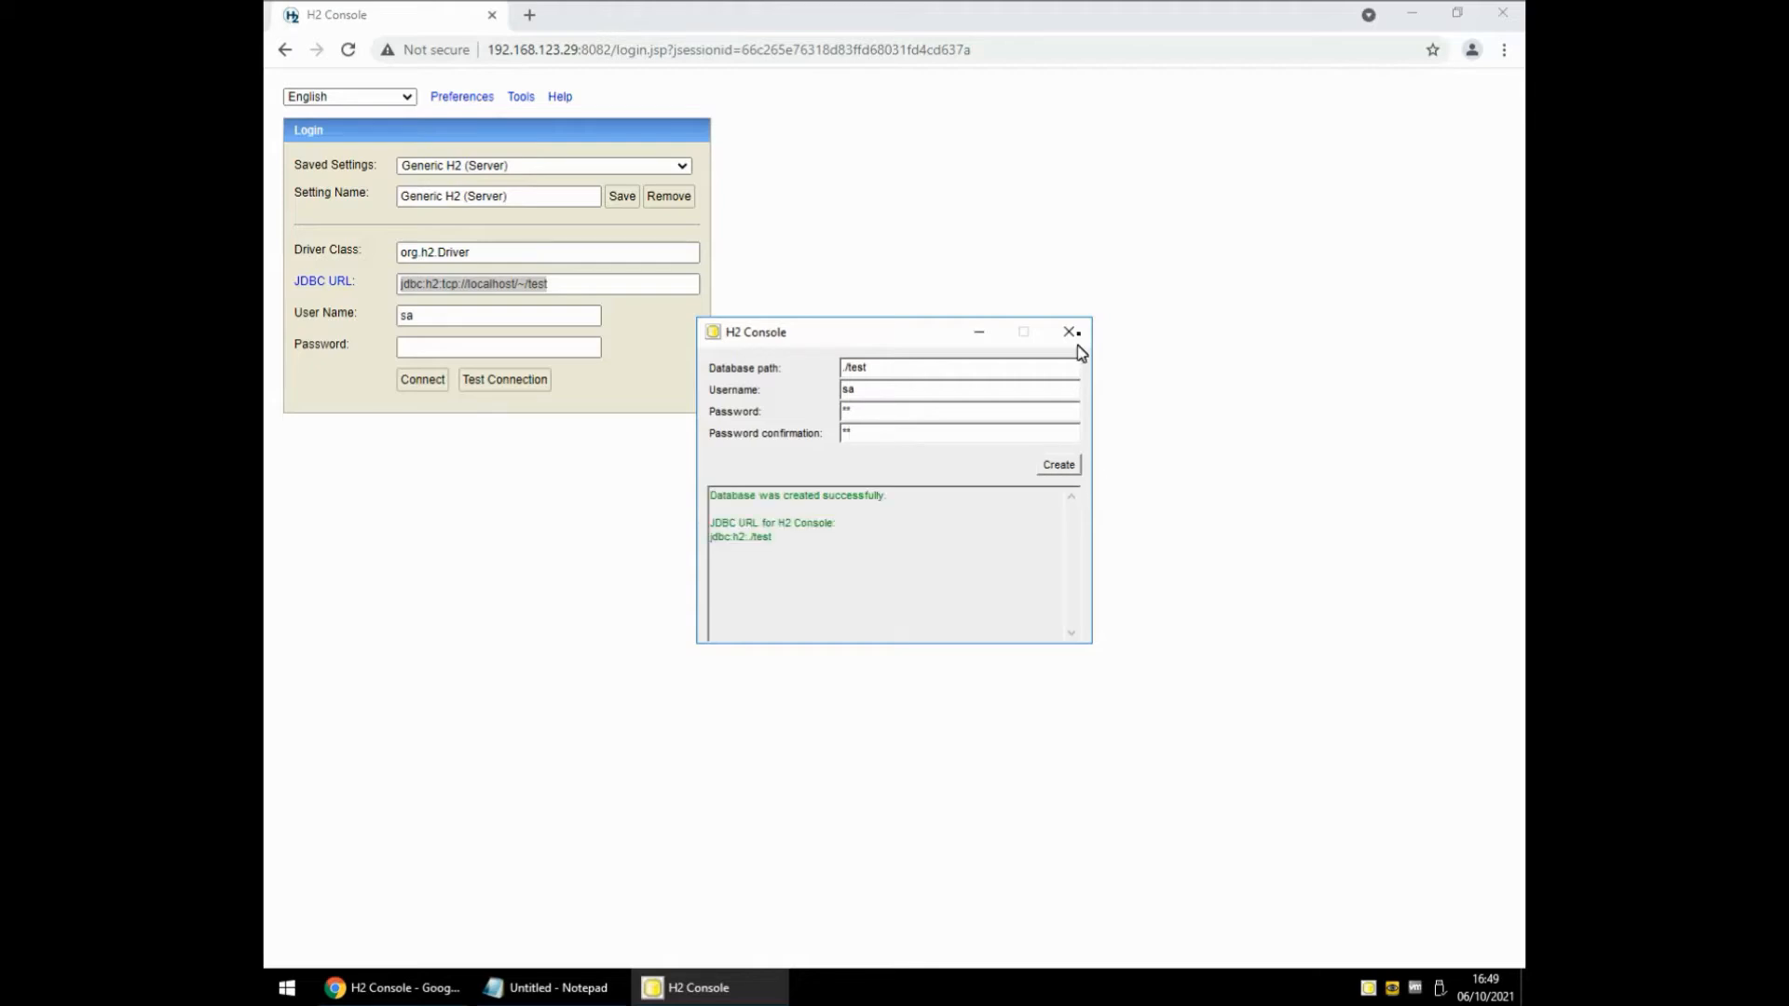
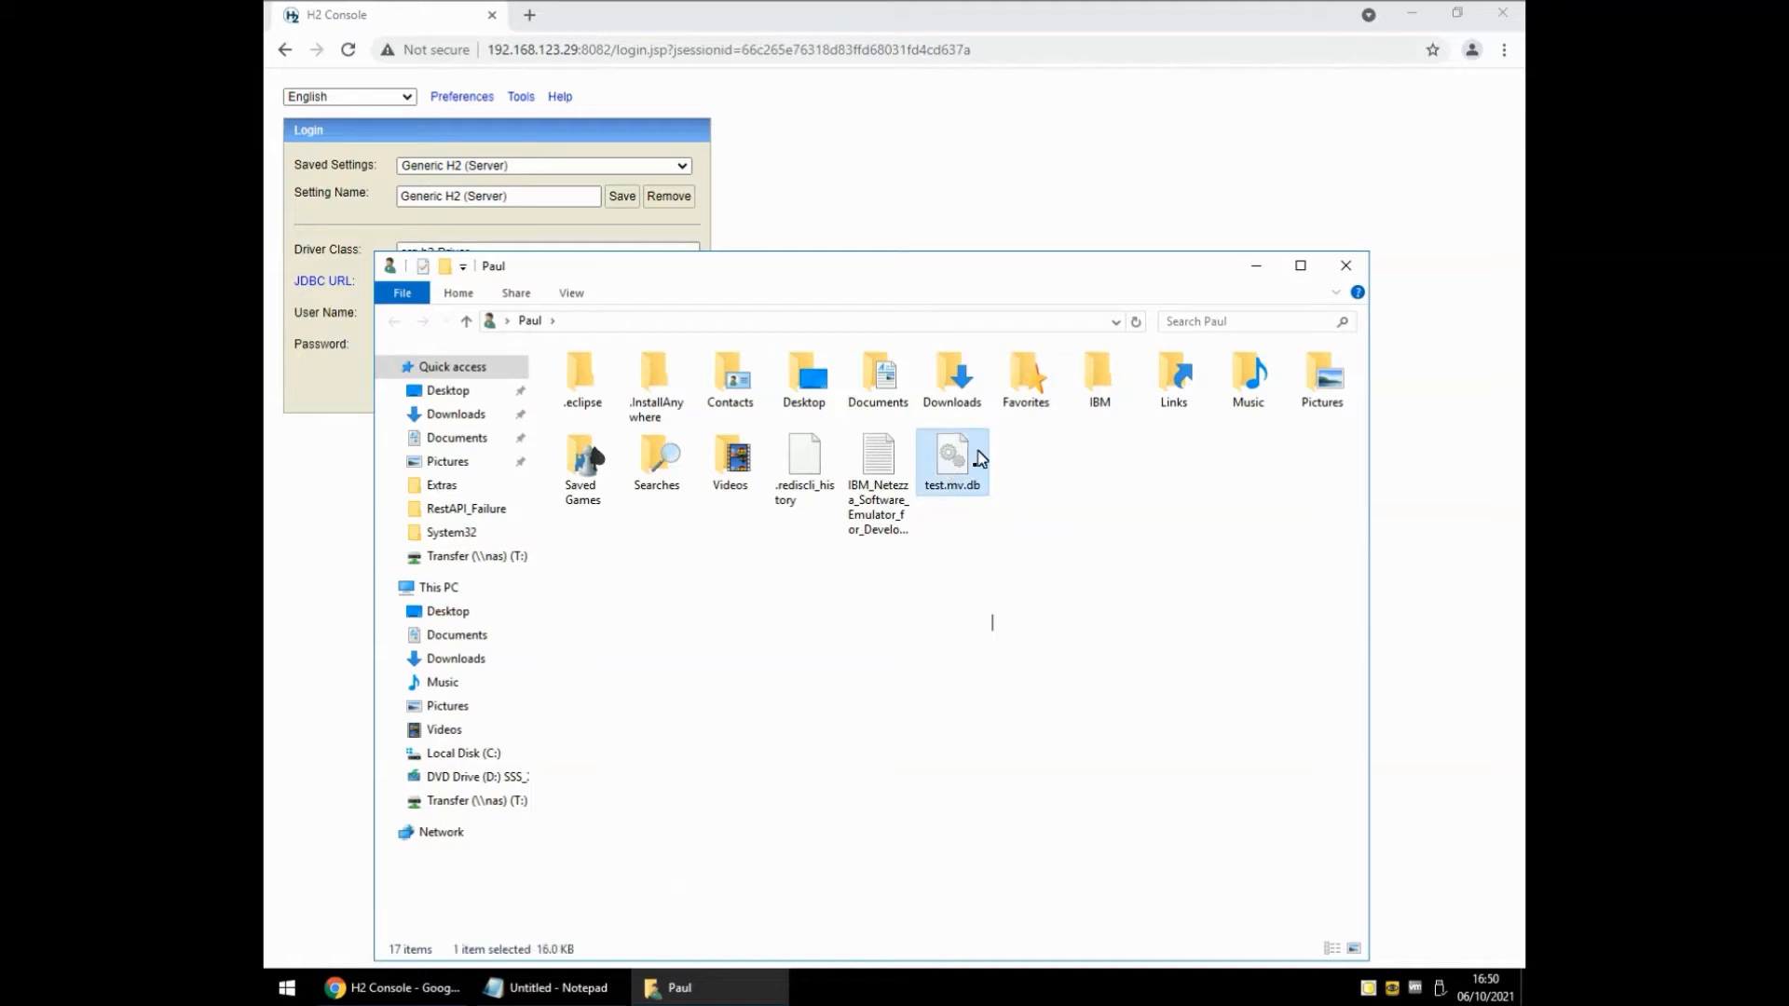
# Connect H2 Console to jdbc:h2:tcp://localhost/~/test with the account password and start a new SQL statement.
pyautogui.click(1346, 269)
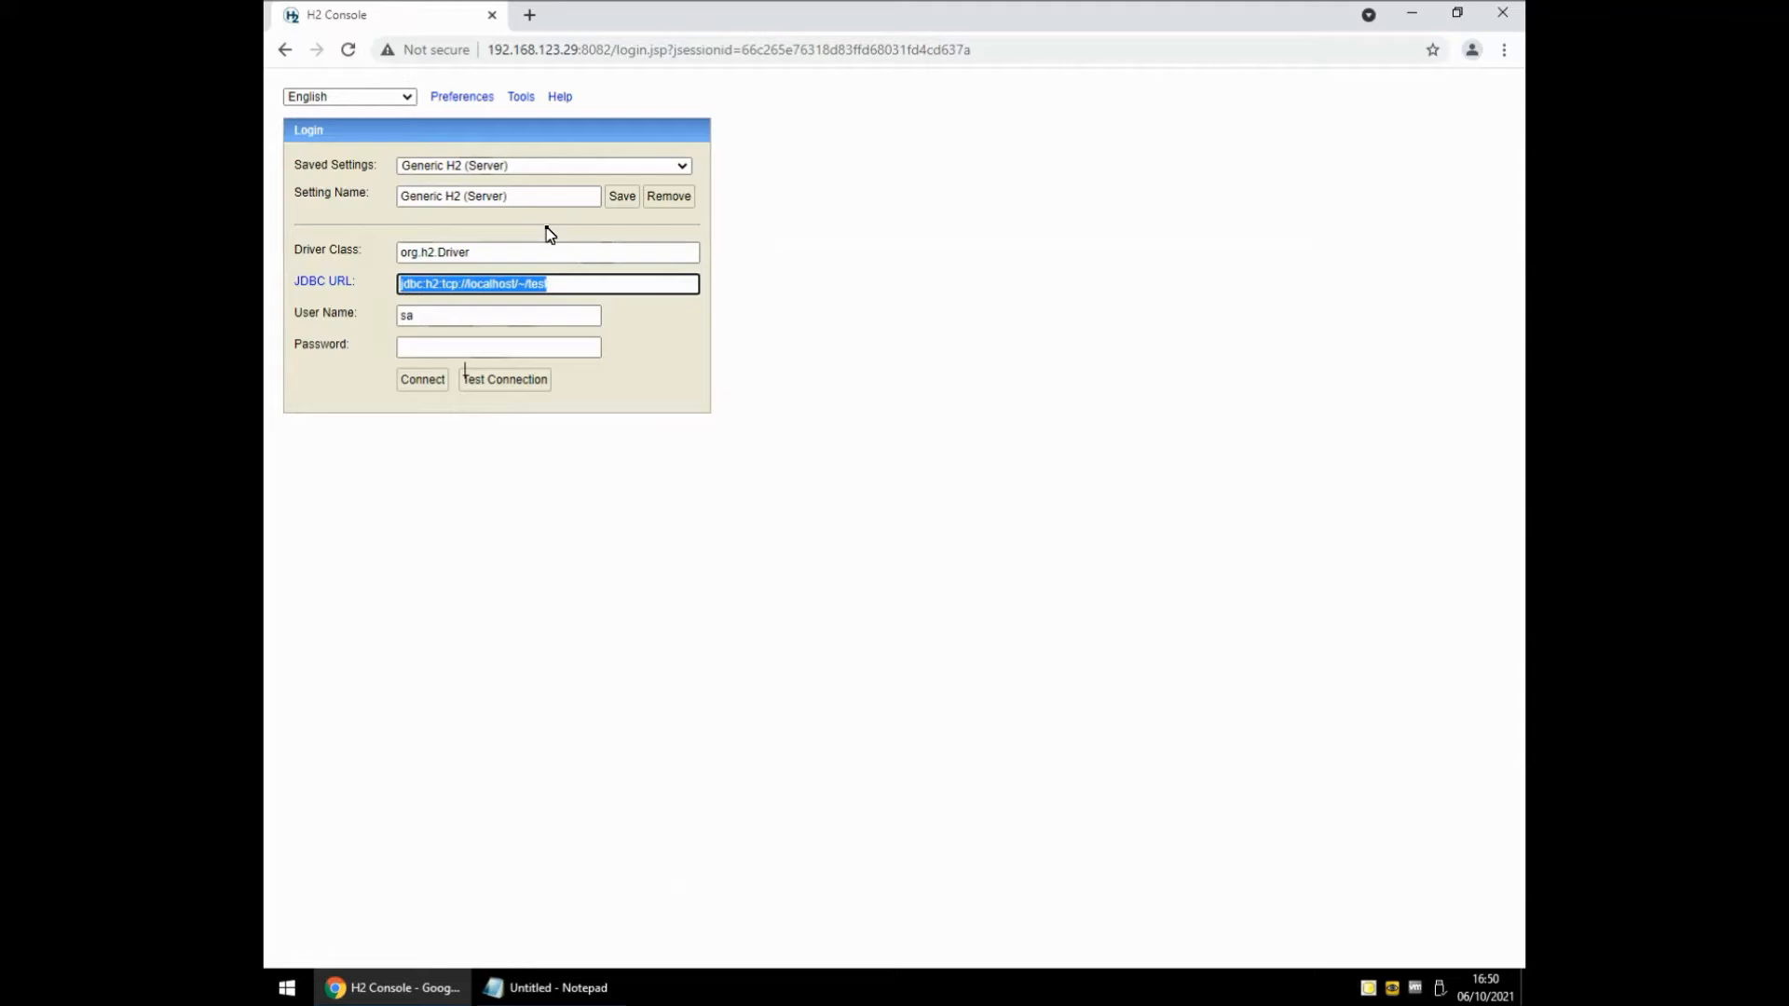
pyautogui.click(461, 350)
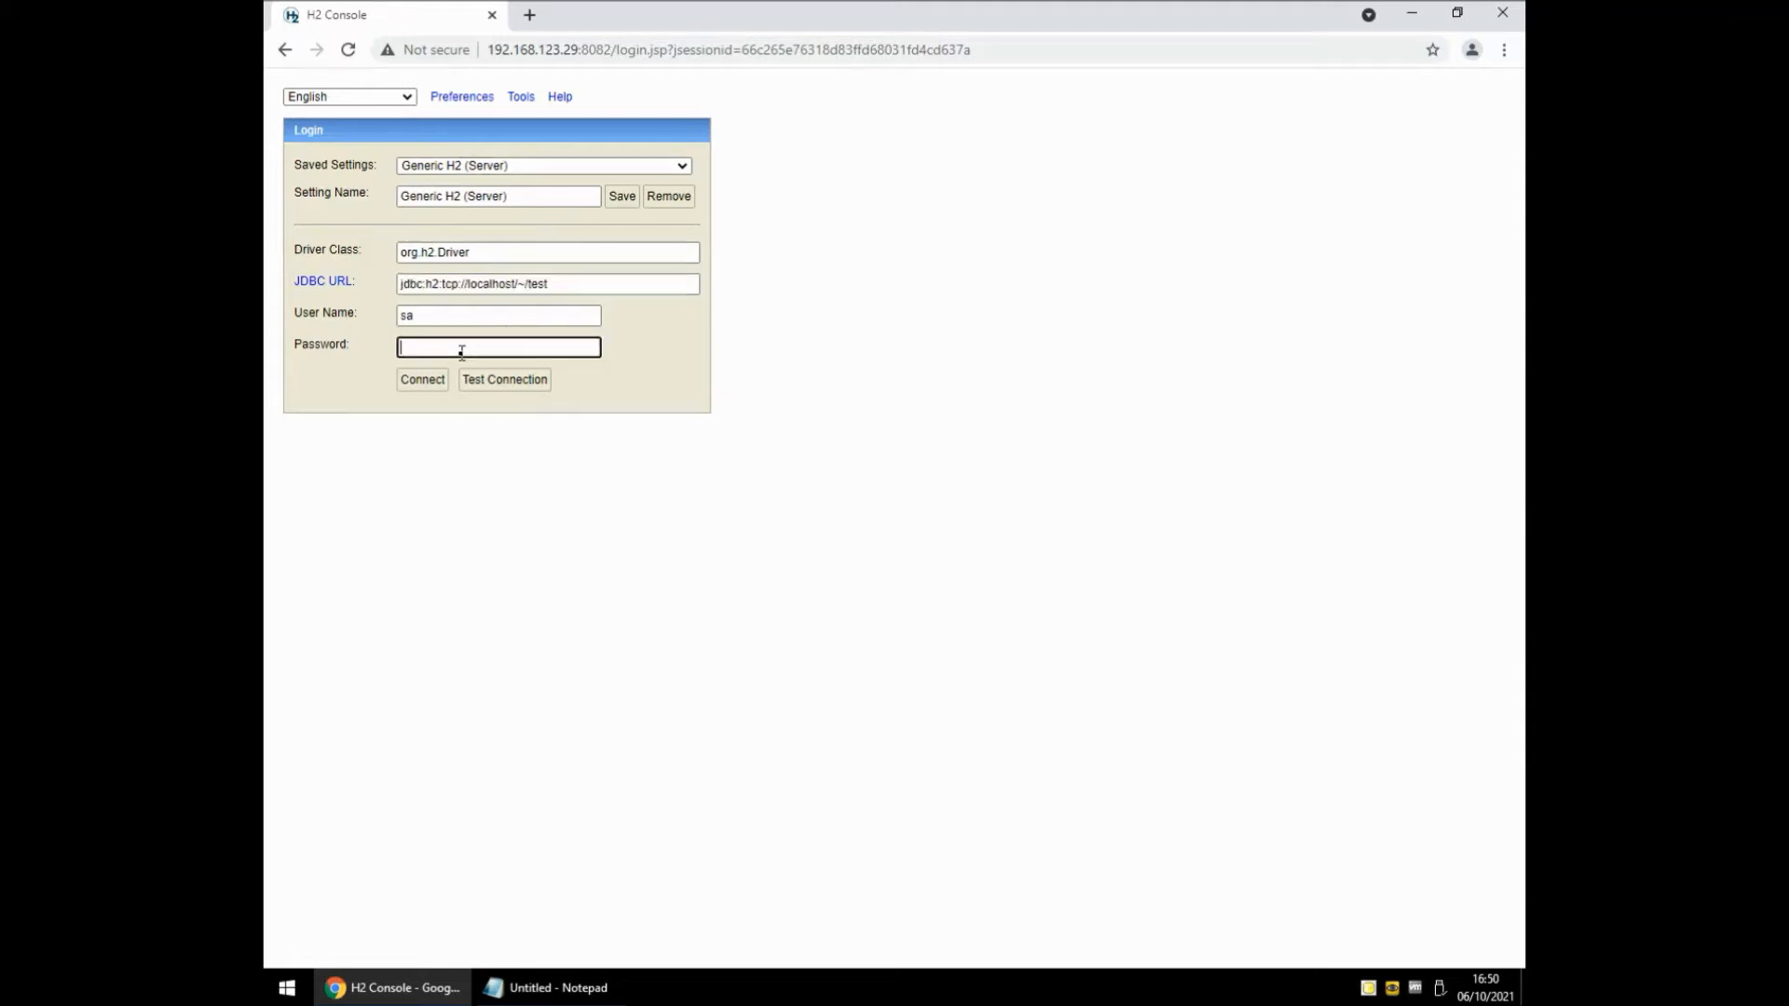
pyautogui.write('sa')
pyautogui.click(423, 384)
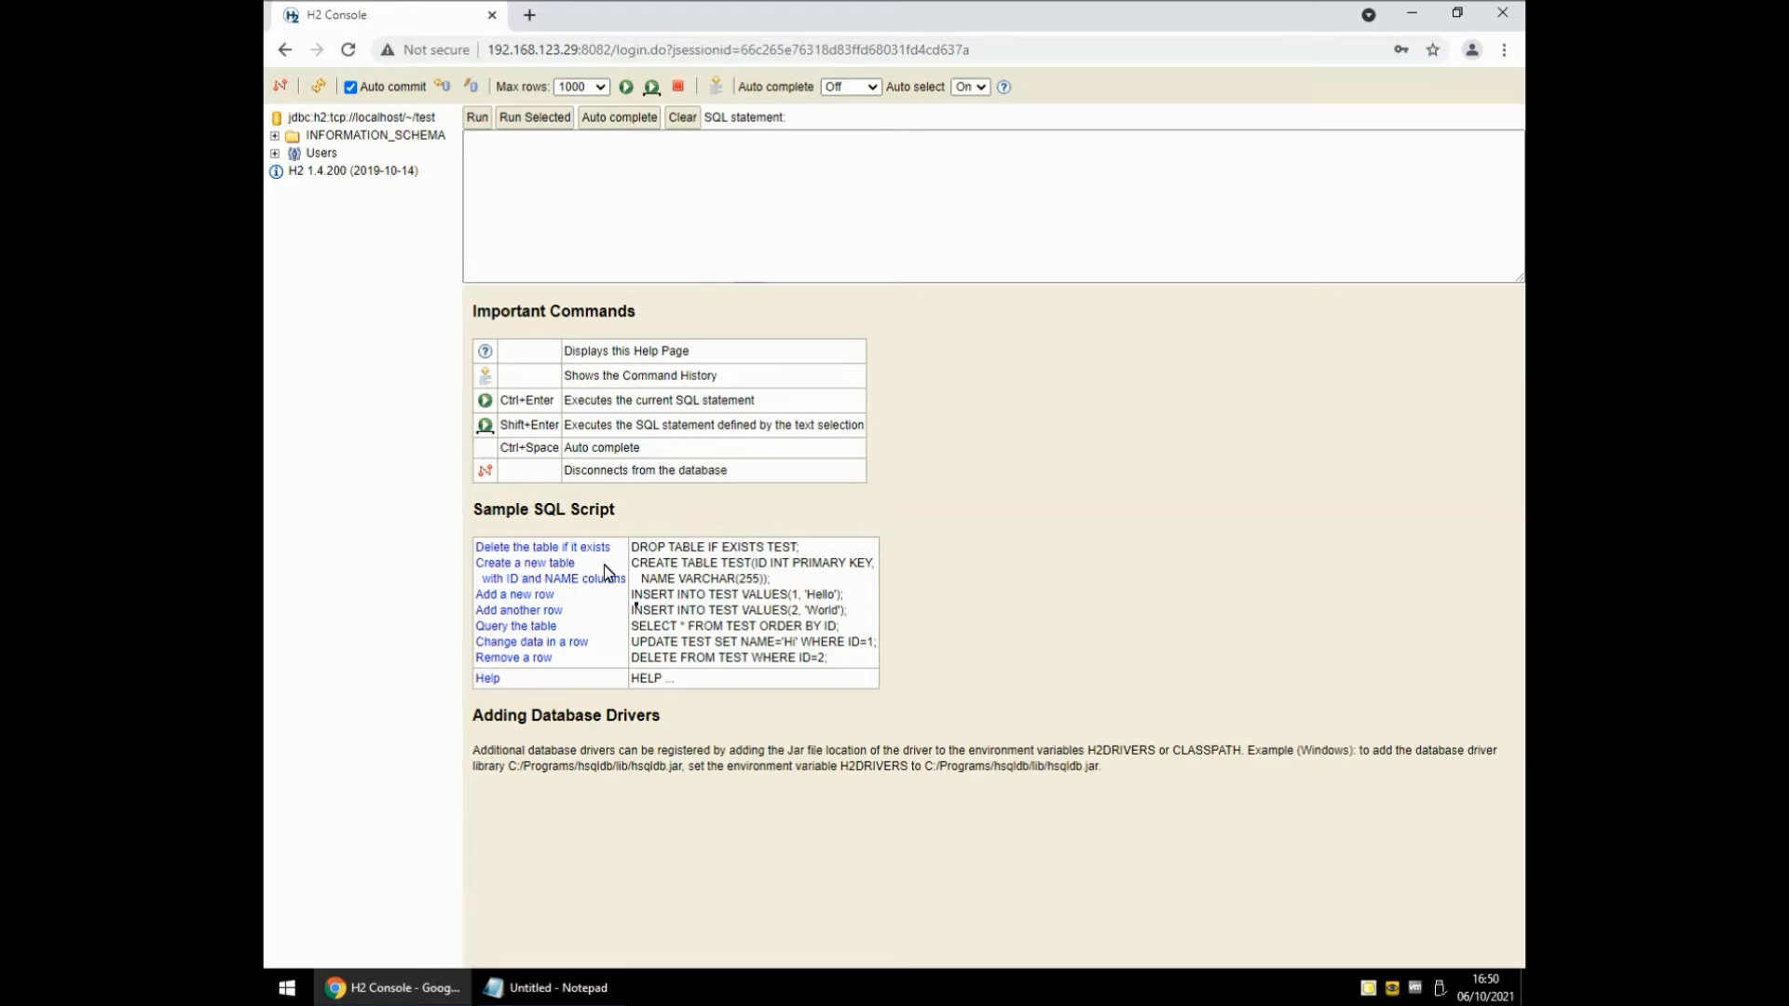
pyautogui.click(560, 174)
# Create the Test table with columns Name varchar(20) and Age int.
pyautogui.click(550, 181)
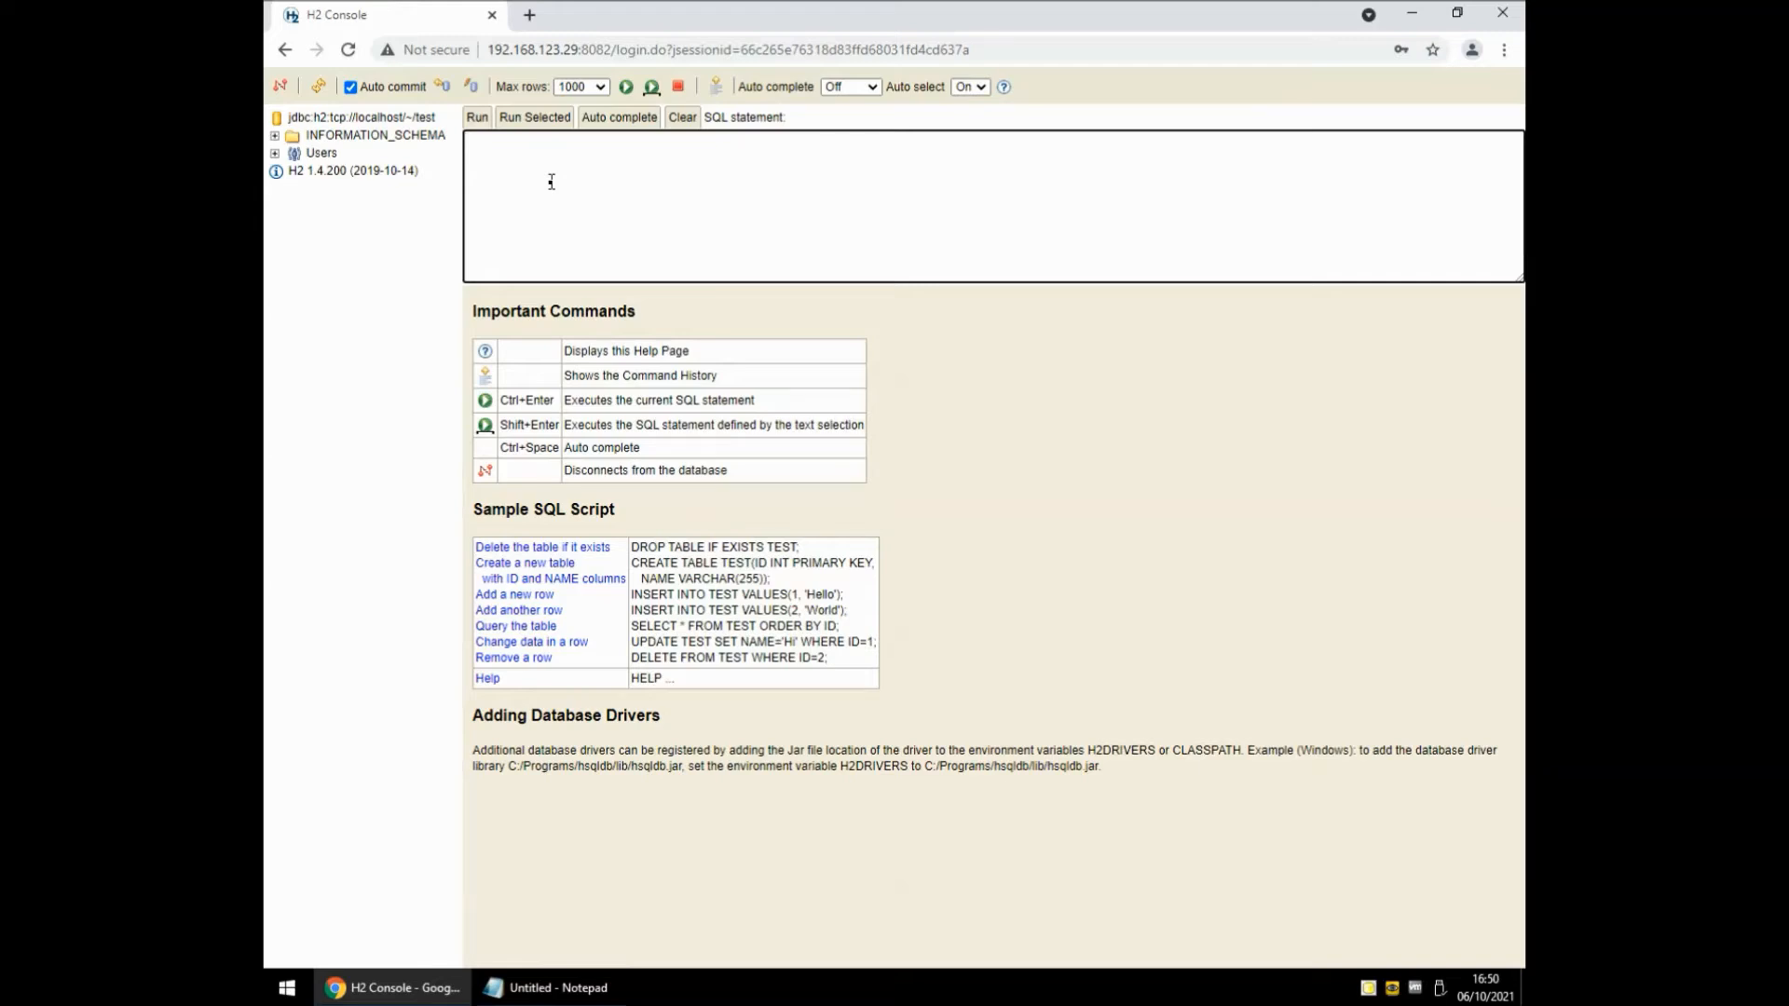
pyautogui.write('create table Test(Name varchar(20),Age int)')
pyautogui.click(477, 117)
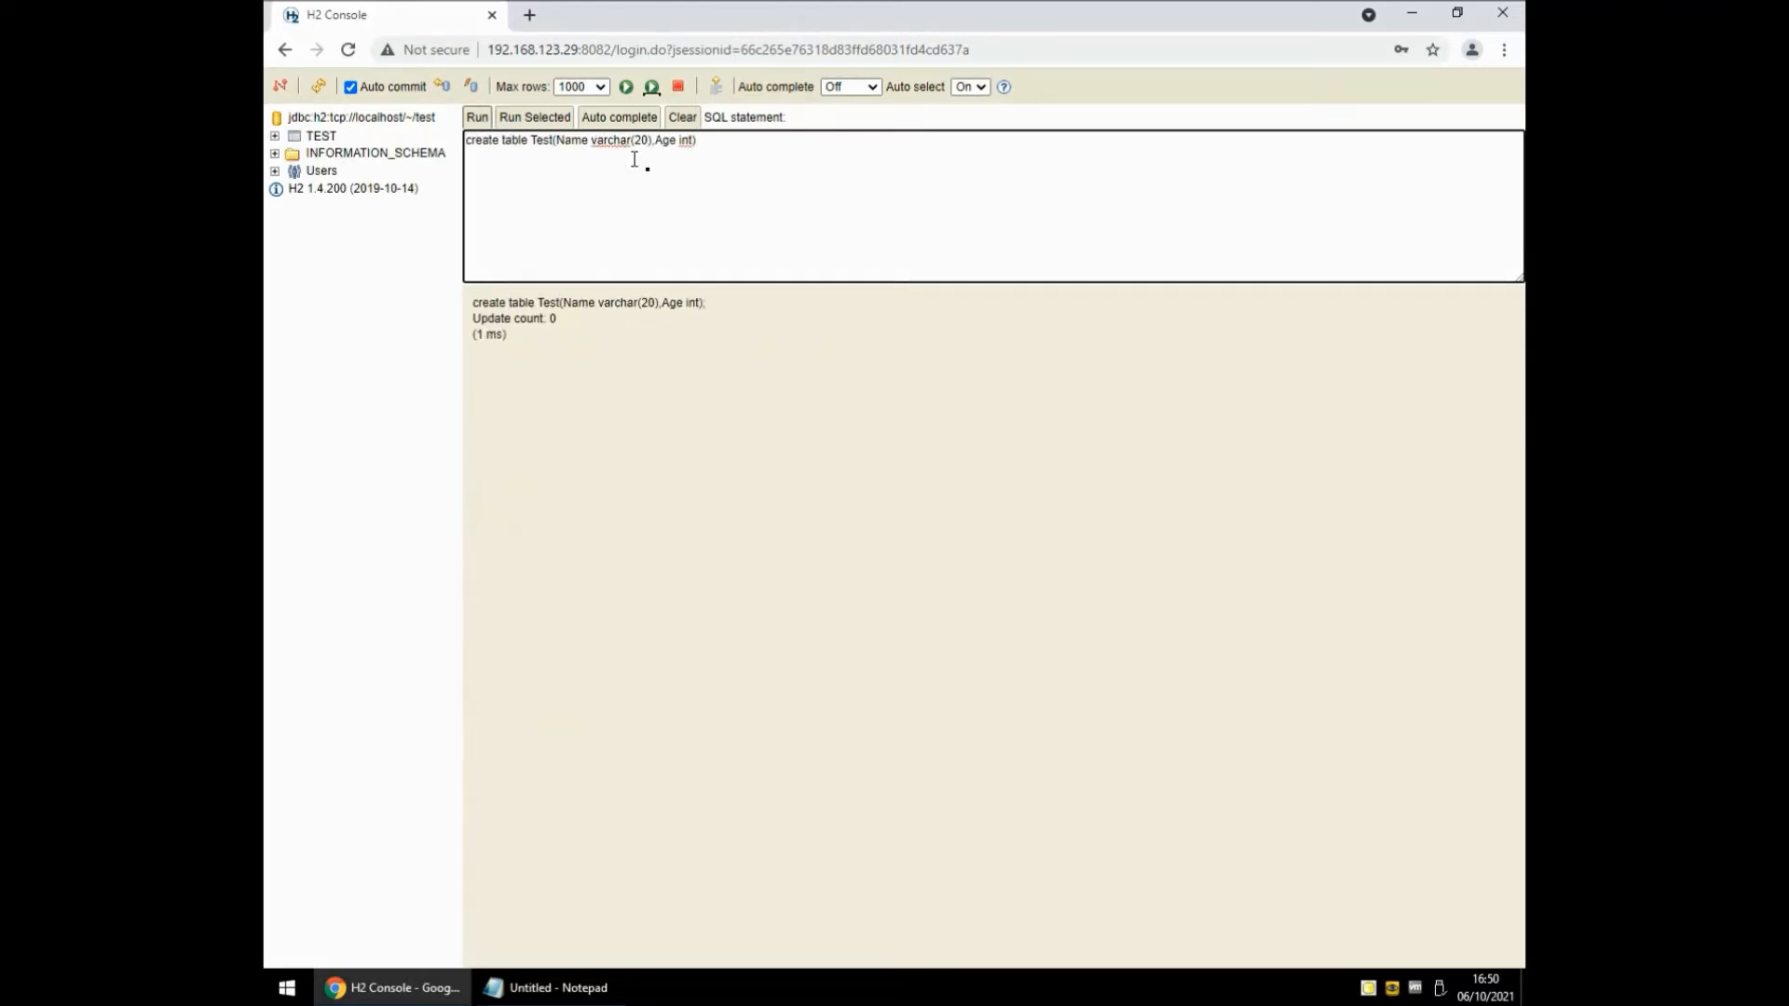
# Comment out the create line and run an insert of a sample name with age 51, fixing 'values'.
pyautogui.write('--')
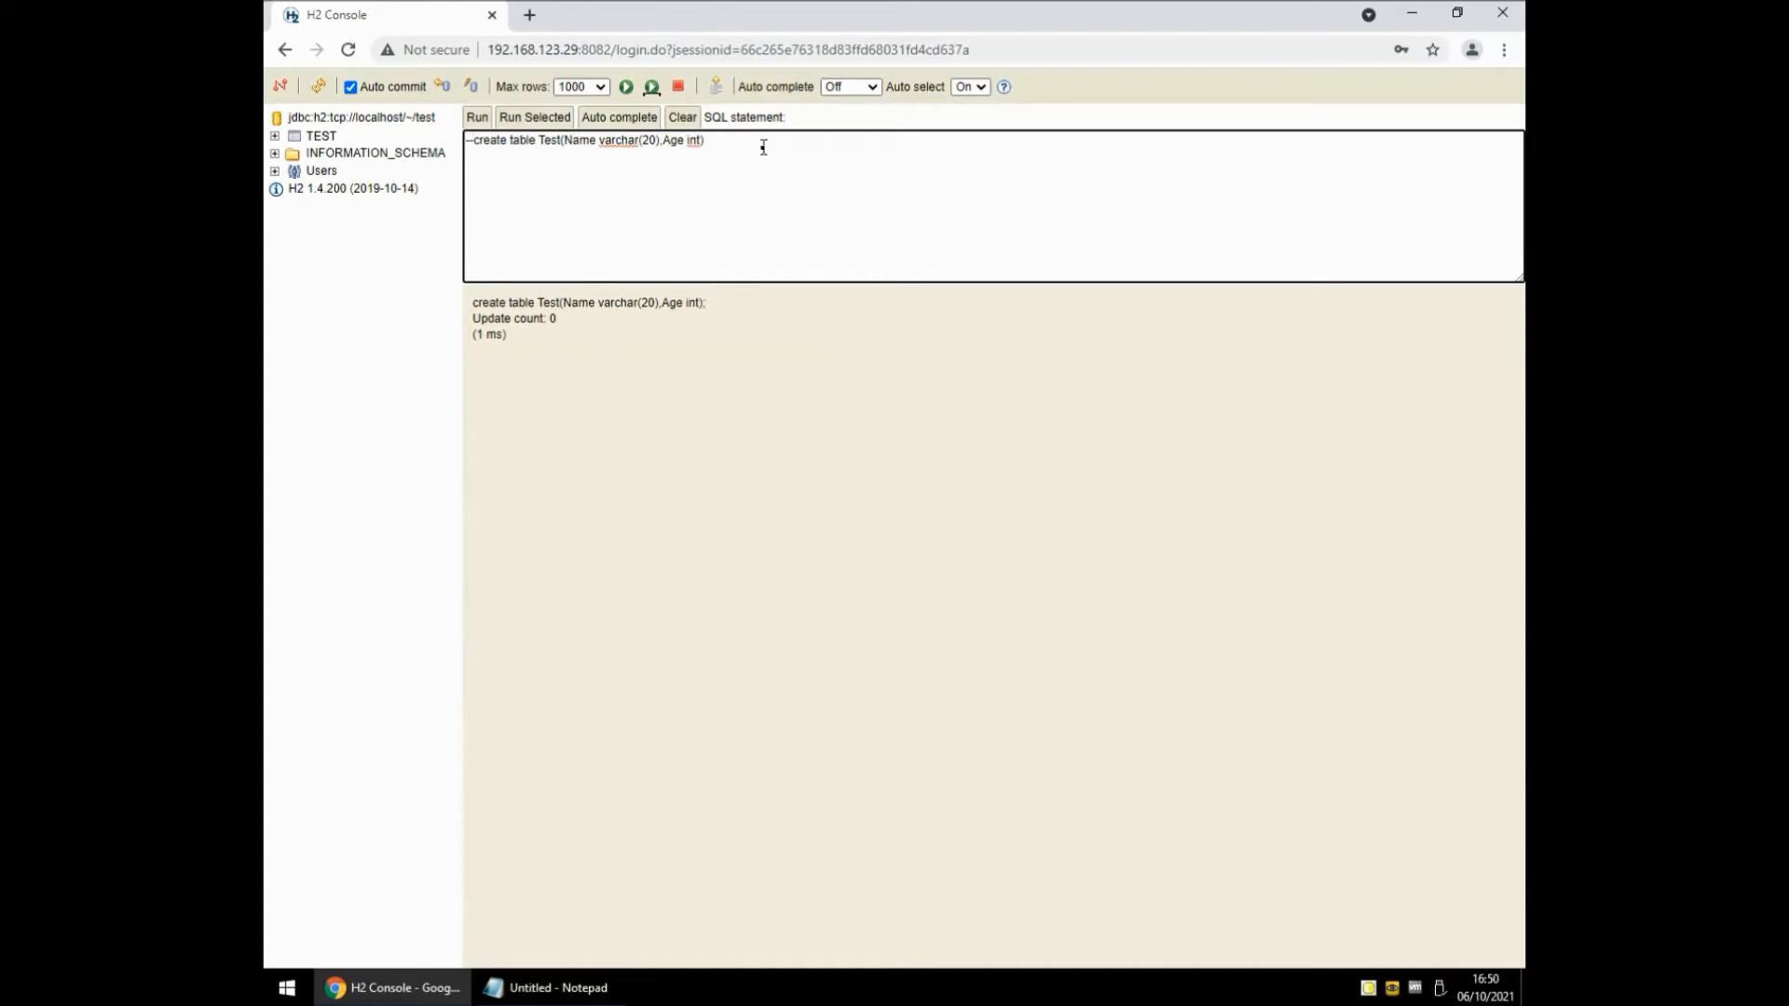
pyautogui.write("insert into Test1 vaues ('Paul',51")
pyautogui.click(563, 172)
pyautogui.write('l')
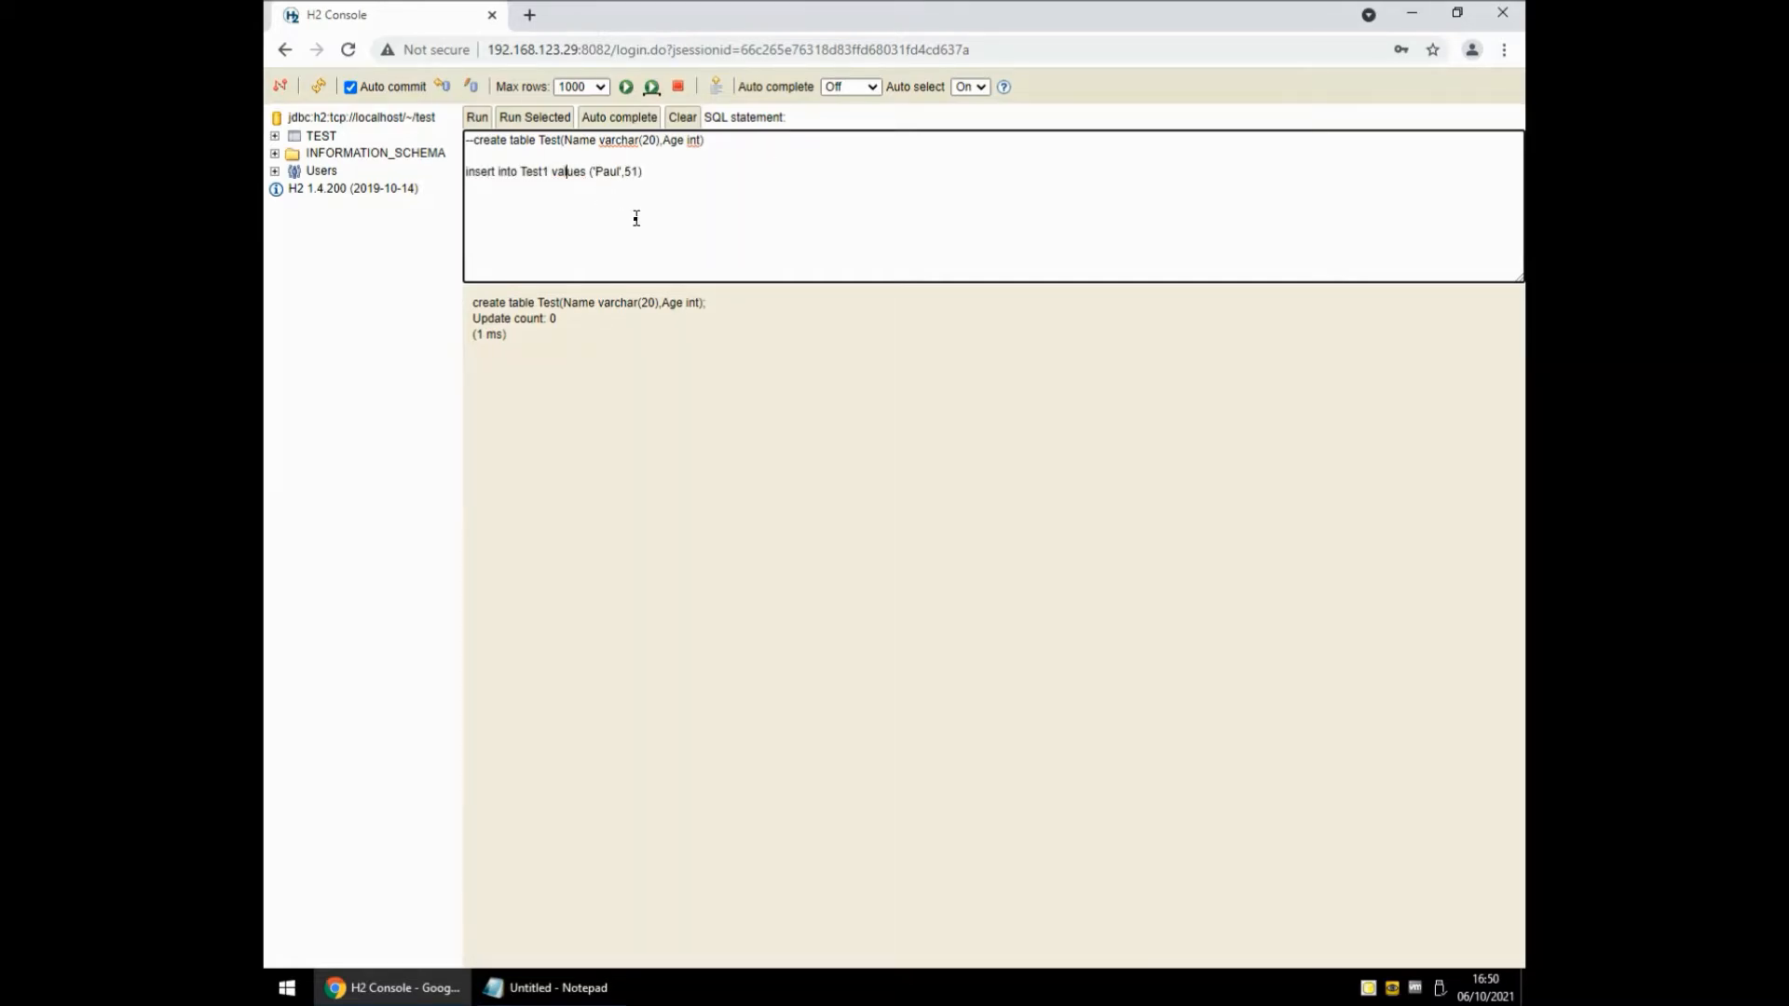
pyautogui.click(477, 116)
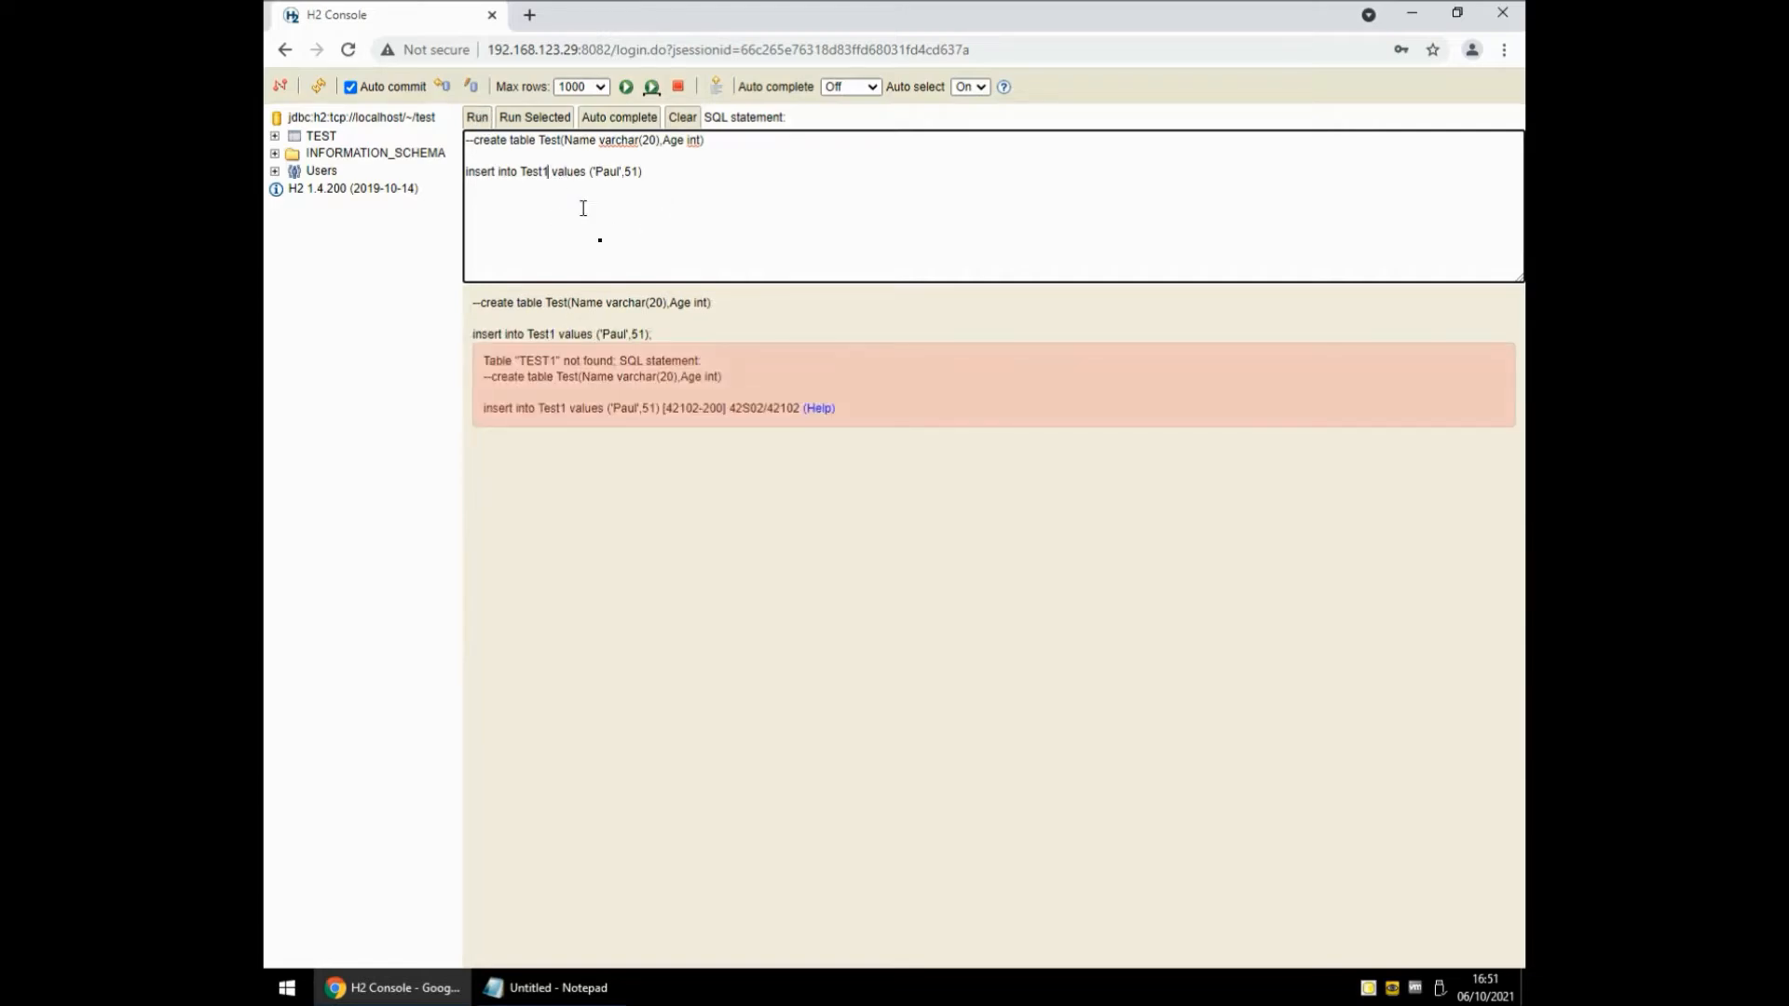
# Correct the insert's table name to Test, run it, and comment the insert out.
pyautogui.press('BackSpace')
pyautogui.click(477, 118)
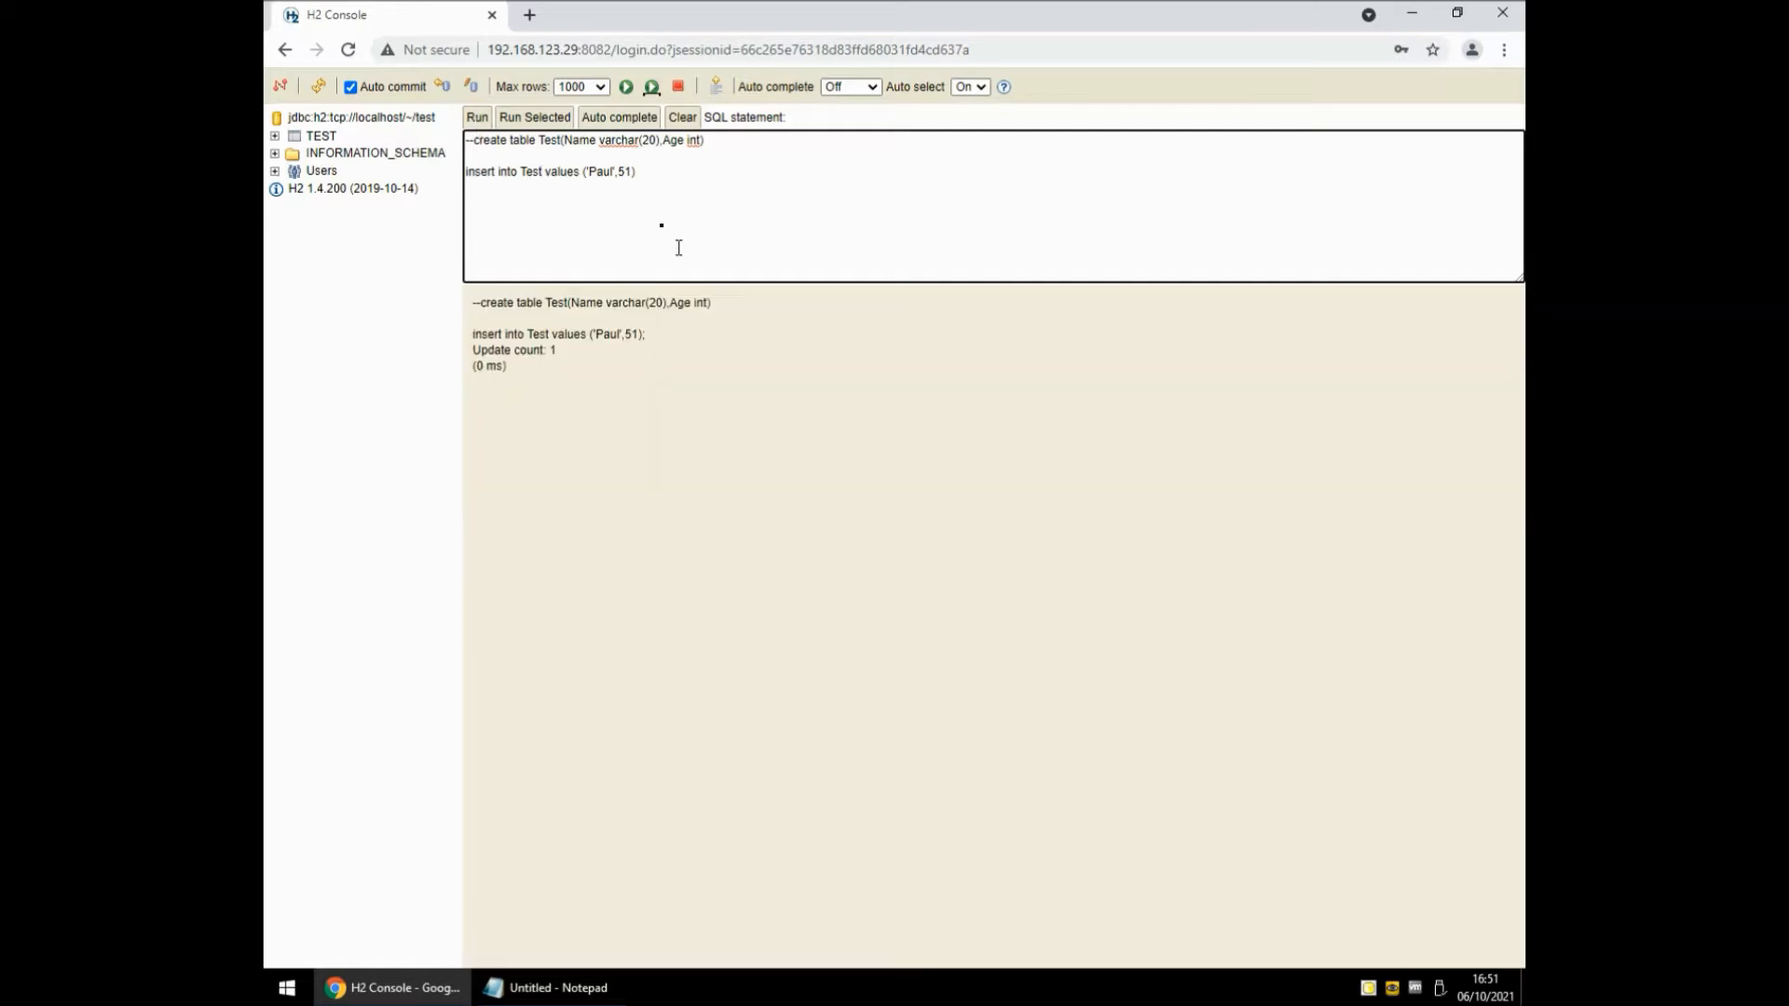
pyautogui.press('Home')
pyautogui.write('--')
pyautogui.press('End')
# Run select * from Test to confirm the age-51 row, then minimize the browser.
pyautogui.press('Return')
pyautogui.press('Return')
pyautogui.write('select * from Test')
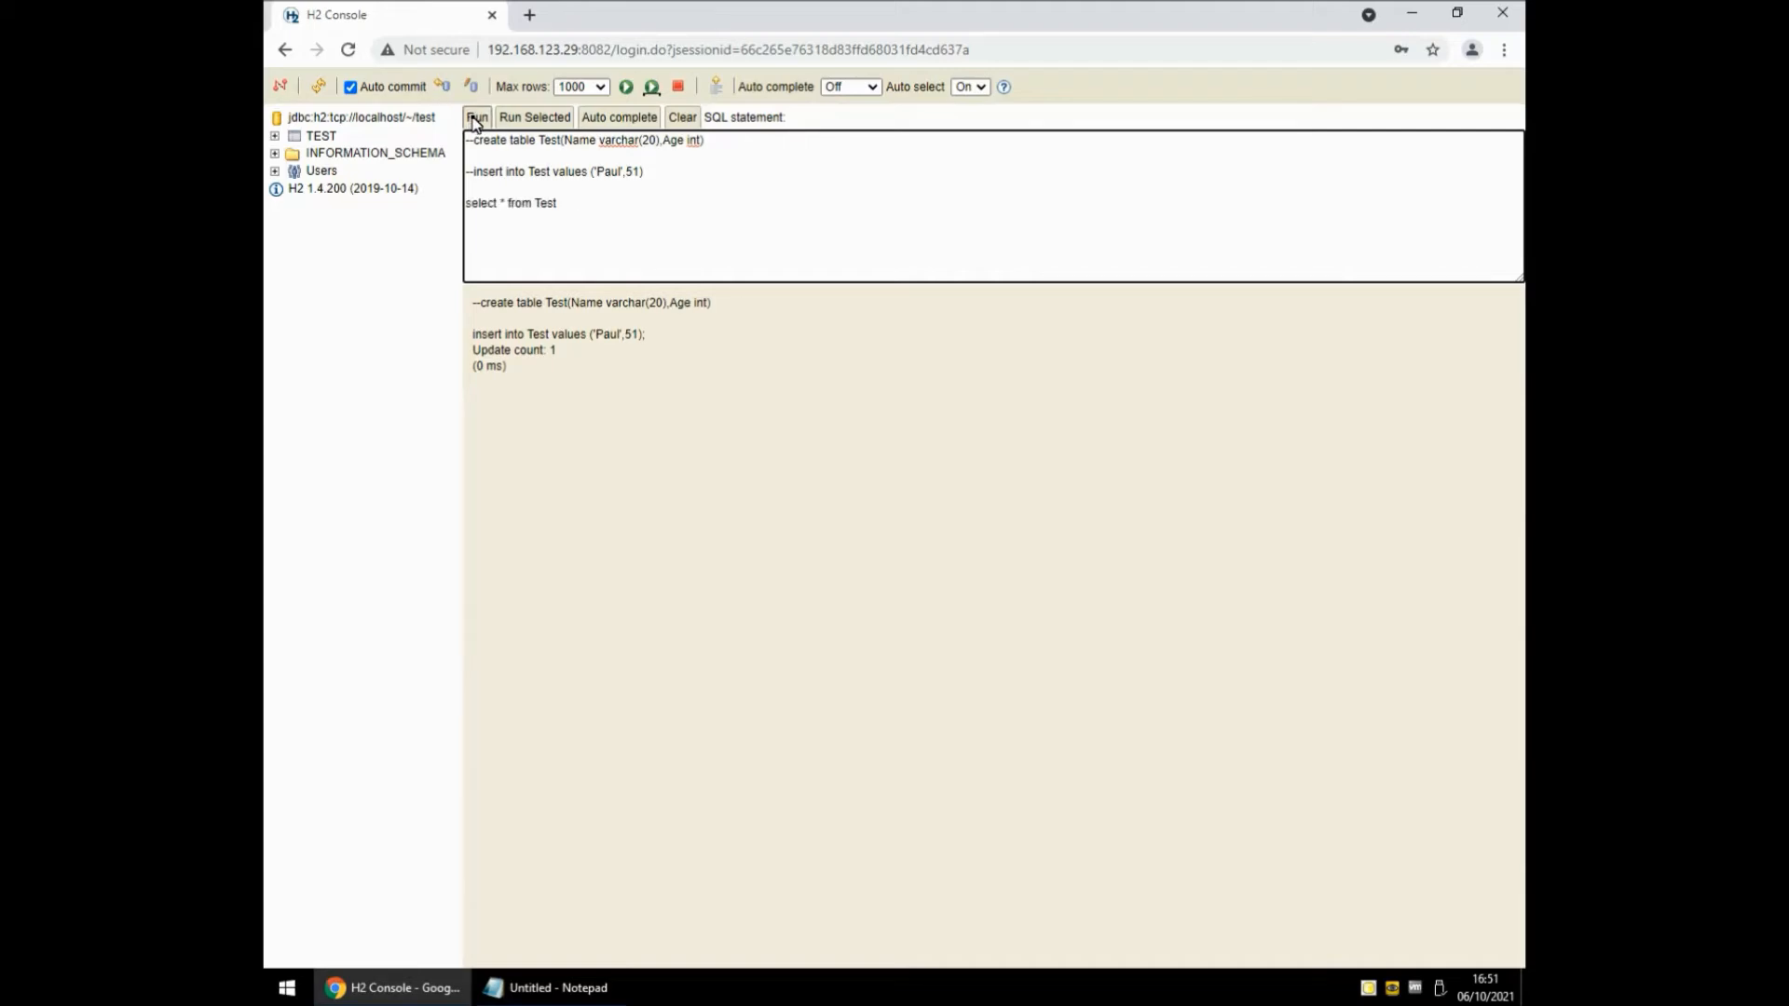
pyautogui.click(476, 119)
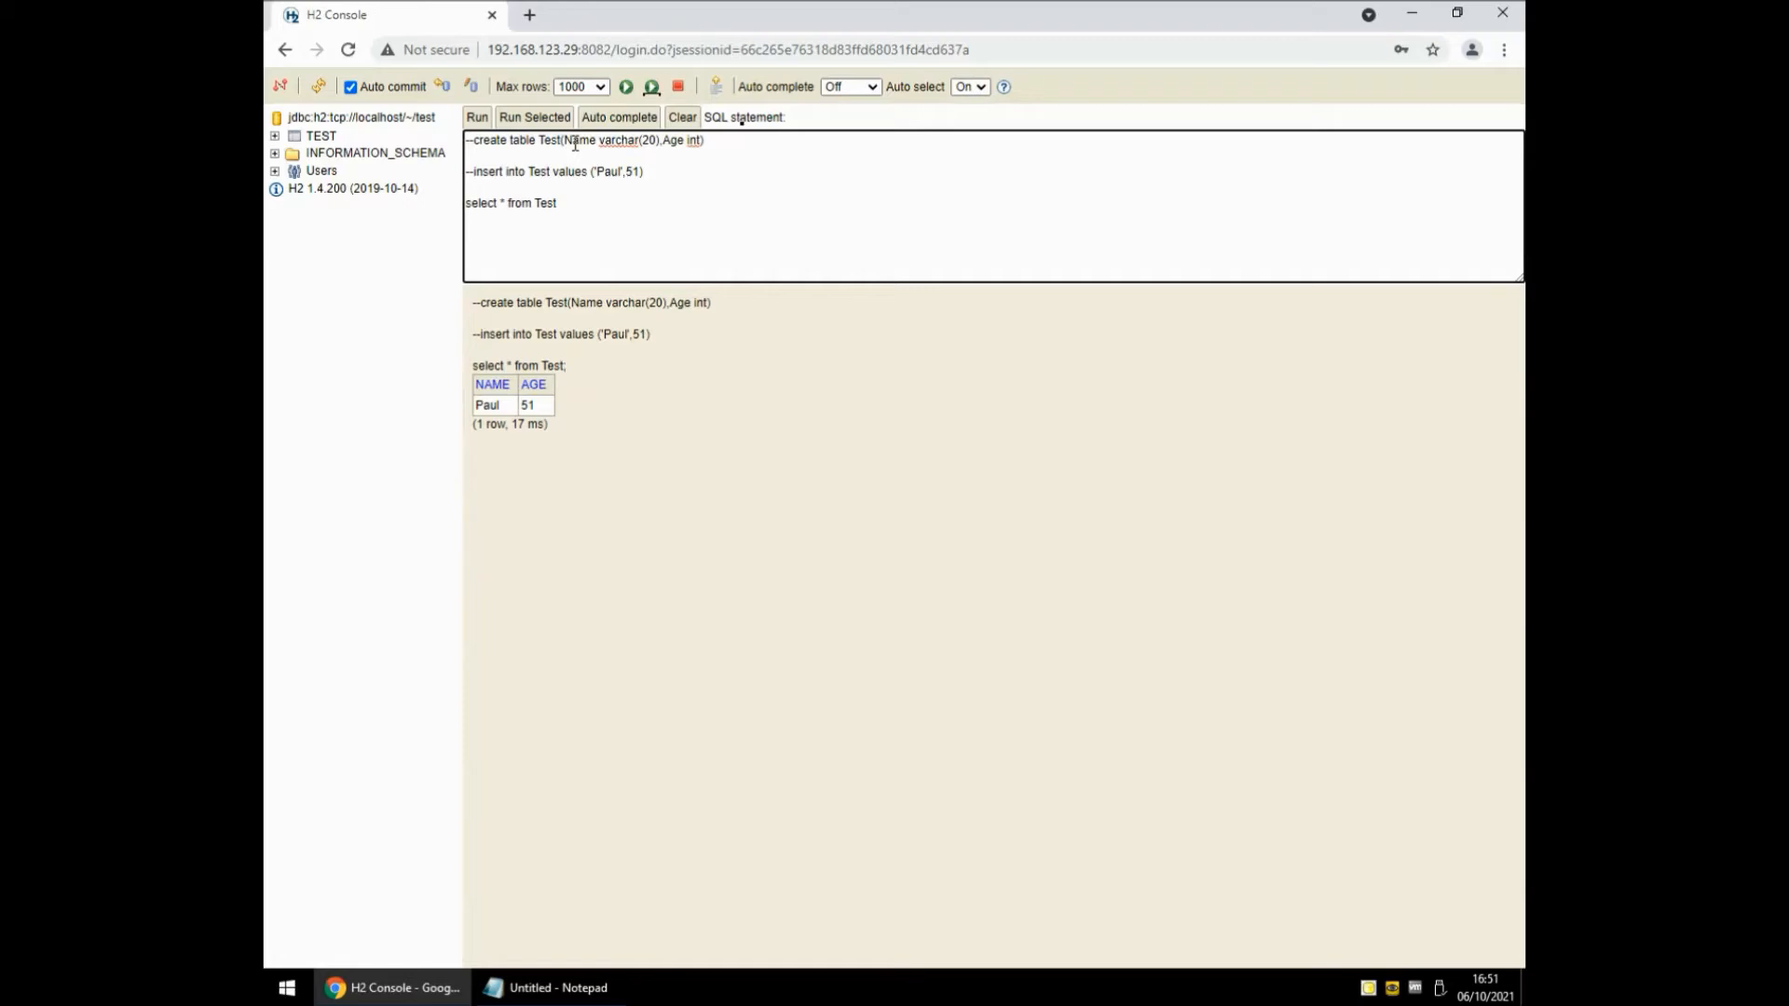
pyautogui.click(1408, 15)
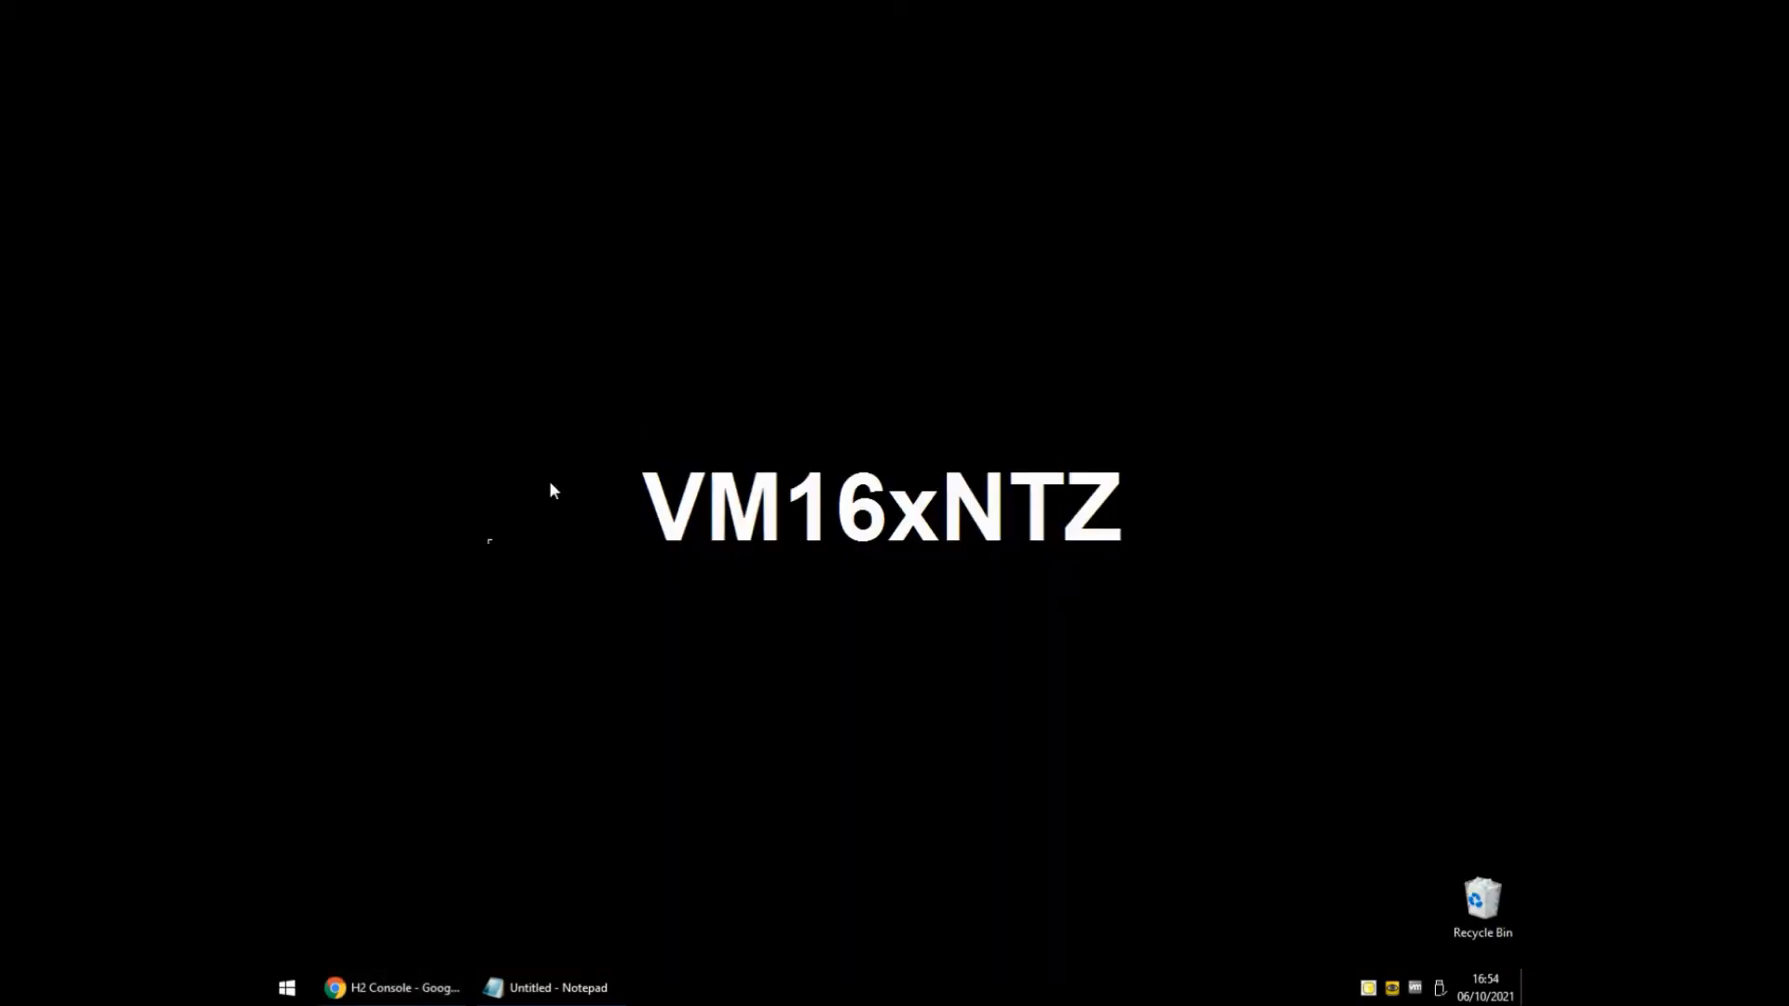
# Launch Design Studio from the IBM Sterling Transformation Extender group in the Start menu.
pyautogui.click(287, 988)
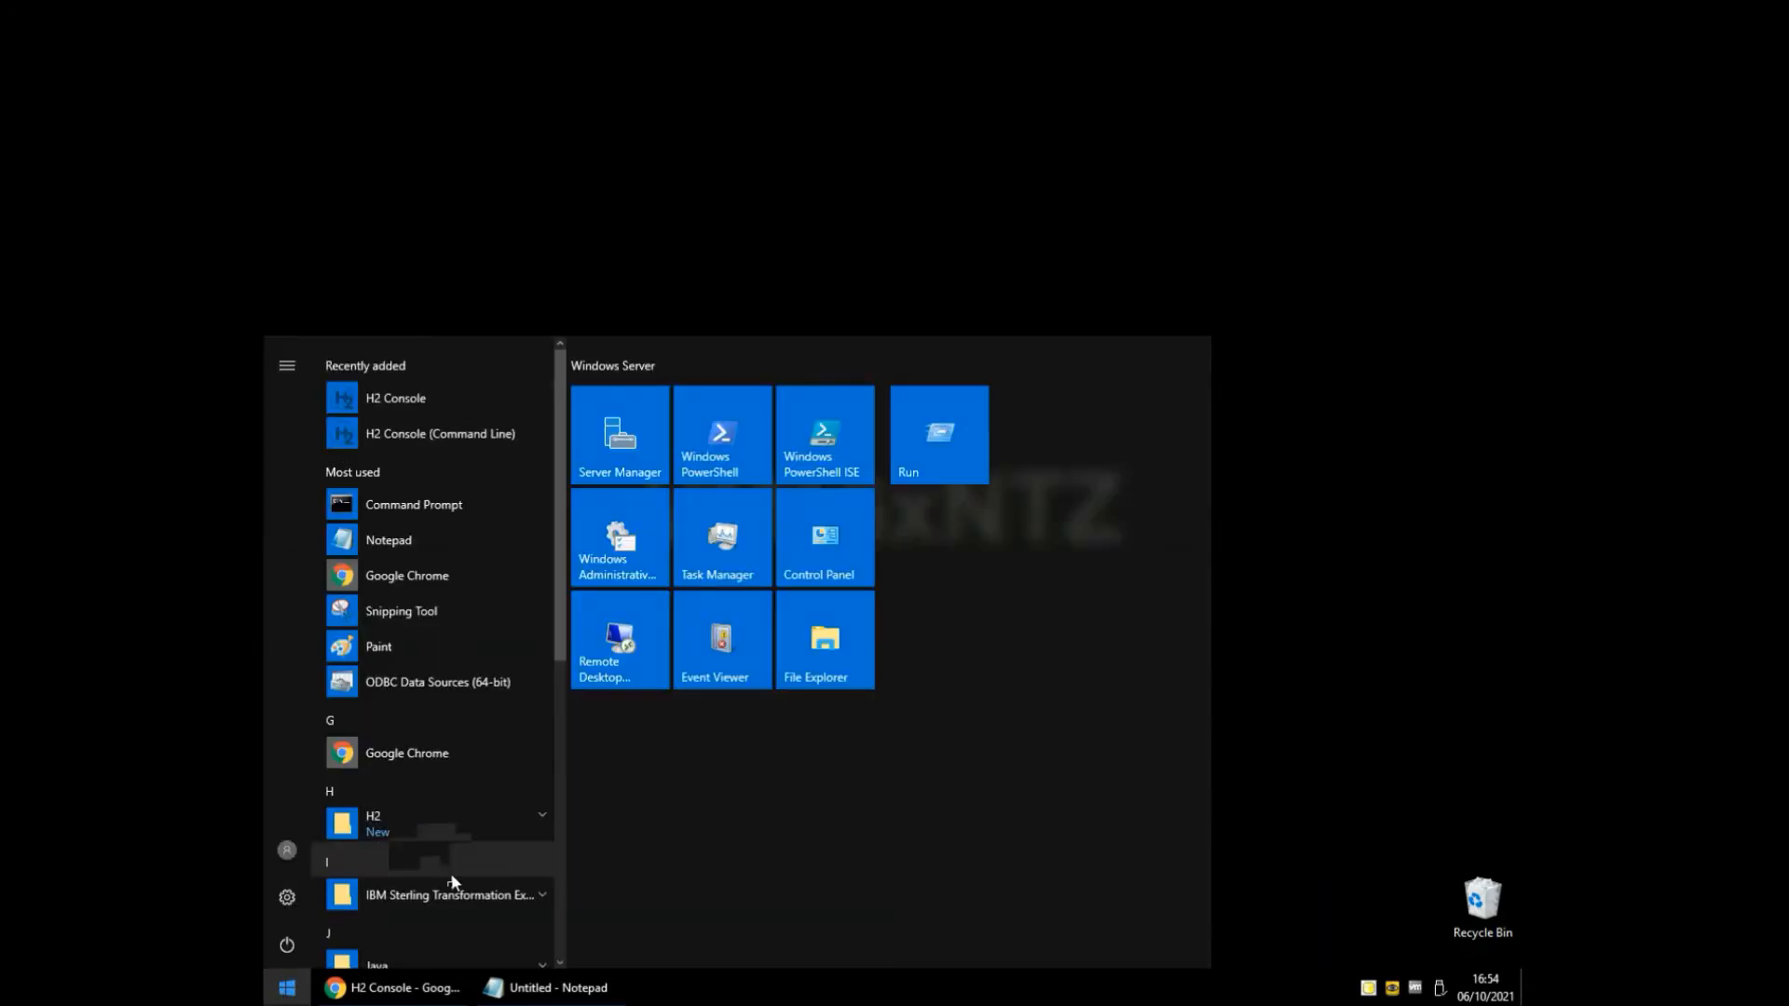
pyautogui.click(445, 896)
pyautogui.scroll(-2, 455, 890)
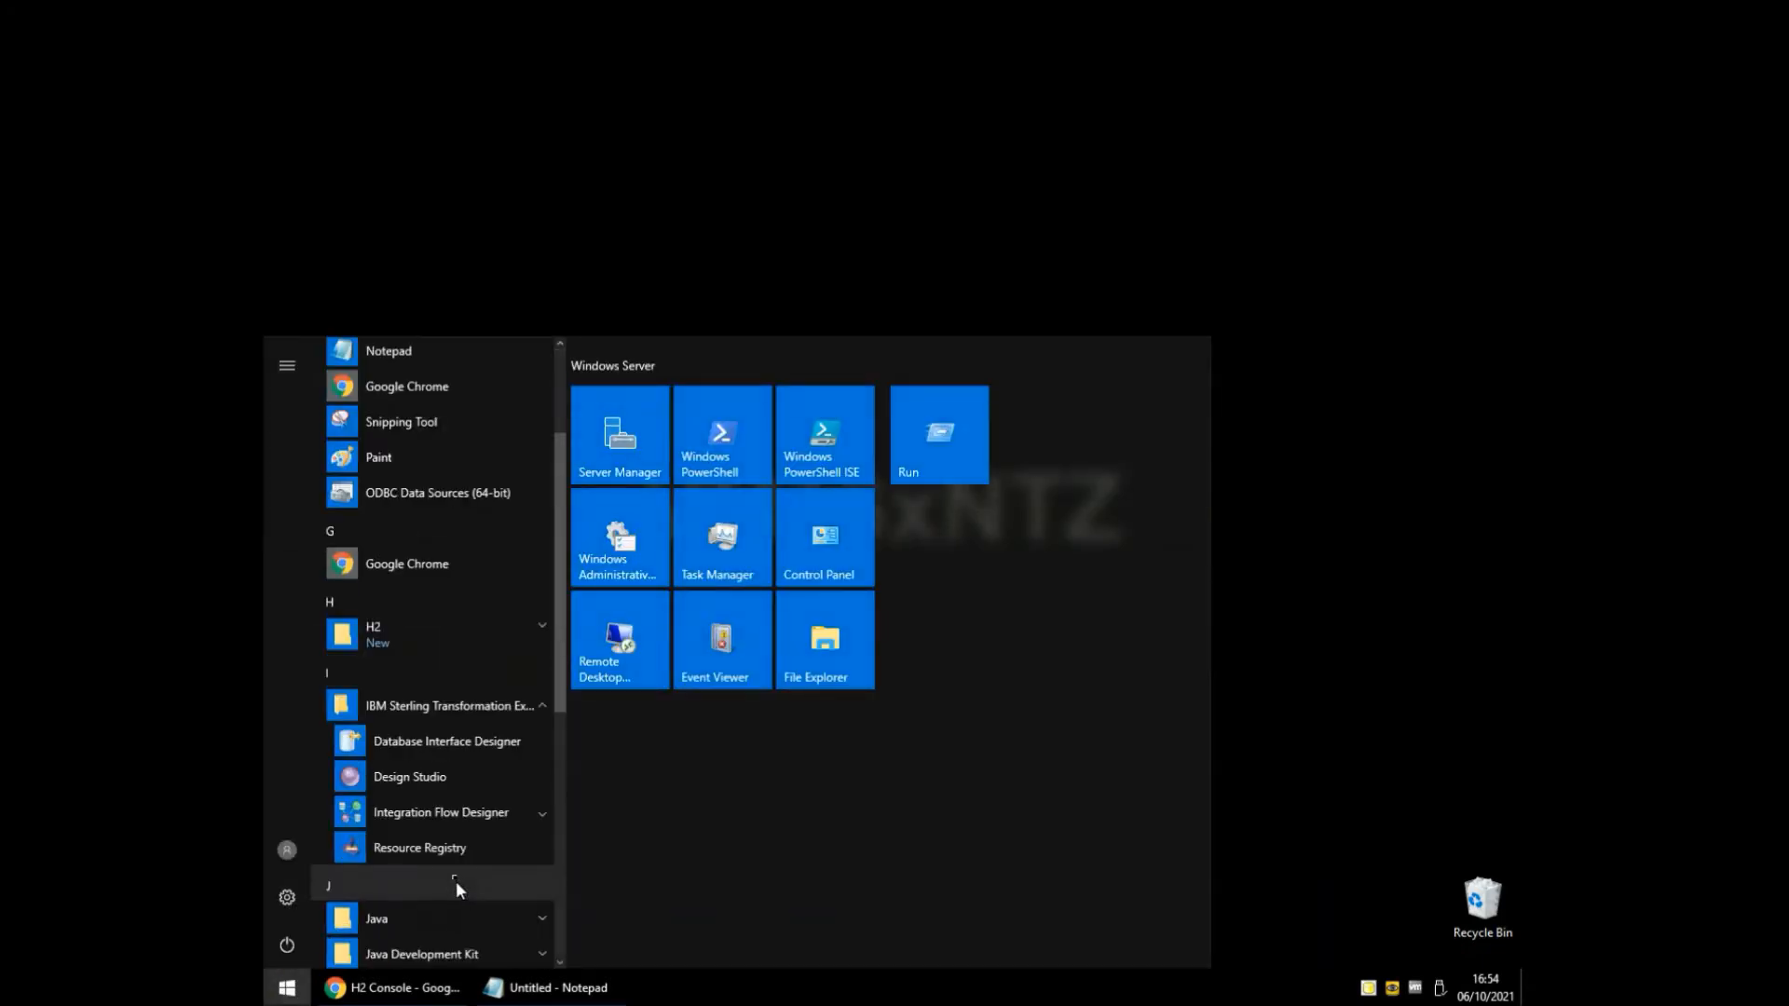
pyautogui.click(410, 777)
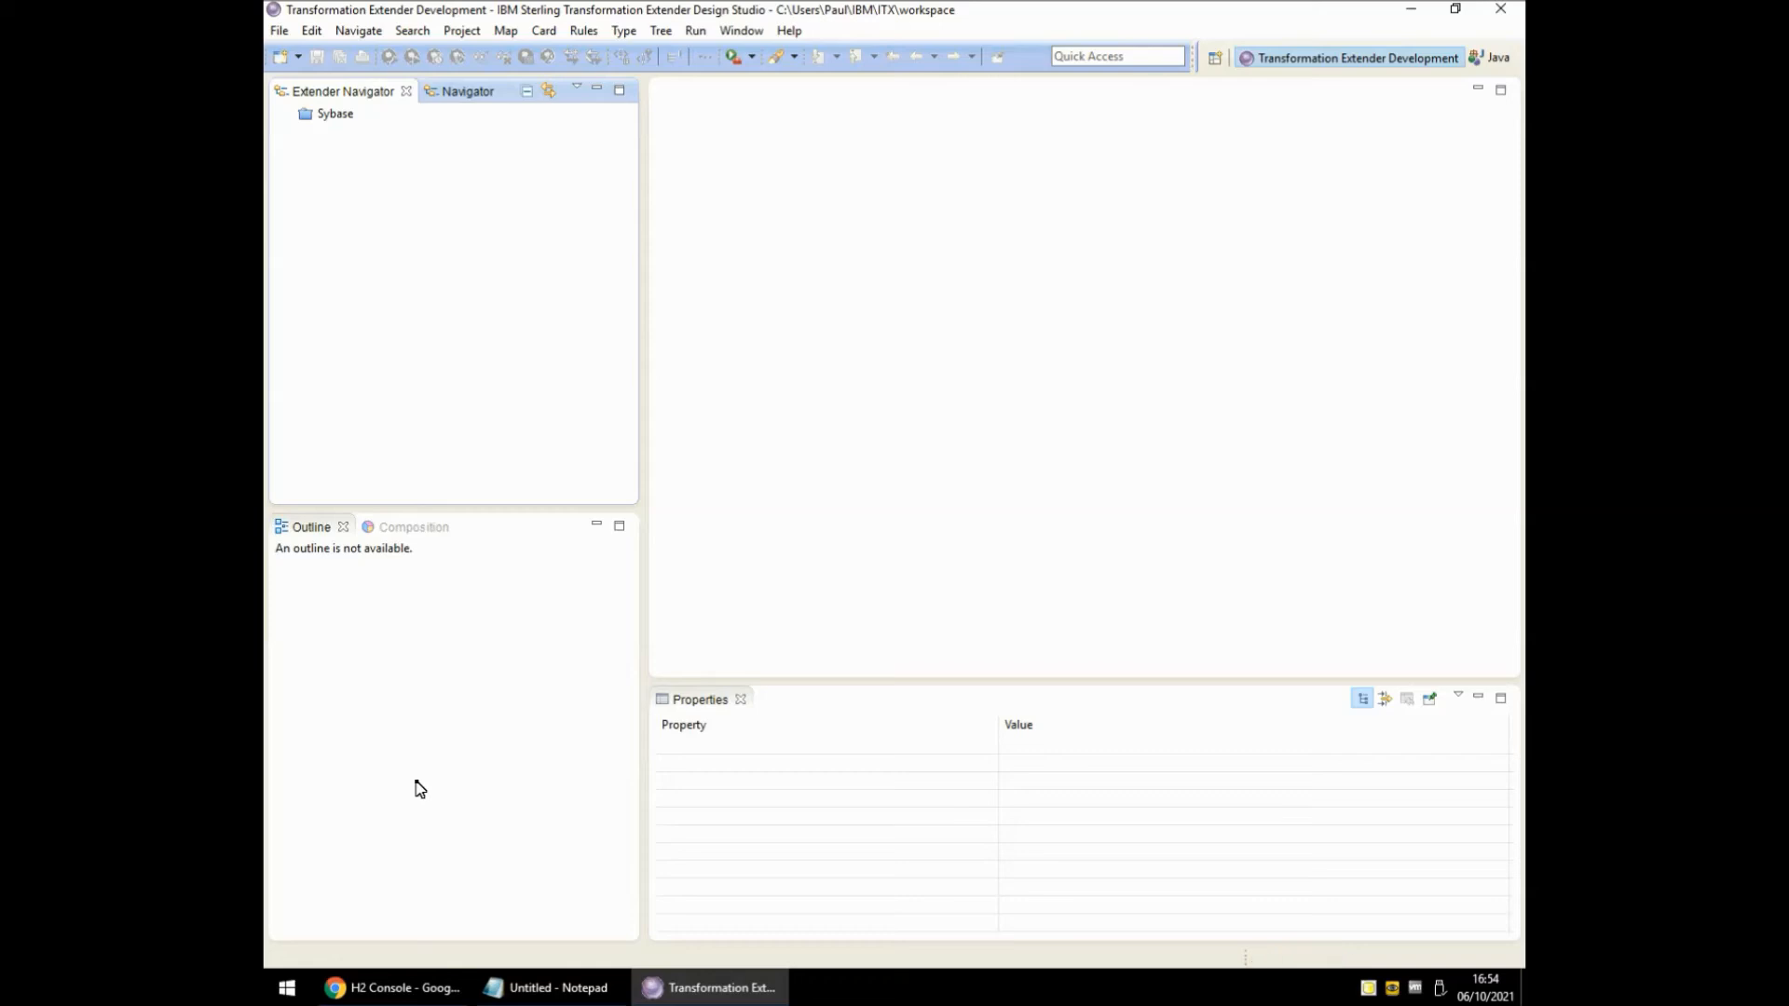
# Create a new Extender project named H2.
pyautogui.rightClick(401, 189)
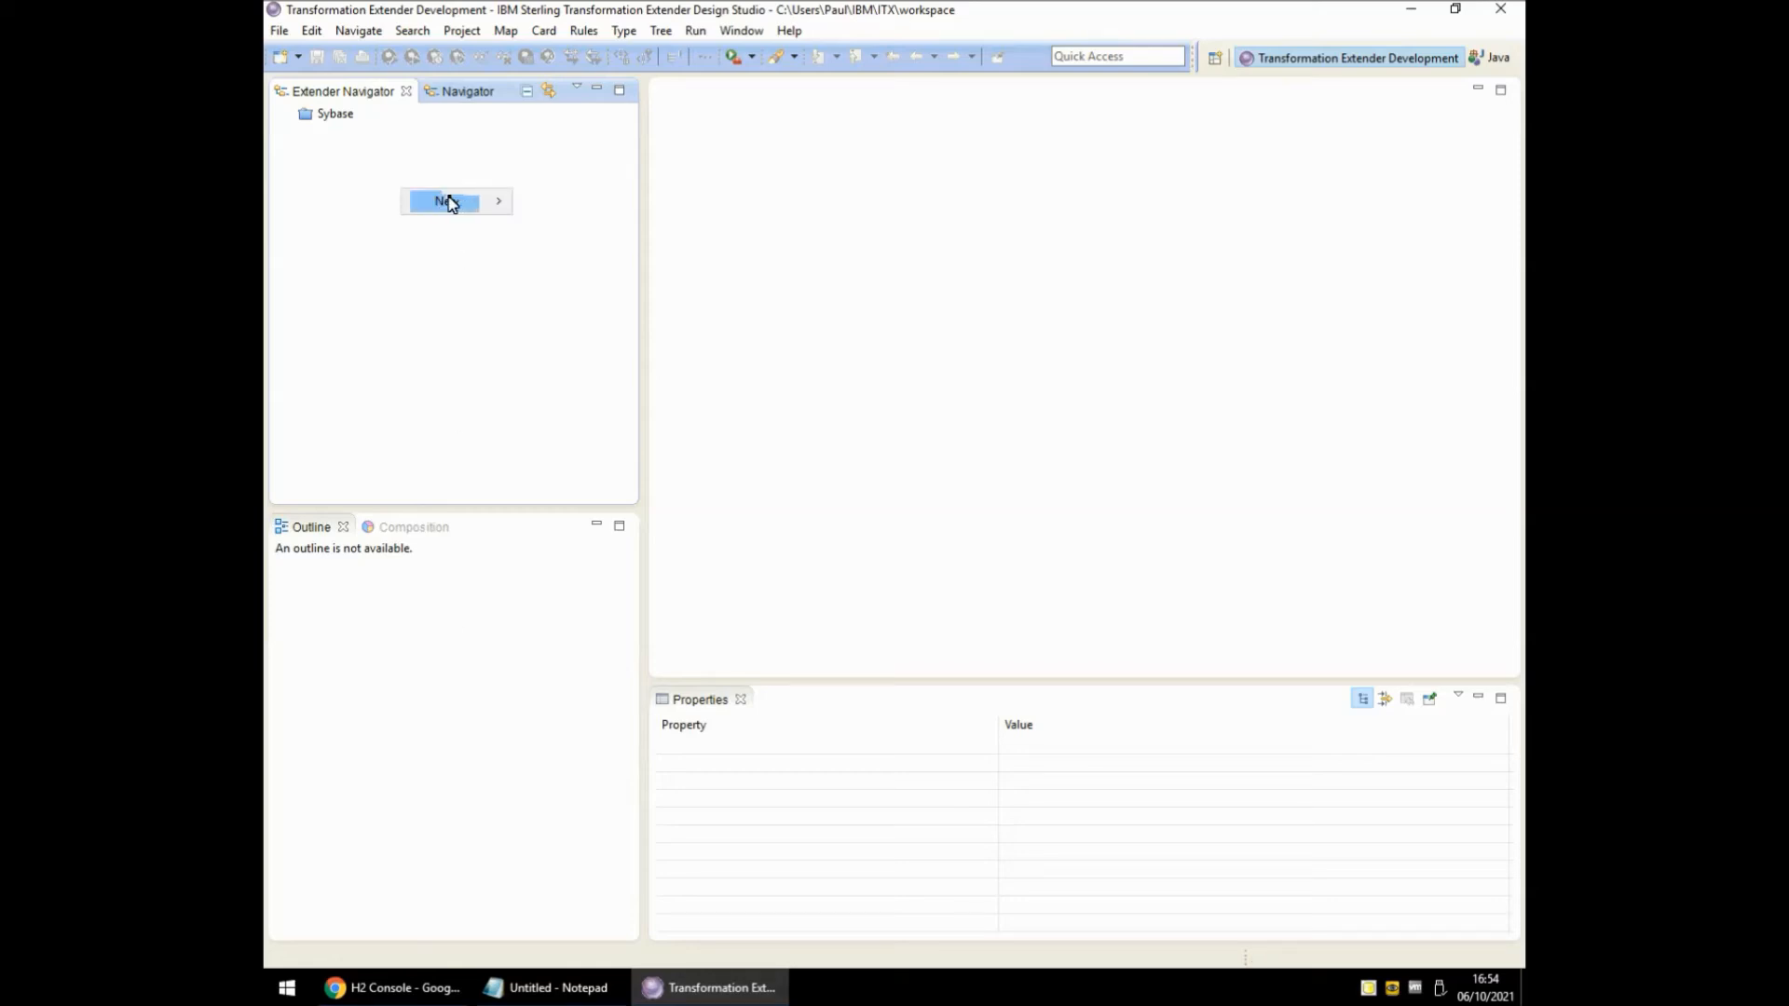
pyautogui.moveTo(447, 201)
pyautogui.click(592, 229)
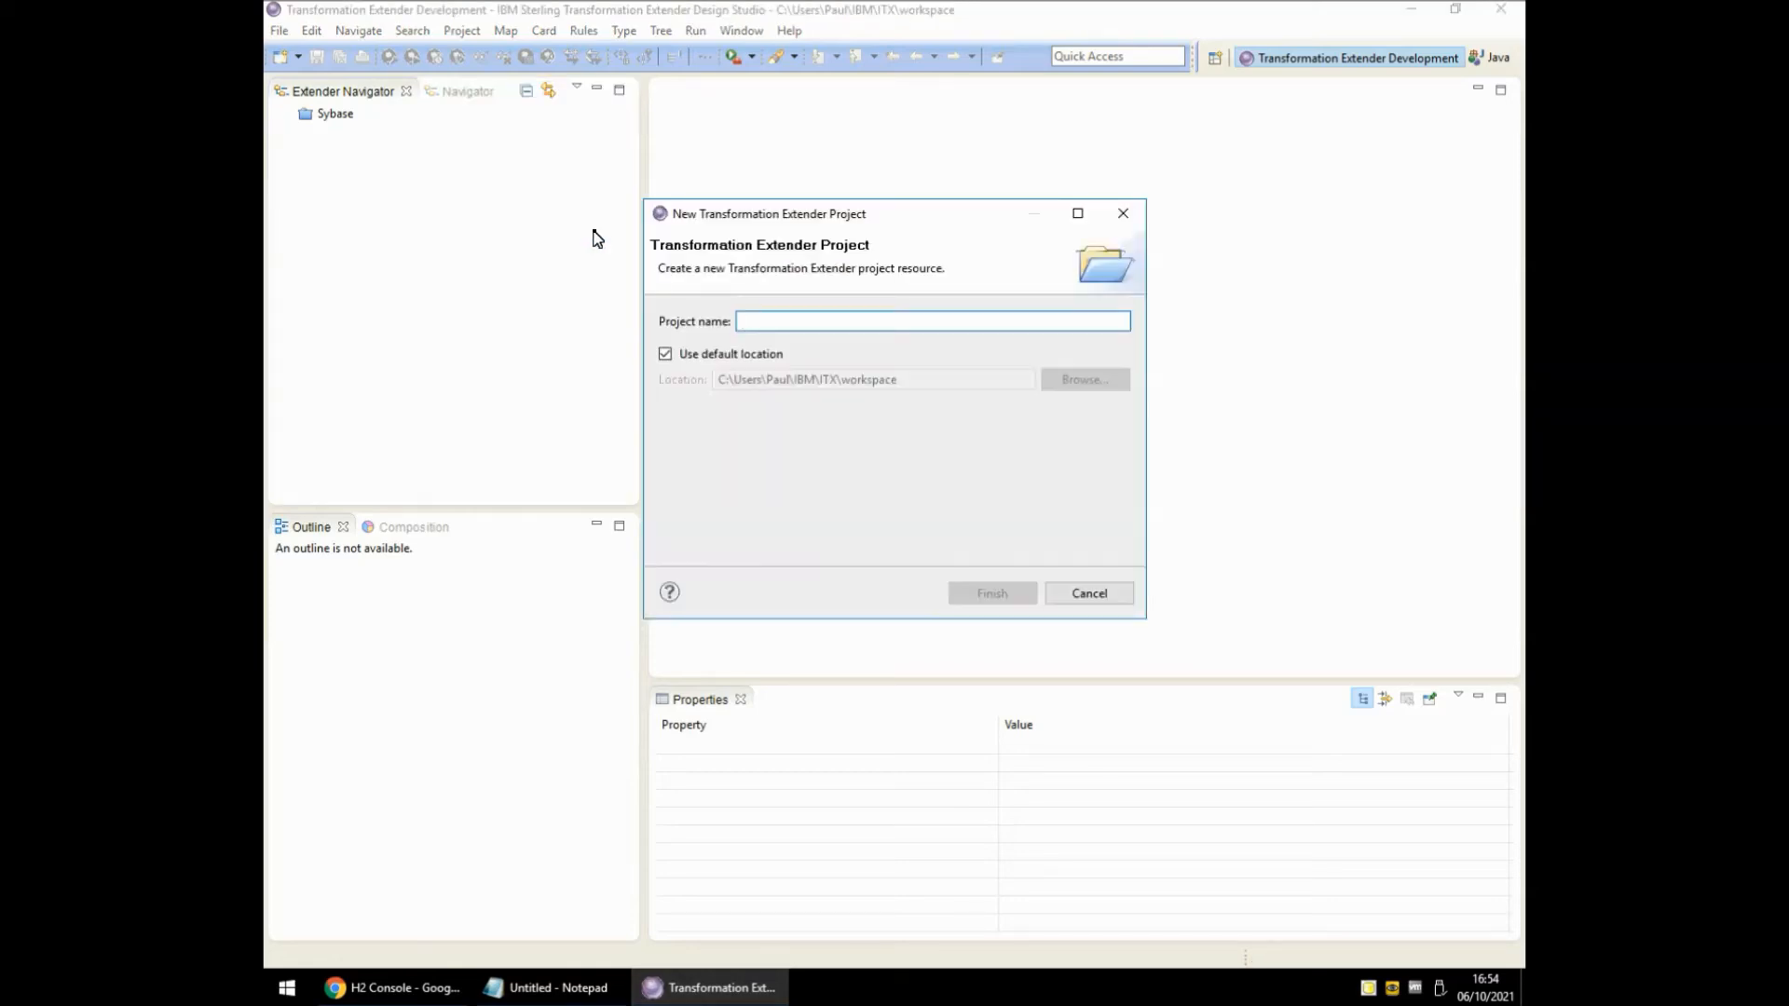
pyautogui.write('H2')
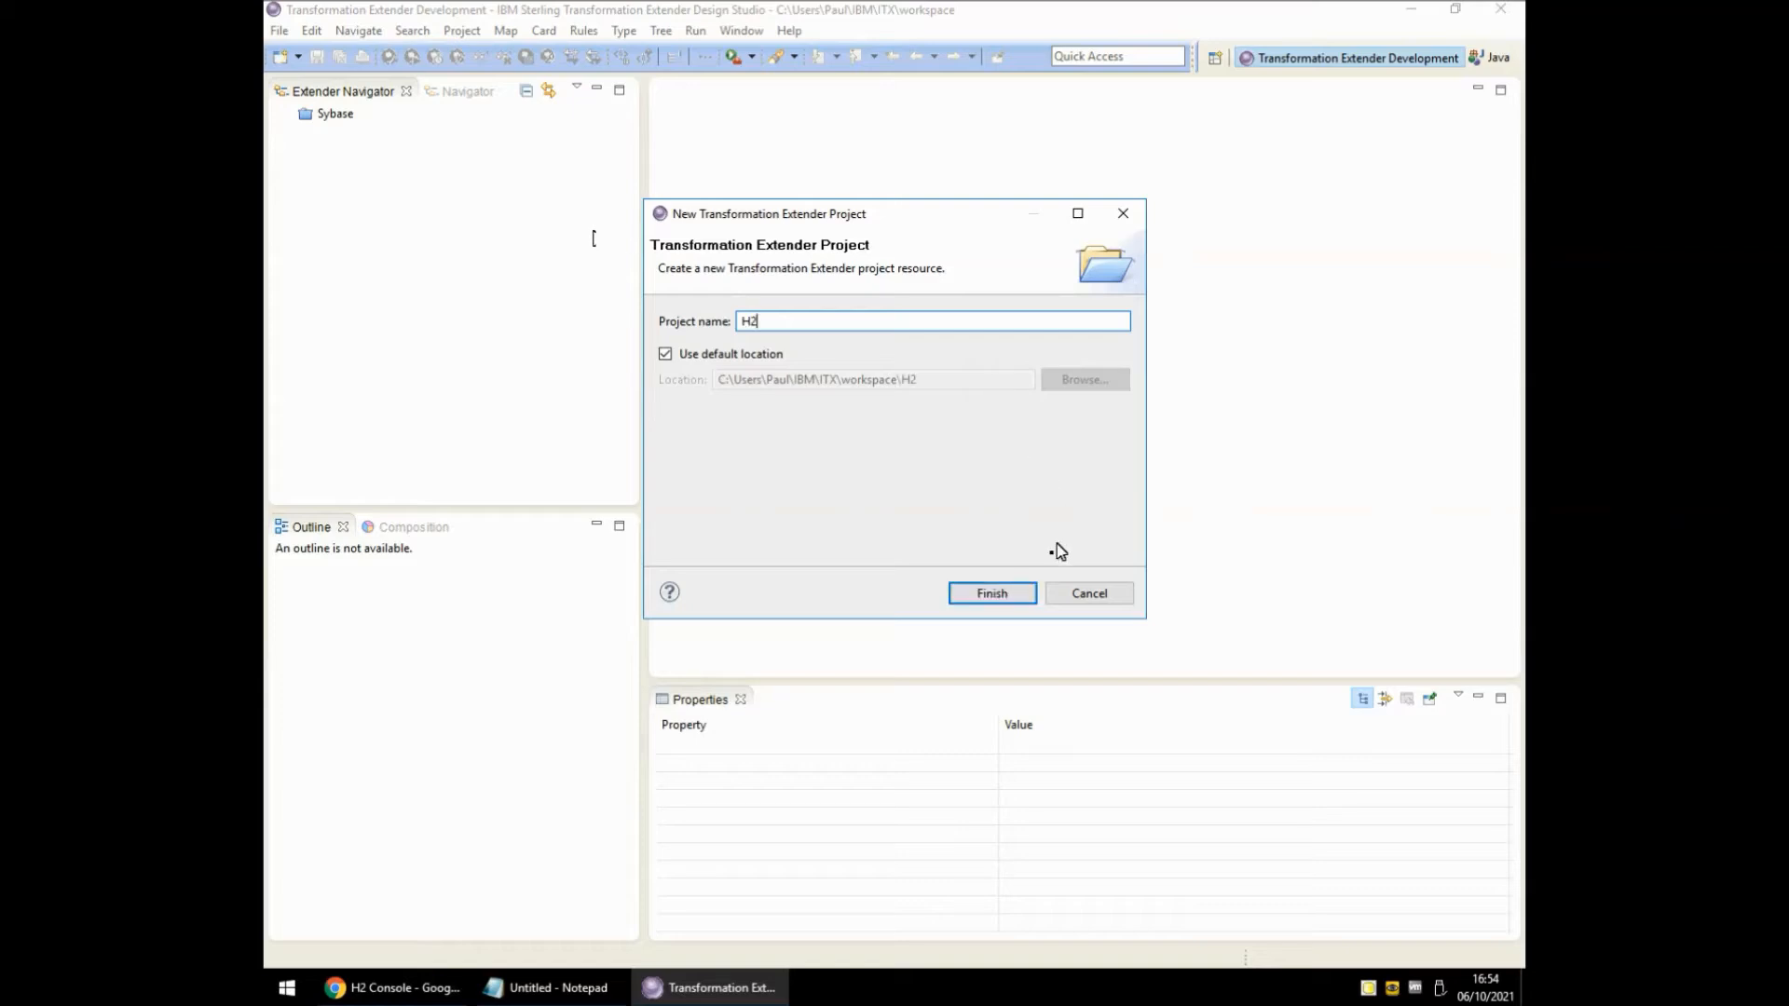
pyautogui.click(1012, 597)
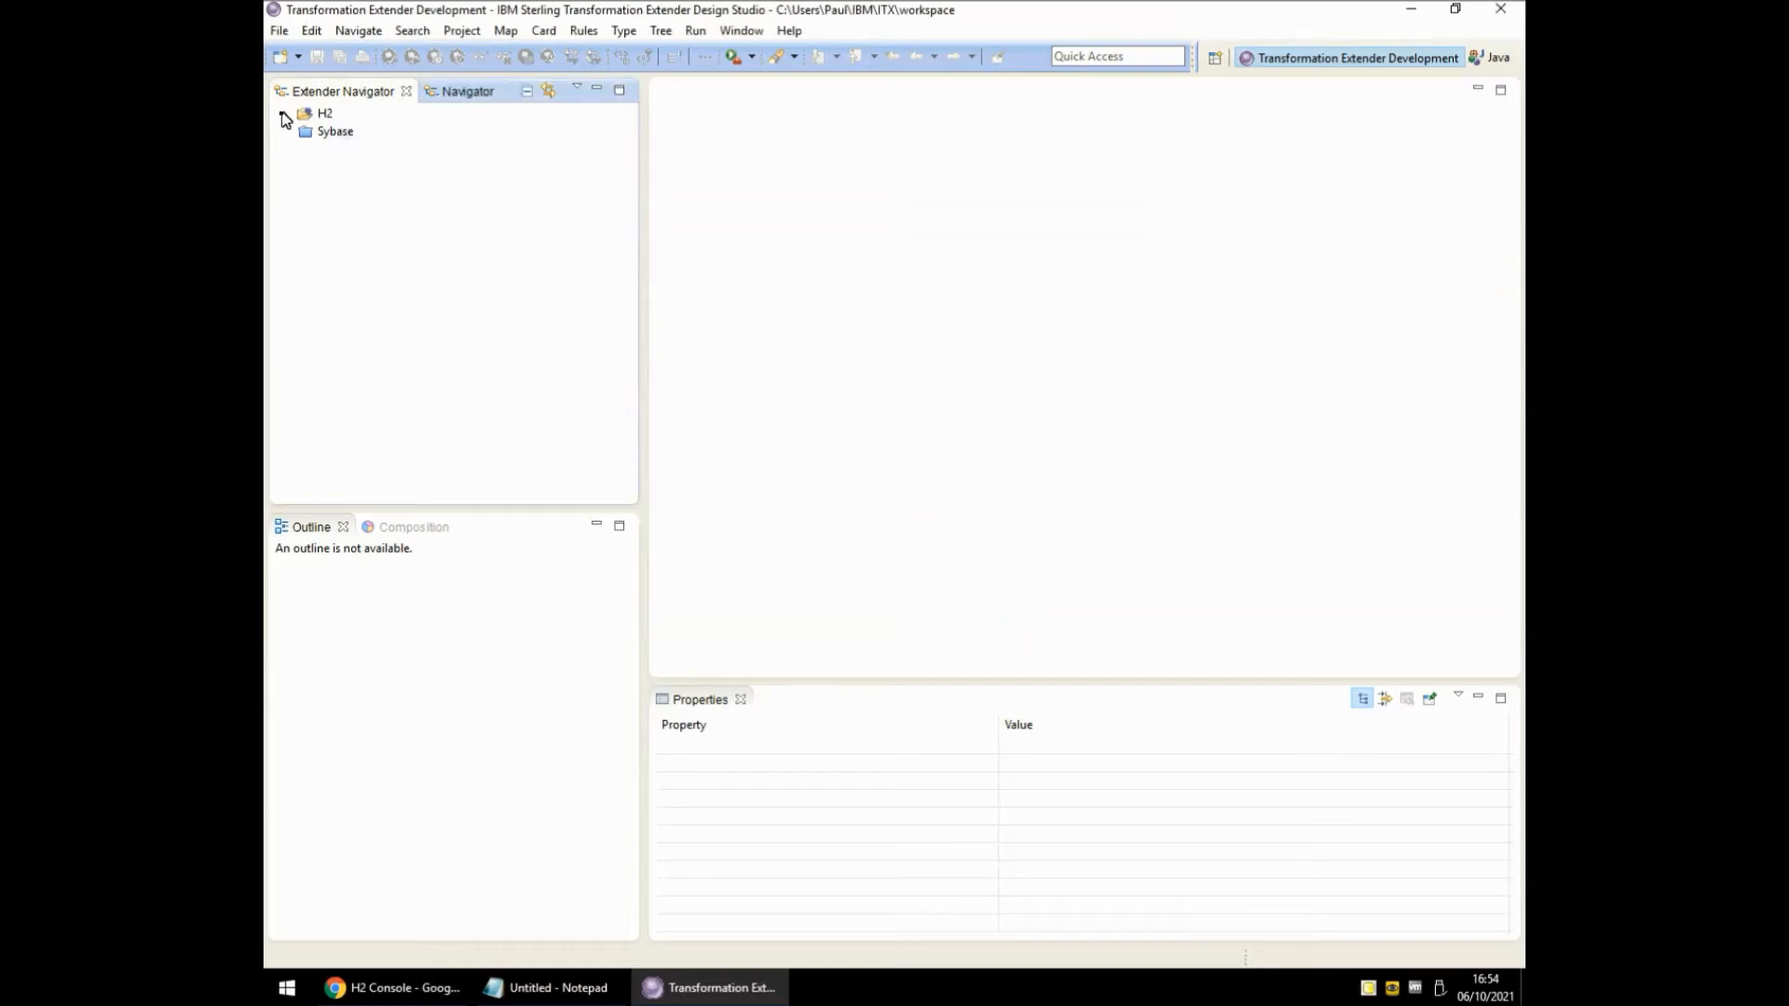
# Create a type tree named Generic in the H2 project.
pyautogui.click(286, 115)
pyautogui.rightClick(363, 363)
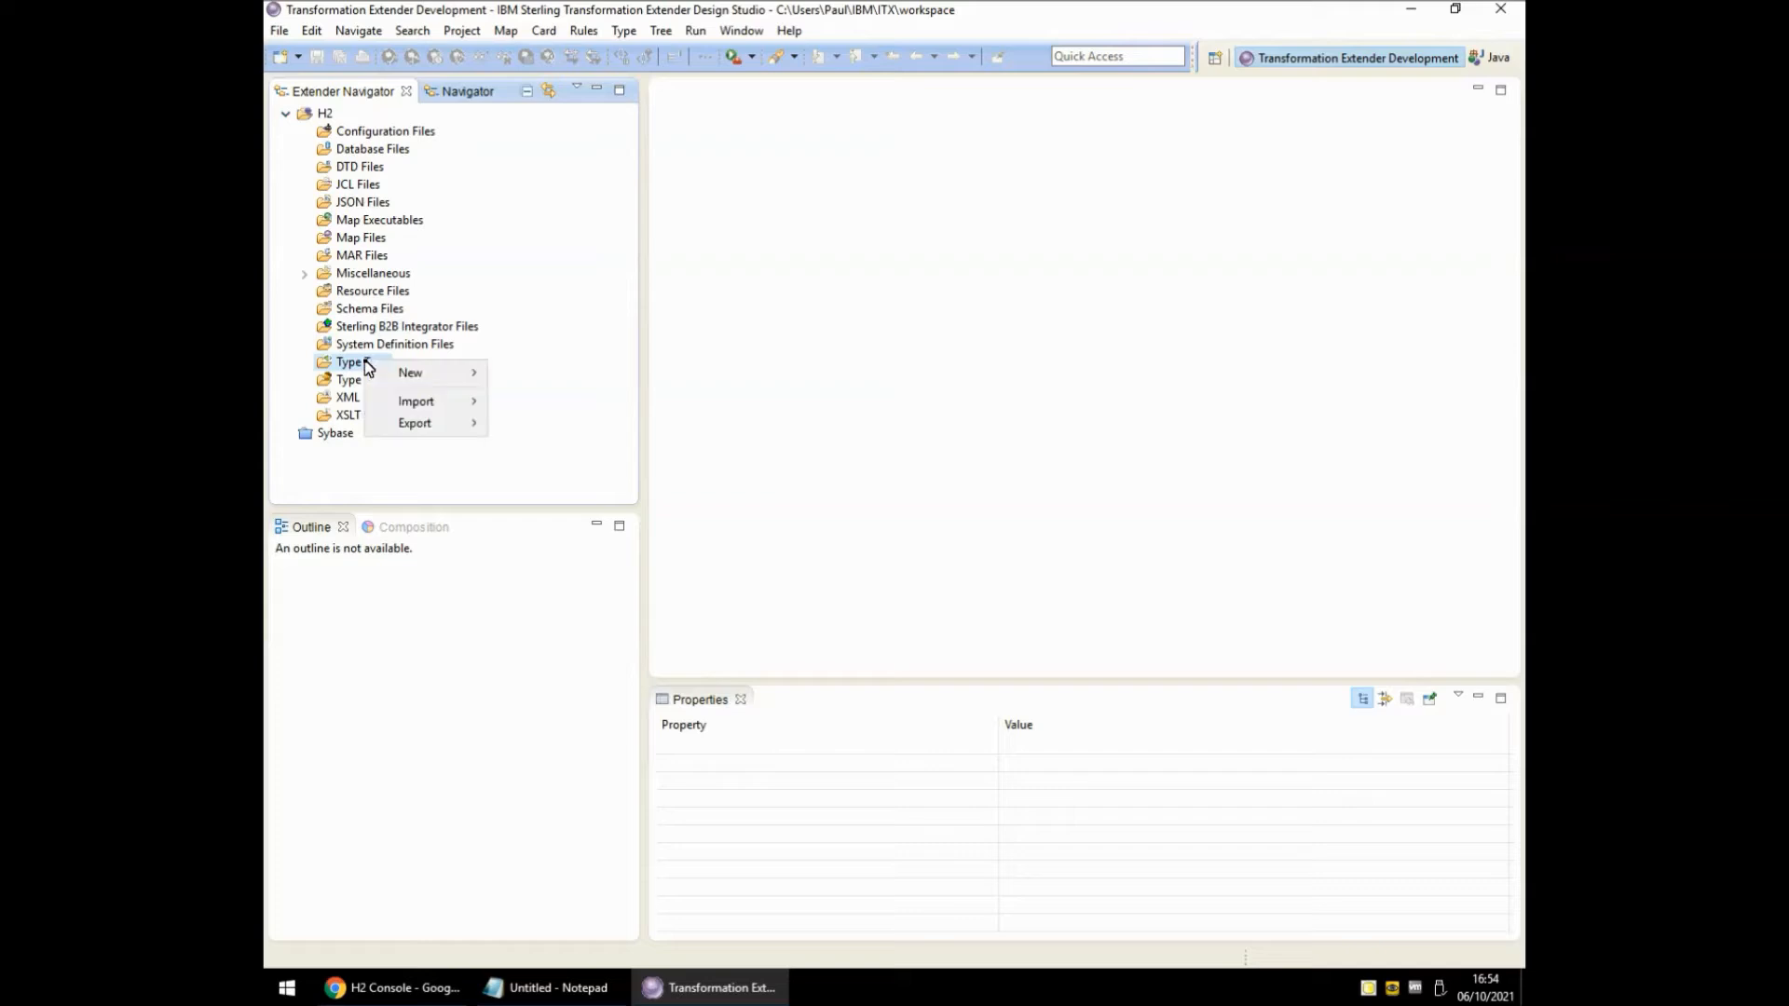
pyautogui.moveTo(415, 377)
pyautogui.click(552, 417)
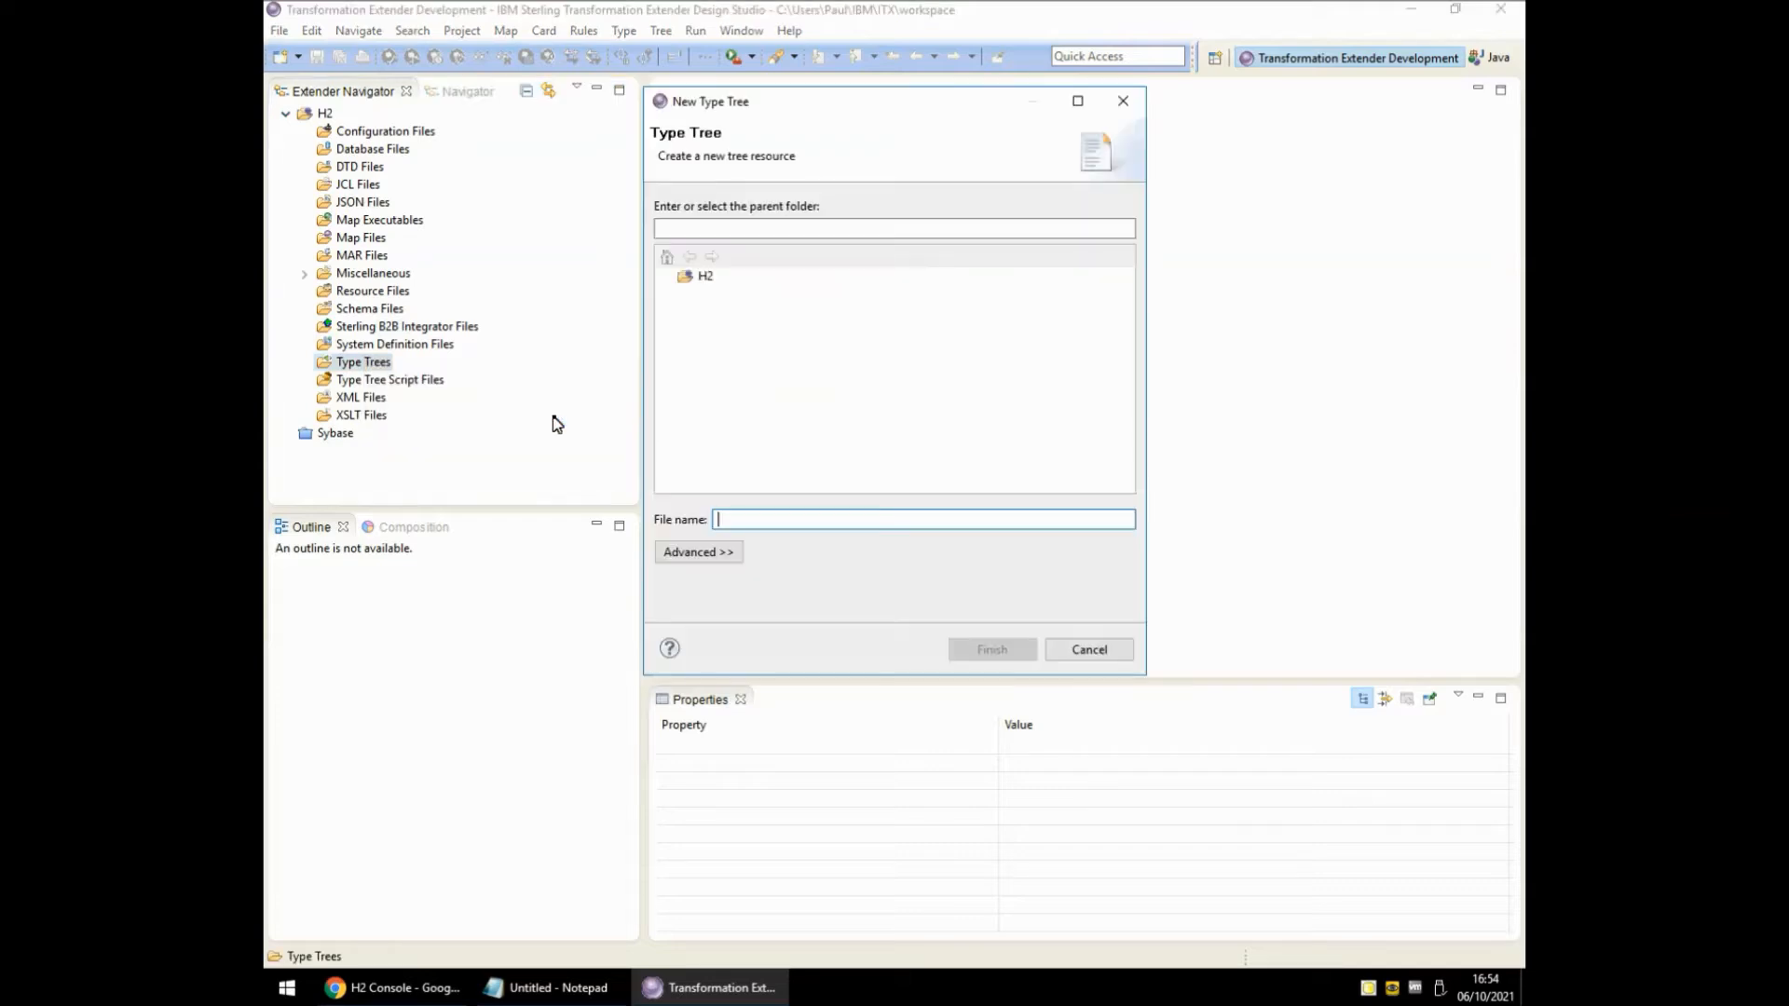
pyautogui.write('Generic')
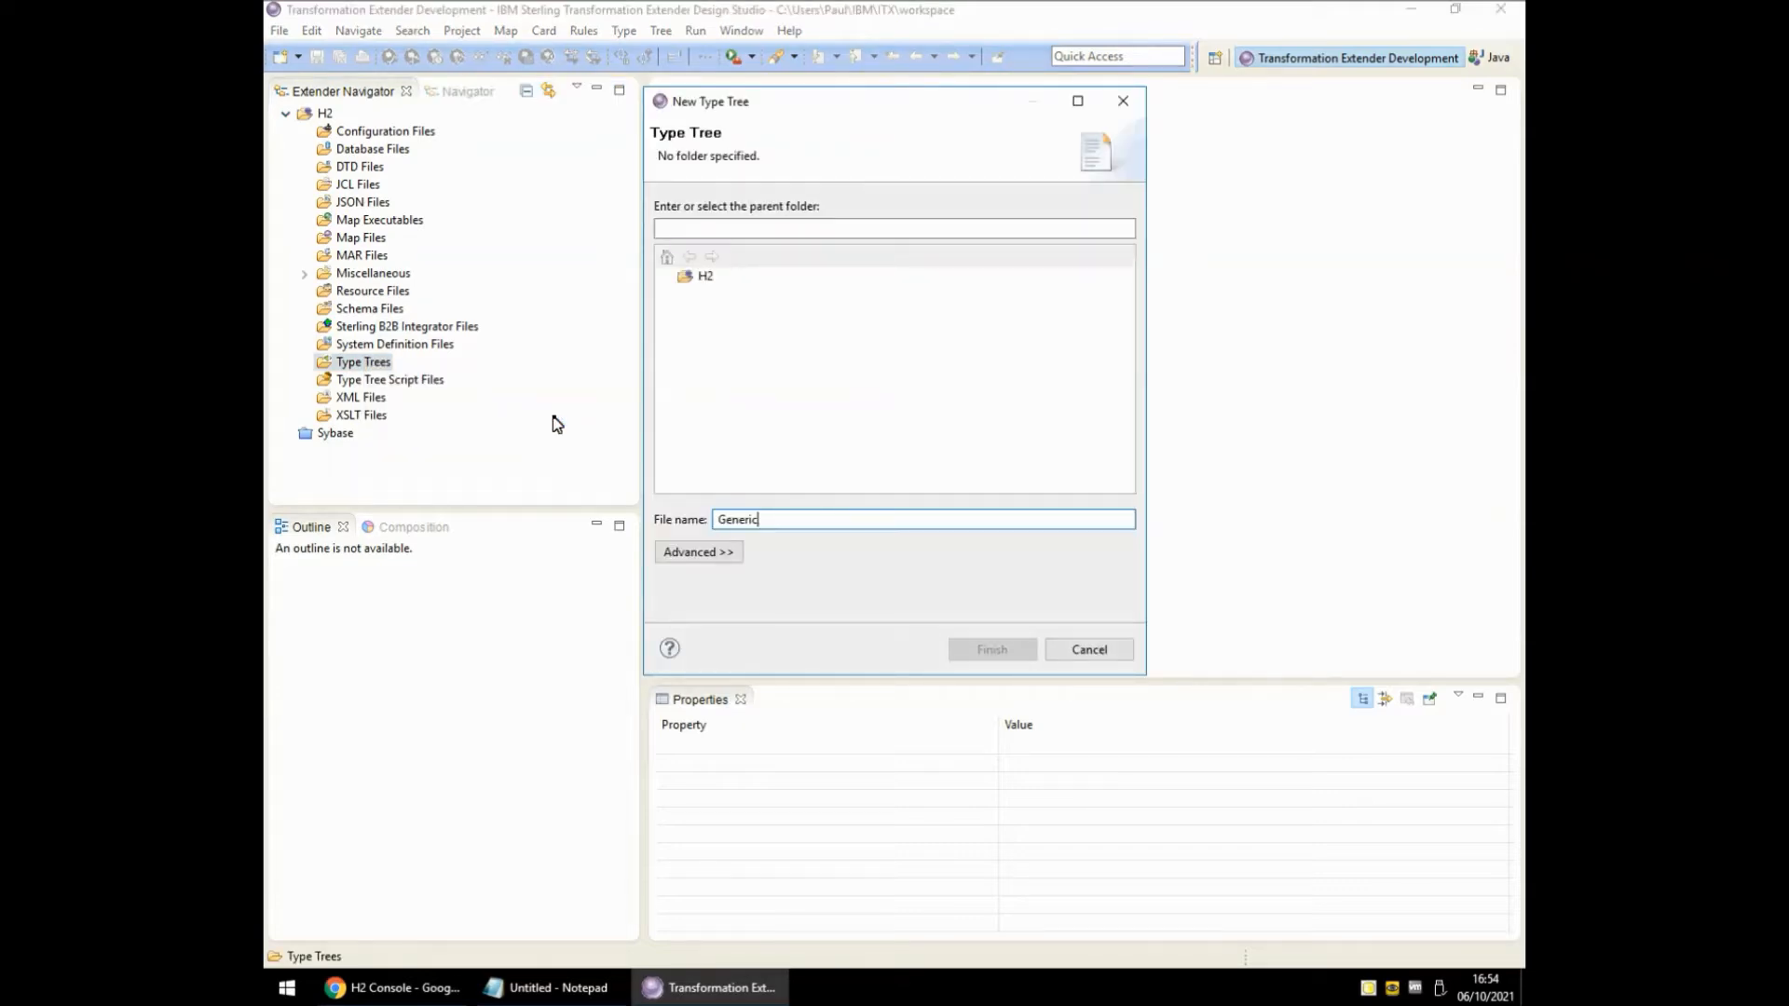
pyautogui.click(706, 276)
pyautogui.click(992, 649)
pyautogui.rightClick(708, 115)
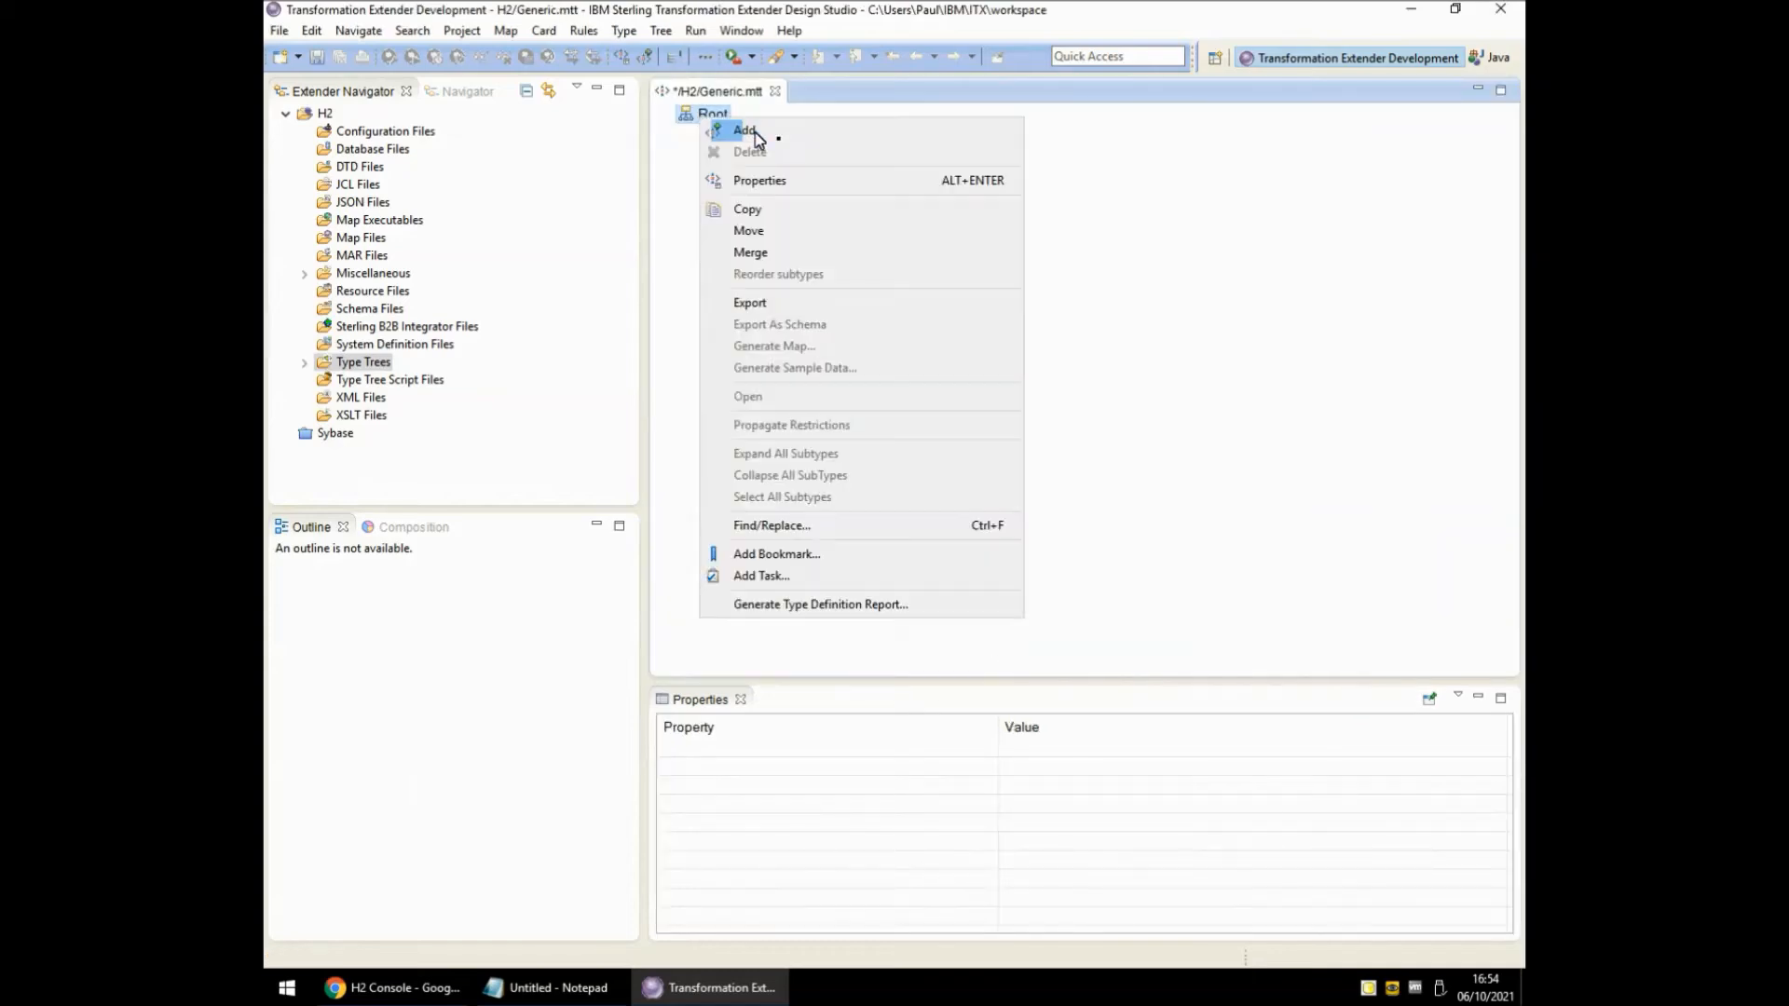
# Add a TextItem type under Root and set its class to Item.
pyautogui.click(786, 138)
pyautogui.press('Return')
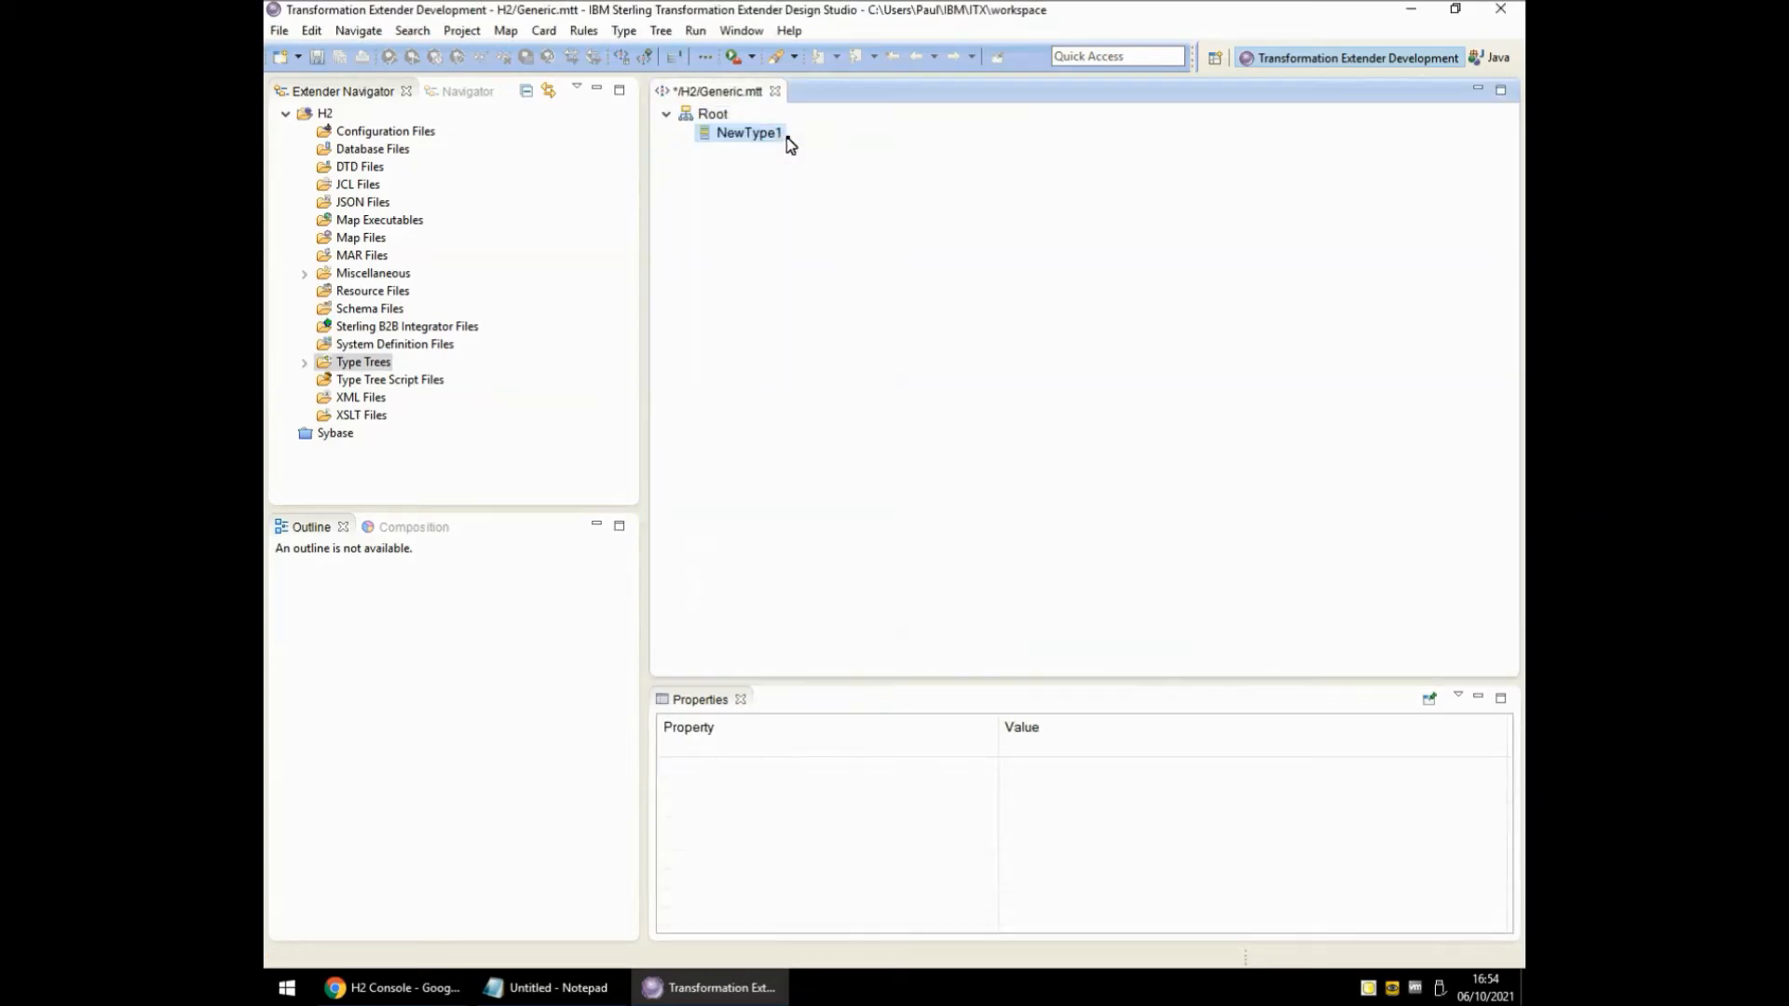
pyautogui.write('TextItem')
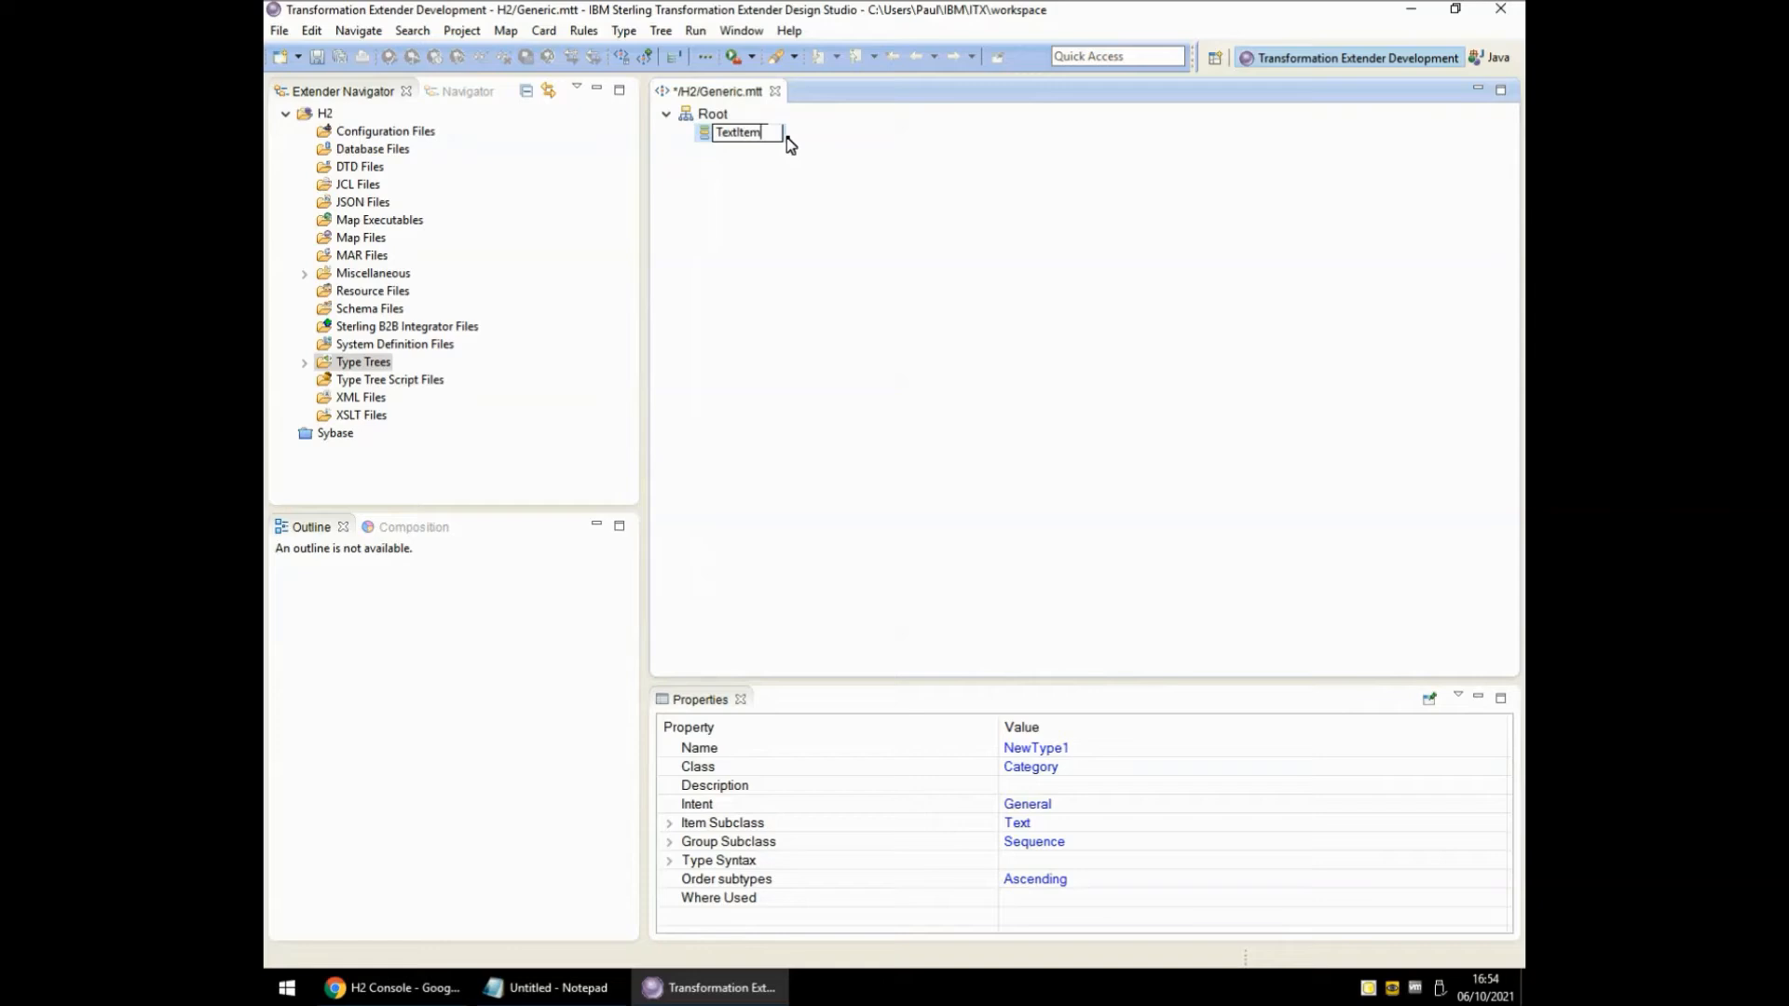
pyautogui.press('Return')
pyautogui.click(1054, 769)
pyautogui.click(1056, 776)
pyautogui.click(1020, 820)
pyautogui.click(726, 136)
# Analyze the Generic type tree's structure and logic, save it, and close Generic.mtt.
pyautogui.click(660, 32)
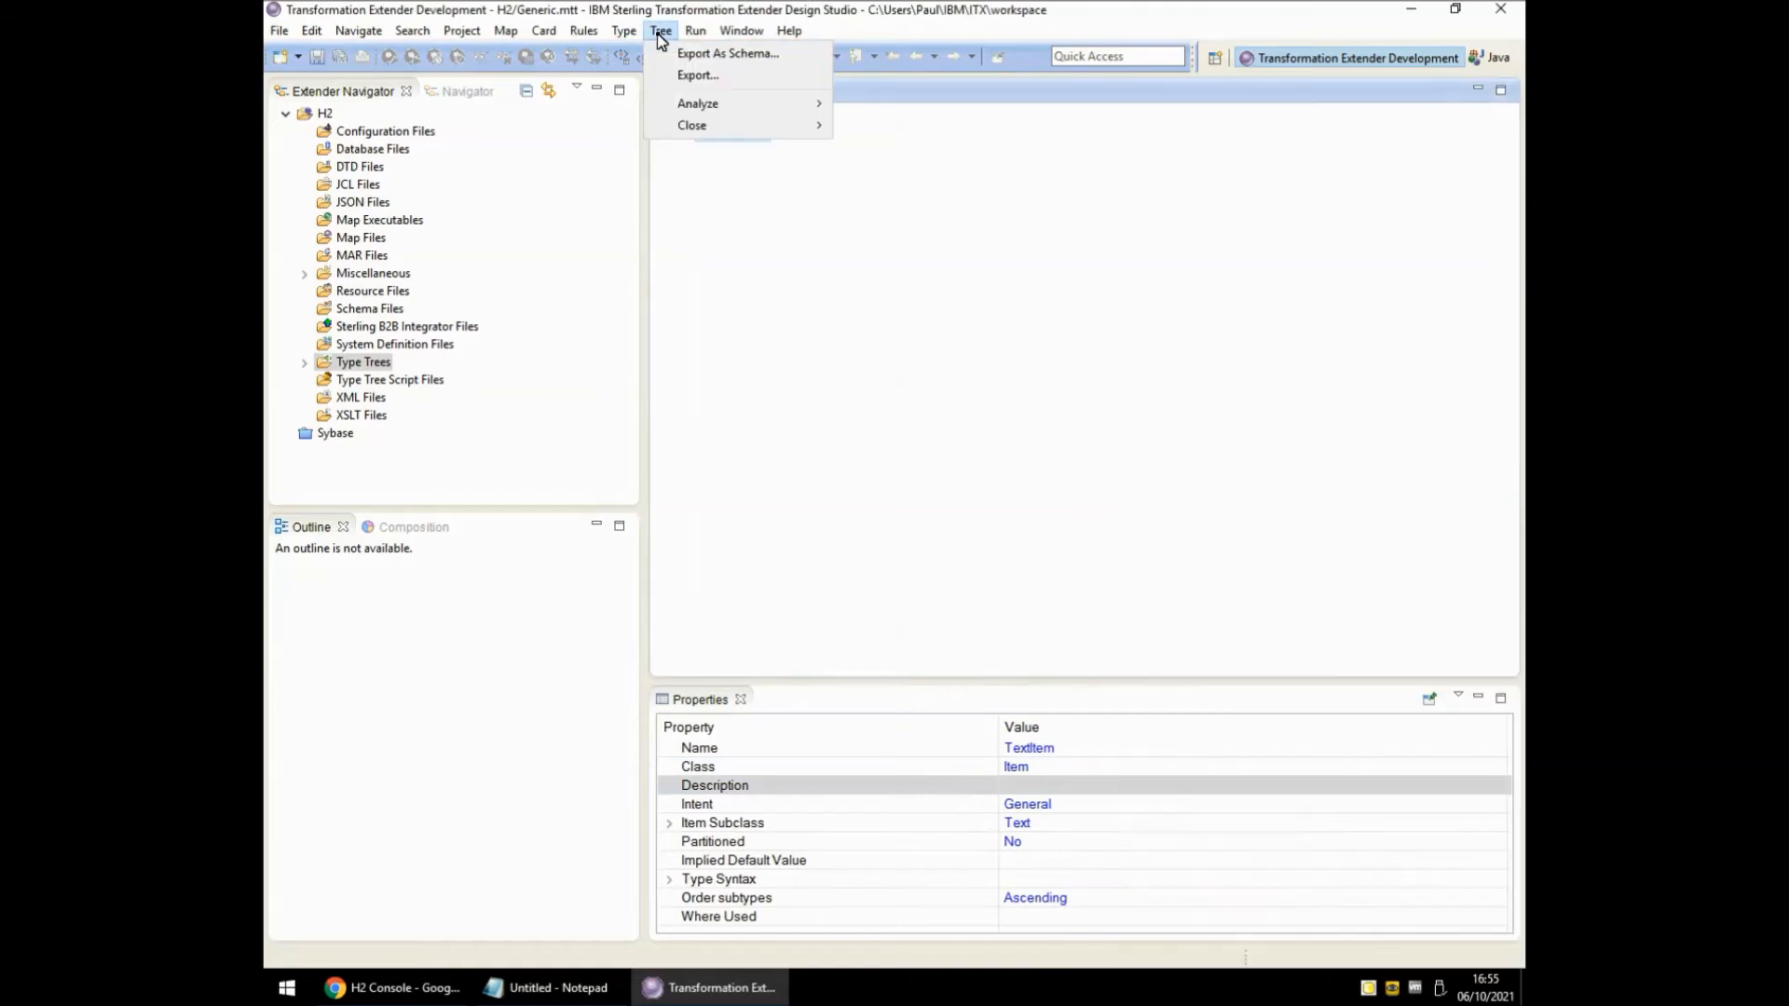
pyautogui.moveTo(708, 103)
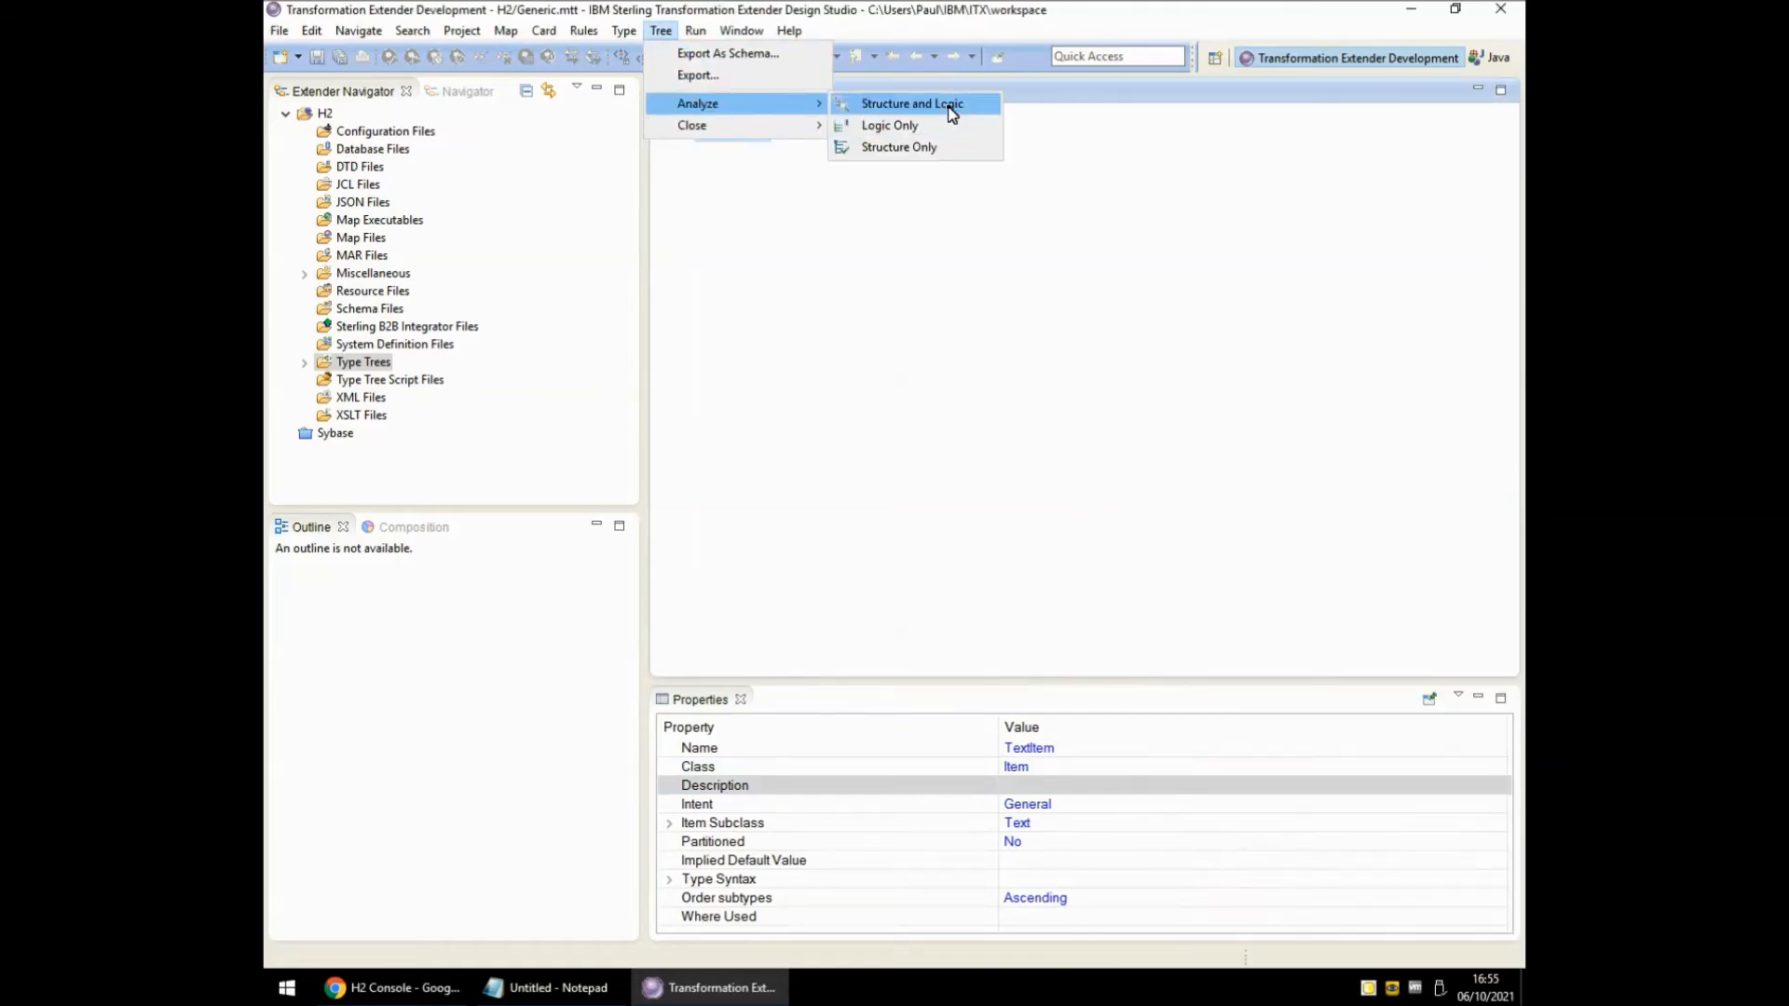
pyautogui.click(946, 105)
pyautogui.click(751, 136)
pyautogui.hotkey('ctrl', 's')
pyautogui.click(777, 92)
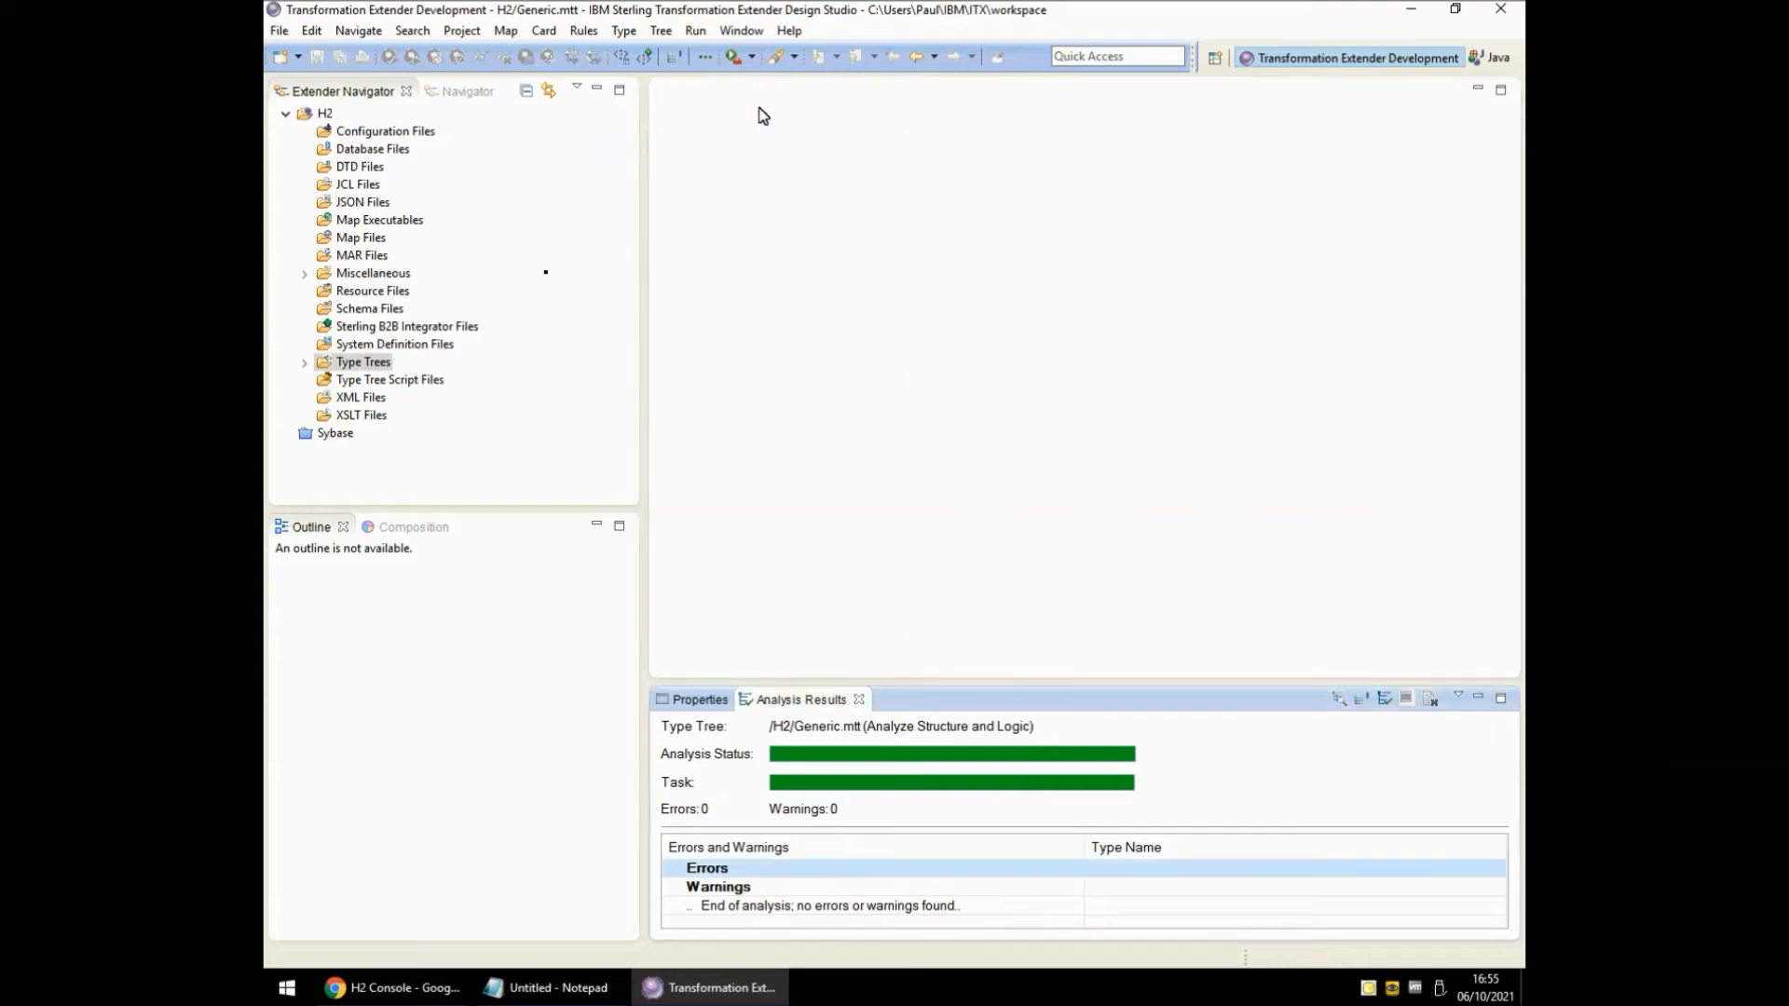
pyautogui.rightClick(373, 240)
# Create map source Test.mms in the H2 folder and add a map named Test1.
pyautogui.moveTo(438, 248)
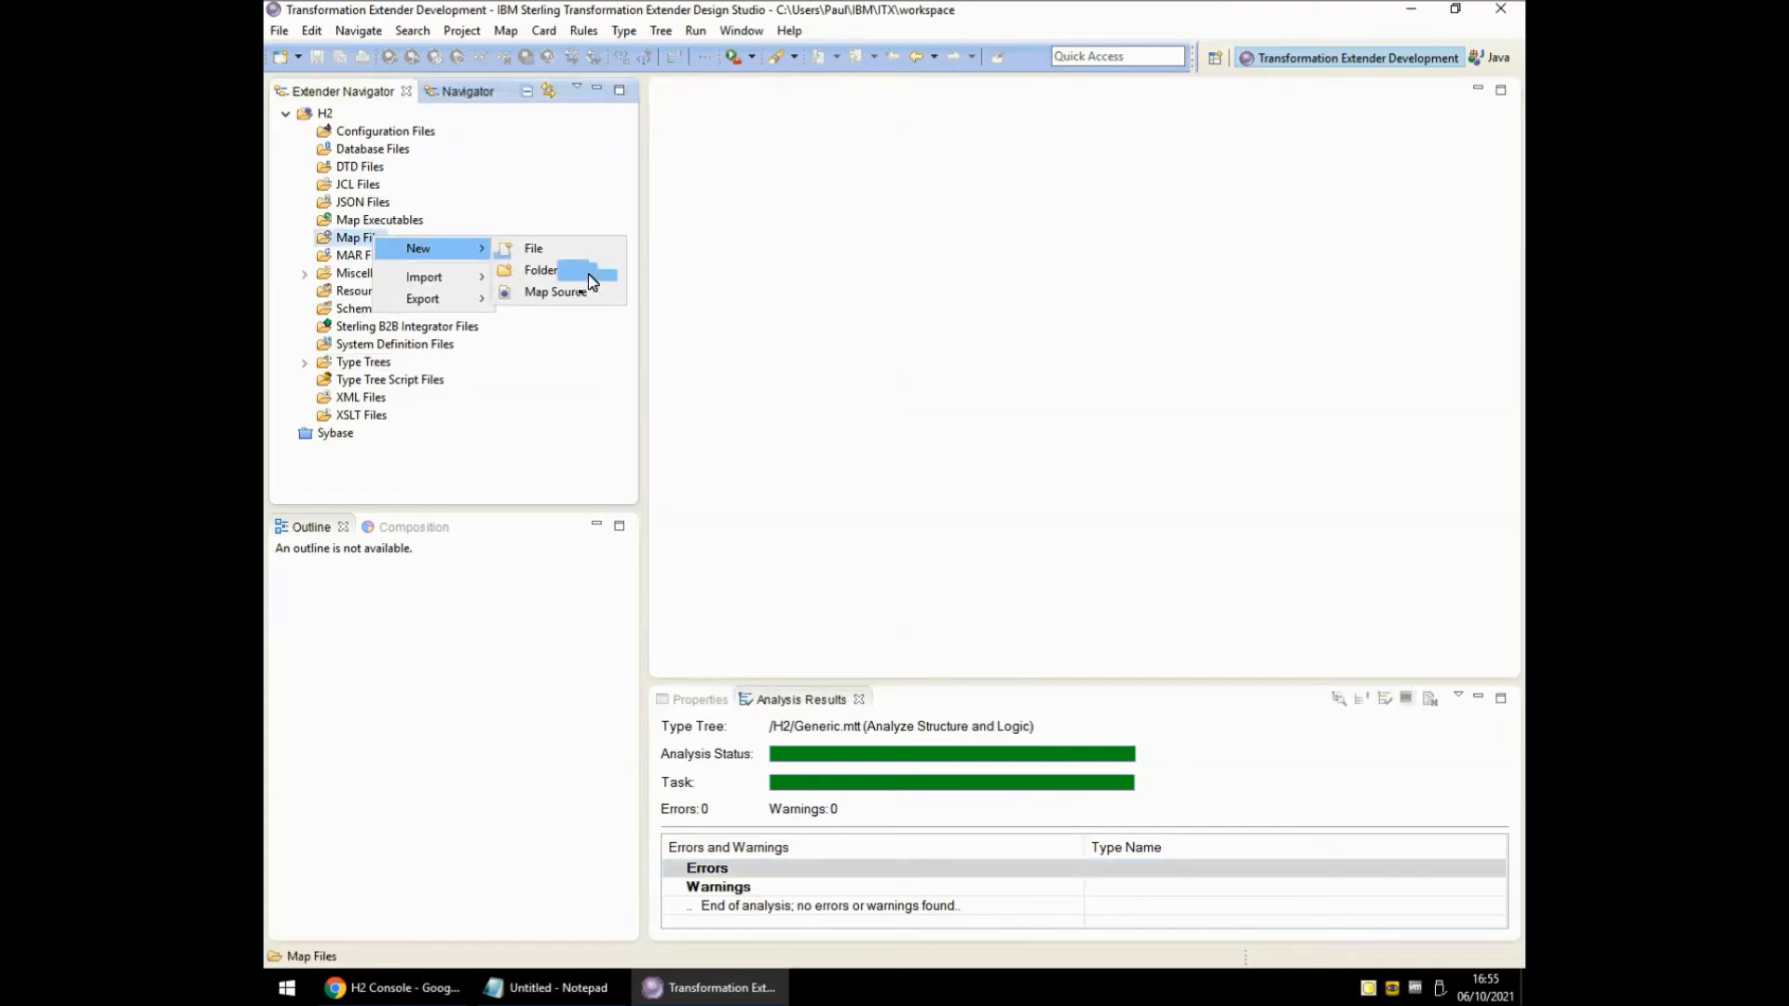
pyautogui.click(571, 293)
pyautogui.write('Test.mms')
pyautogui.click(700, 277)
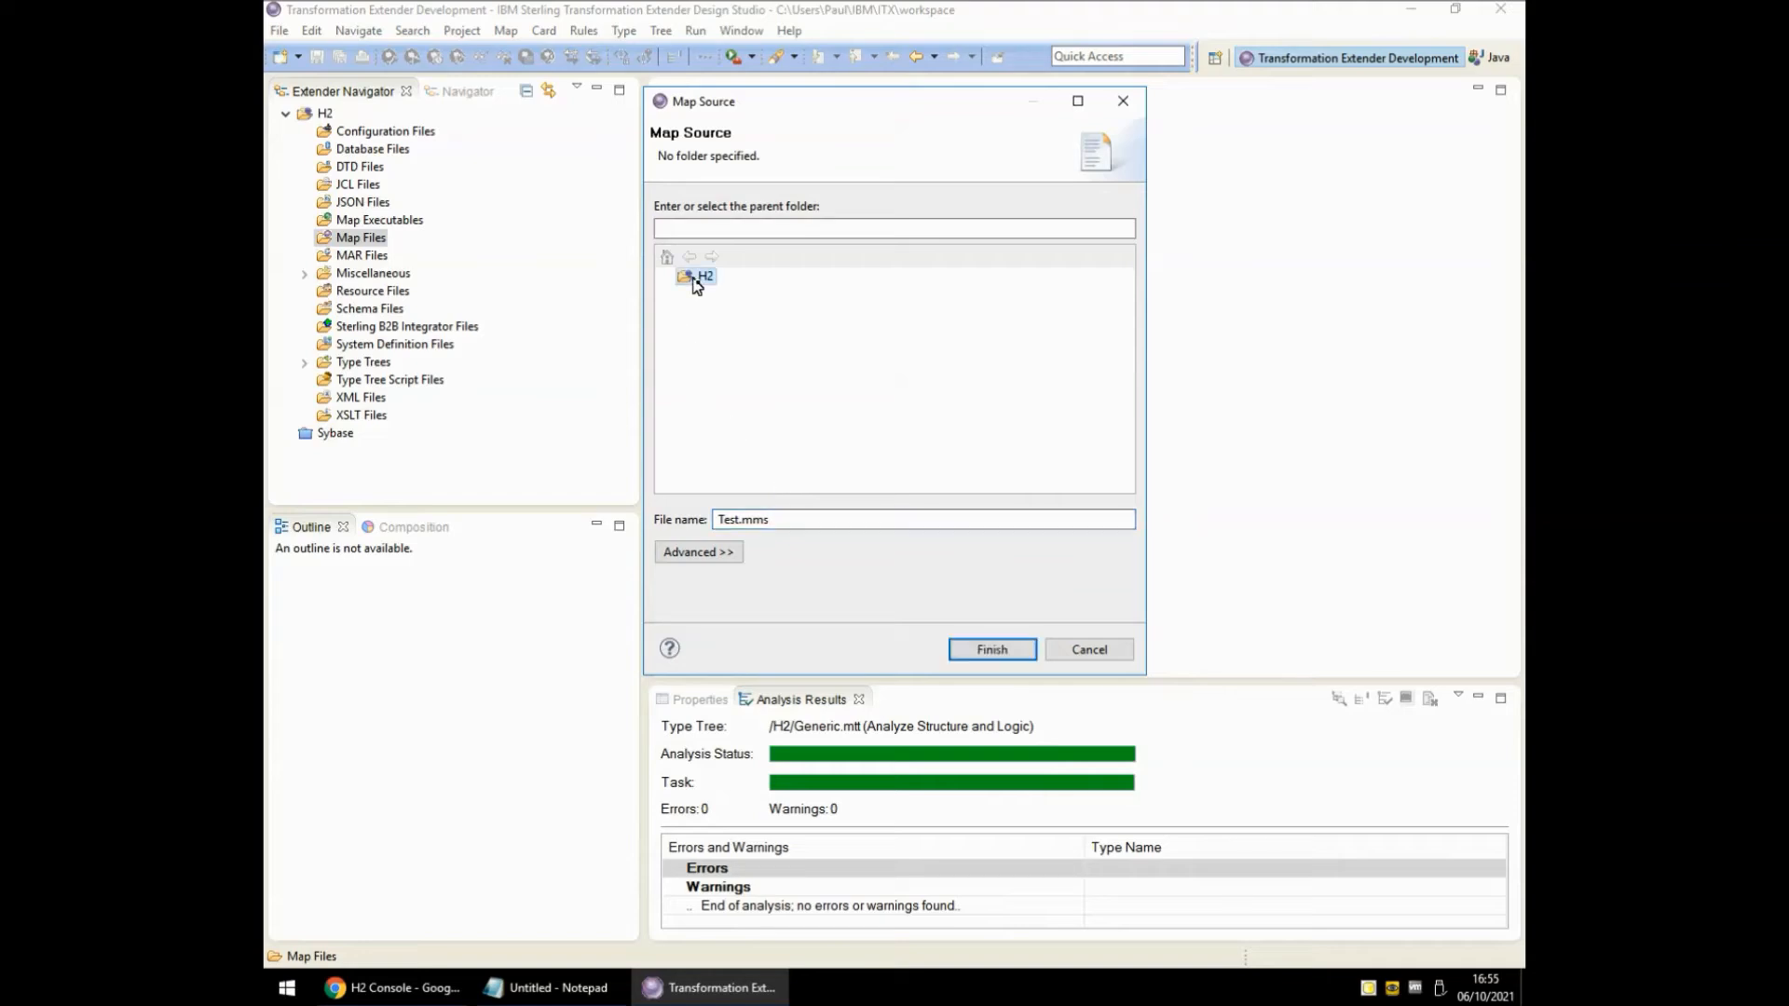
pyautogui.click(997, 649)
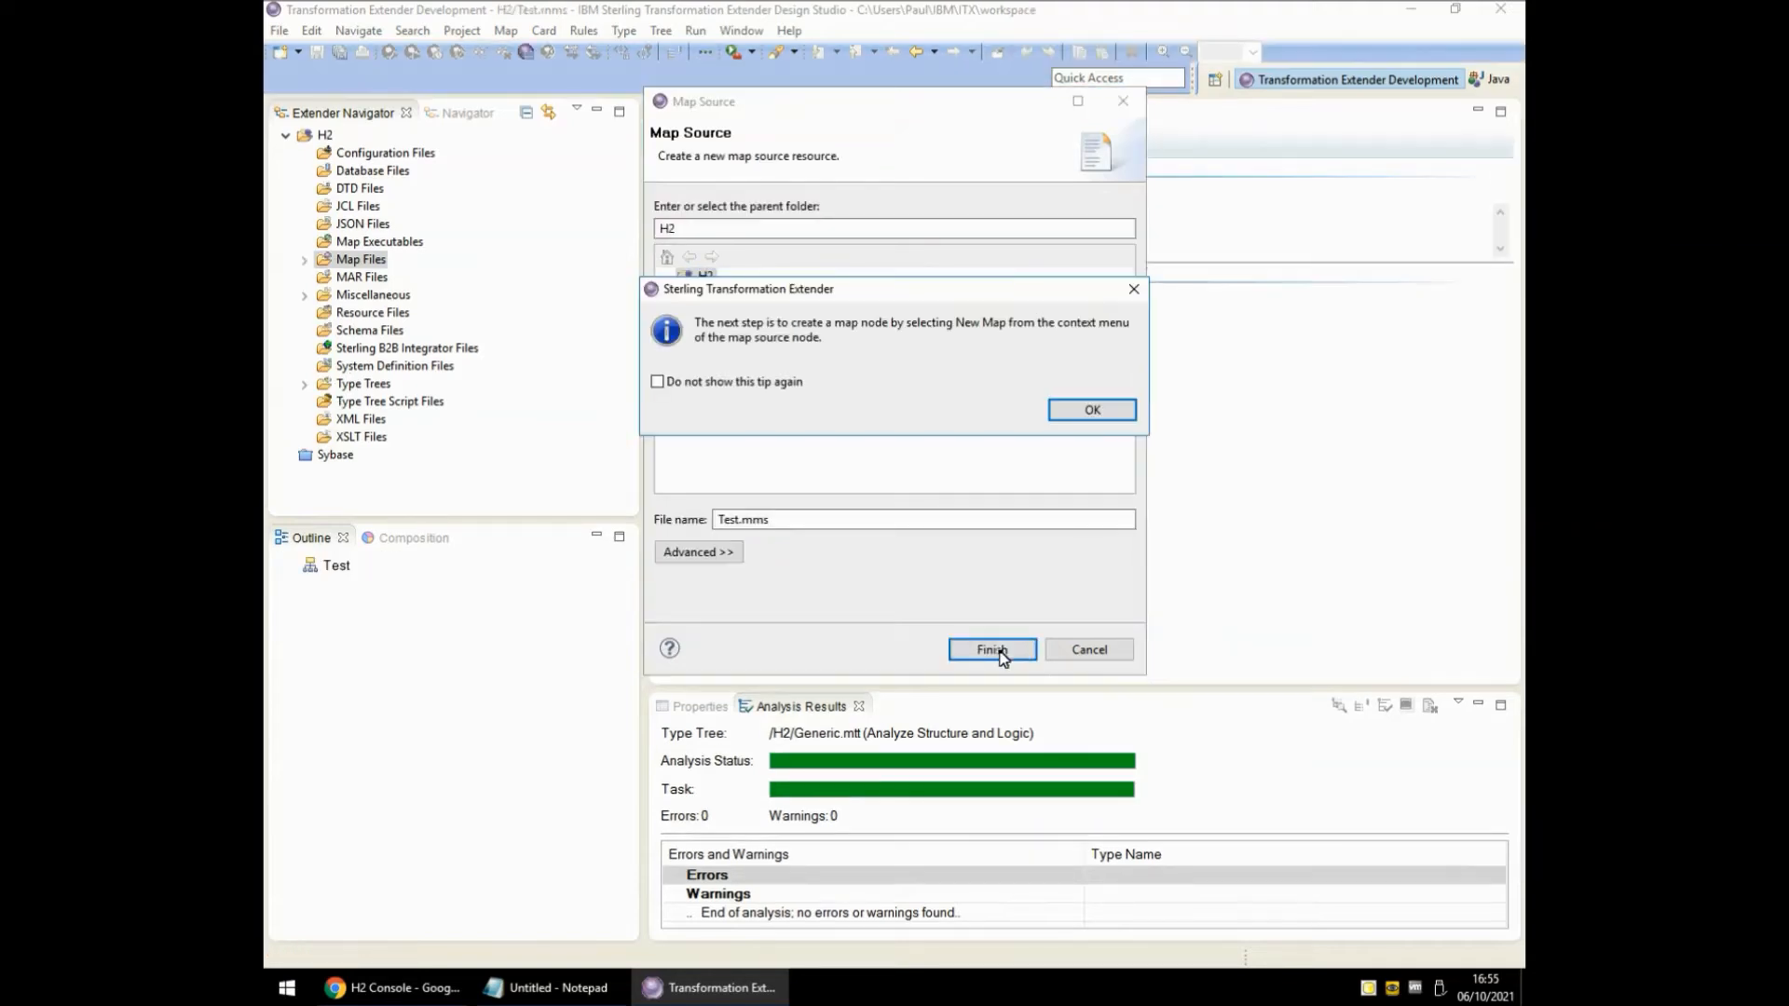
pyautogui.click(1088, 411)
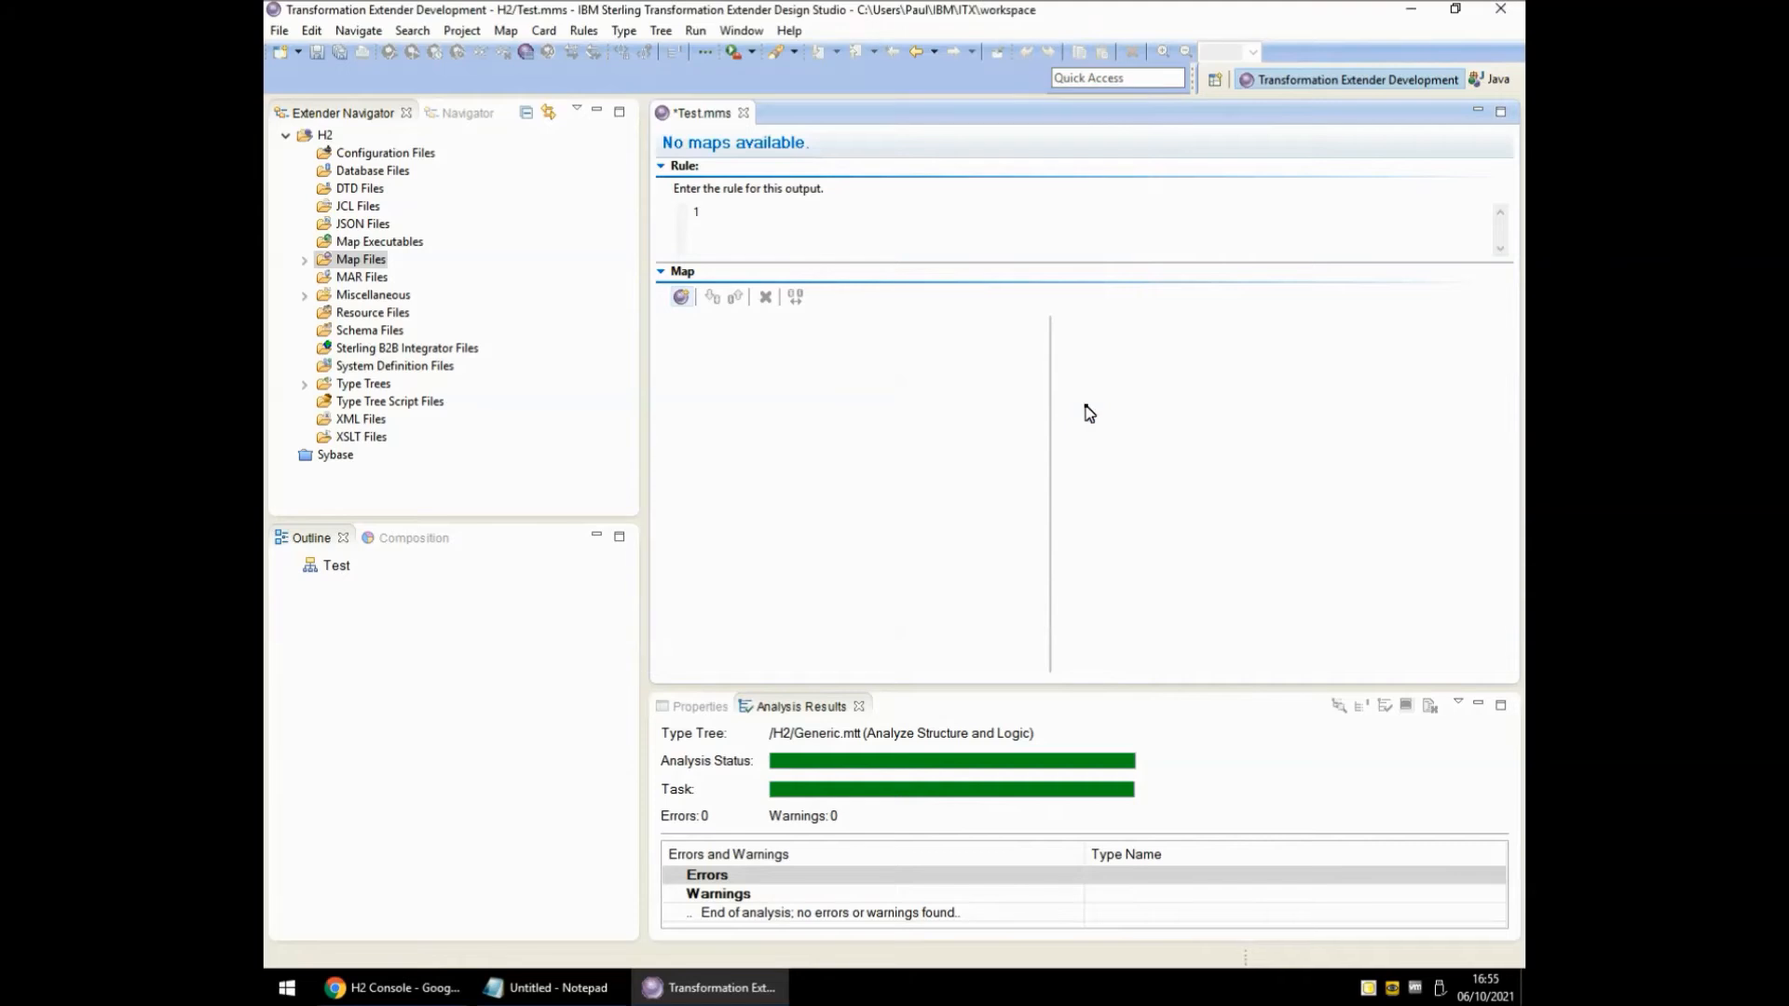
pyautogui.click(681, 297)
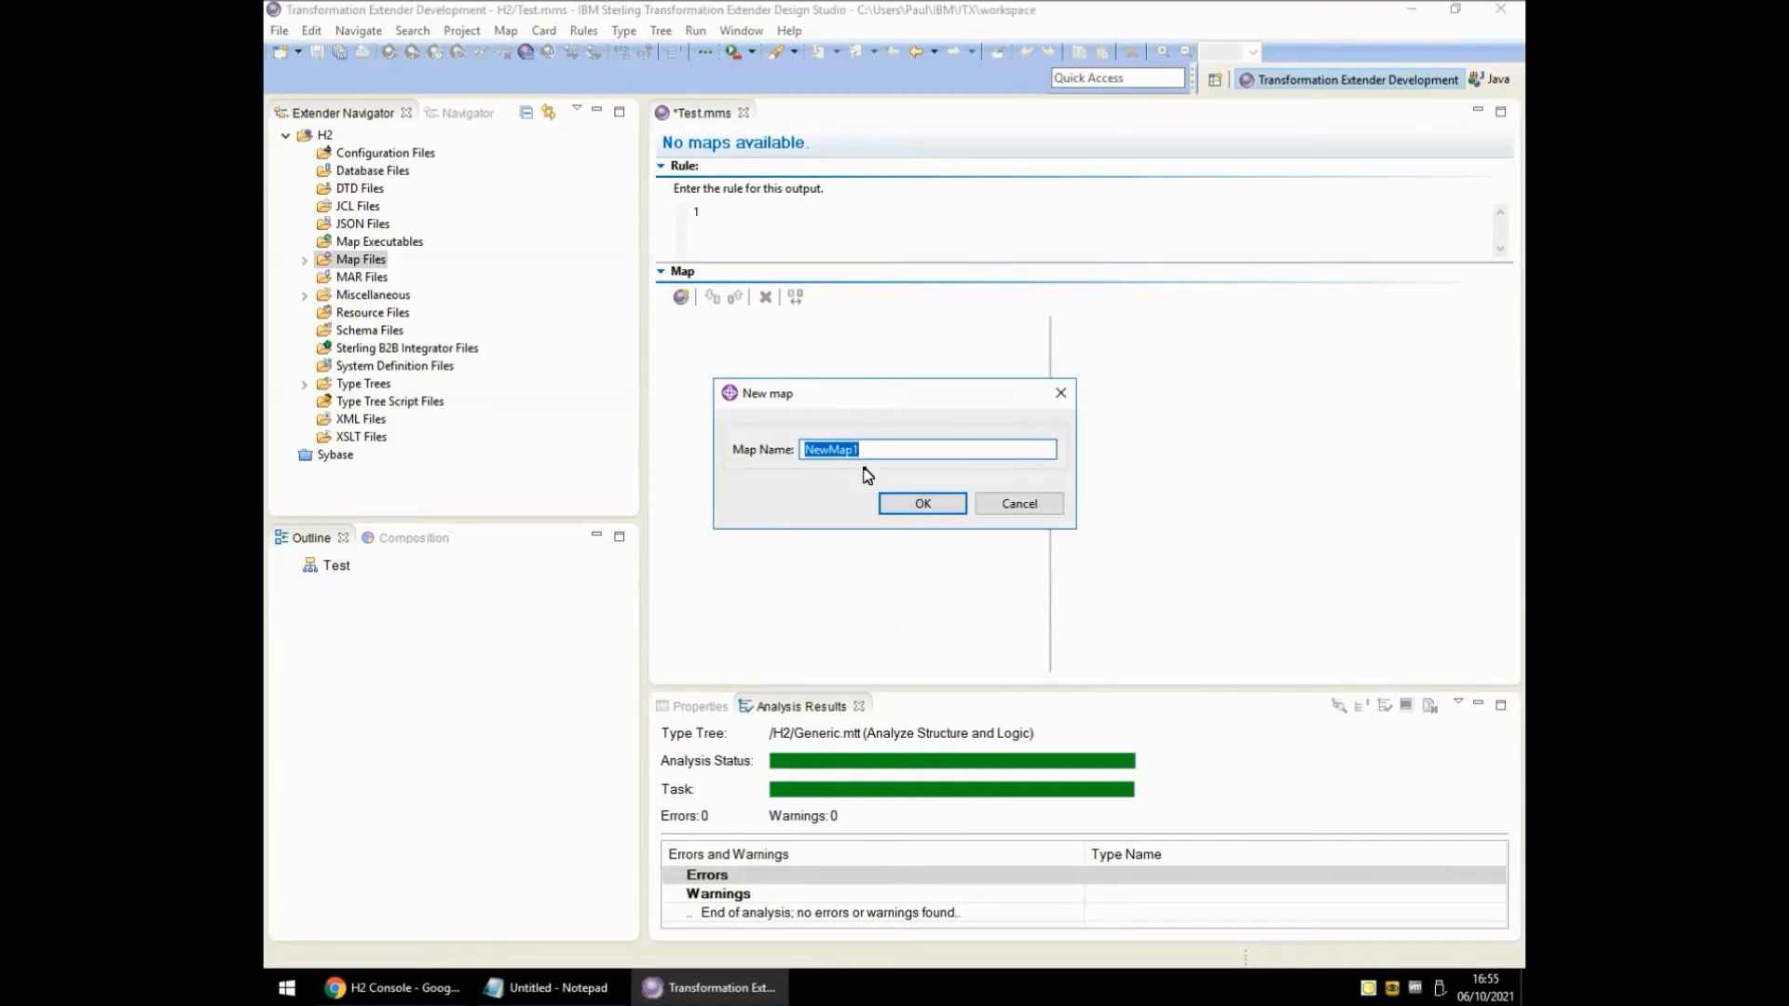
pyautogui.write('Test1')
pyautogui.press('Return')
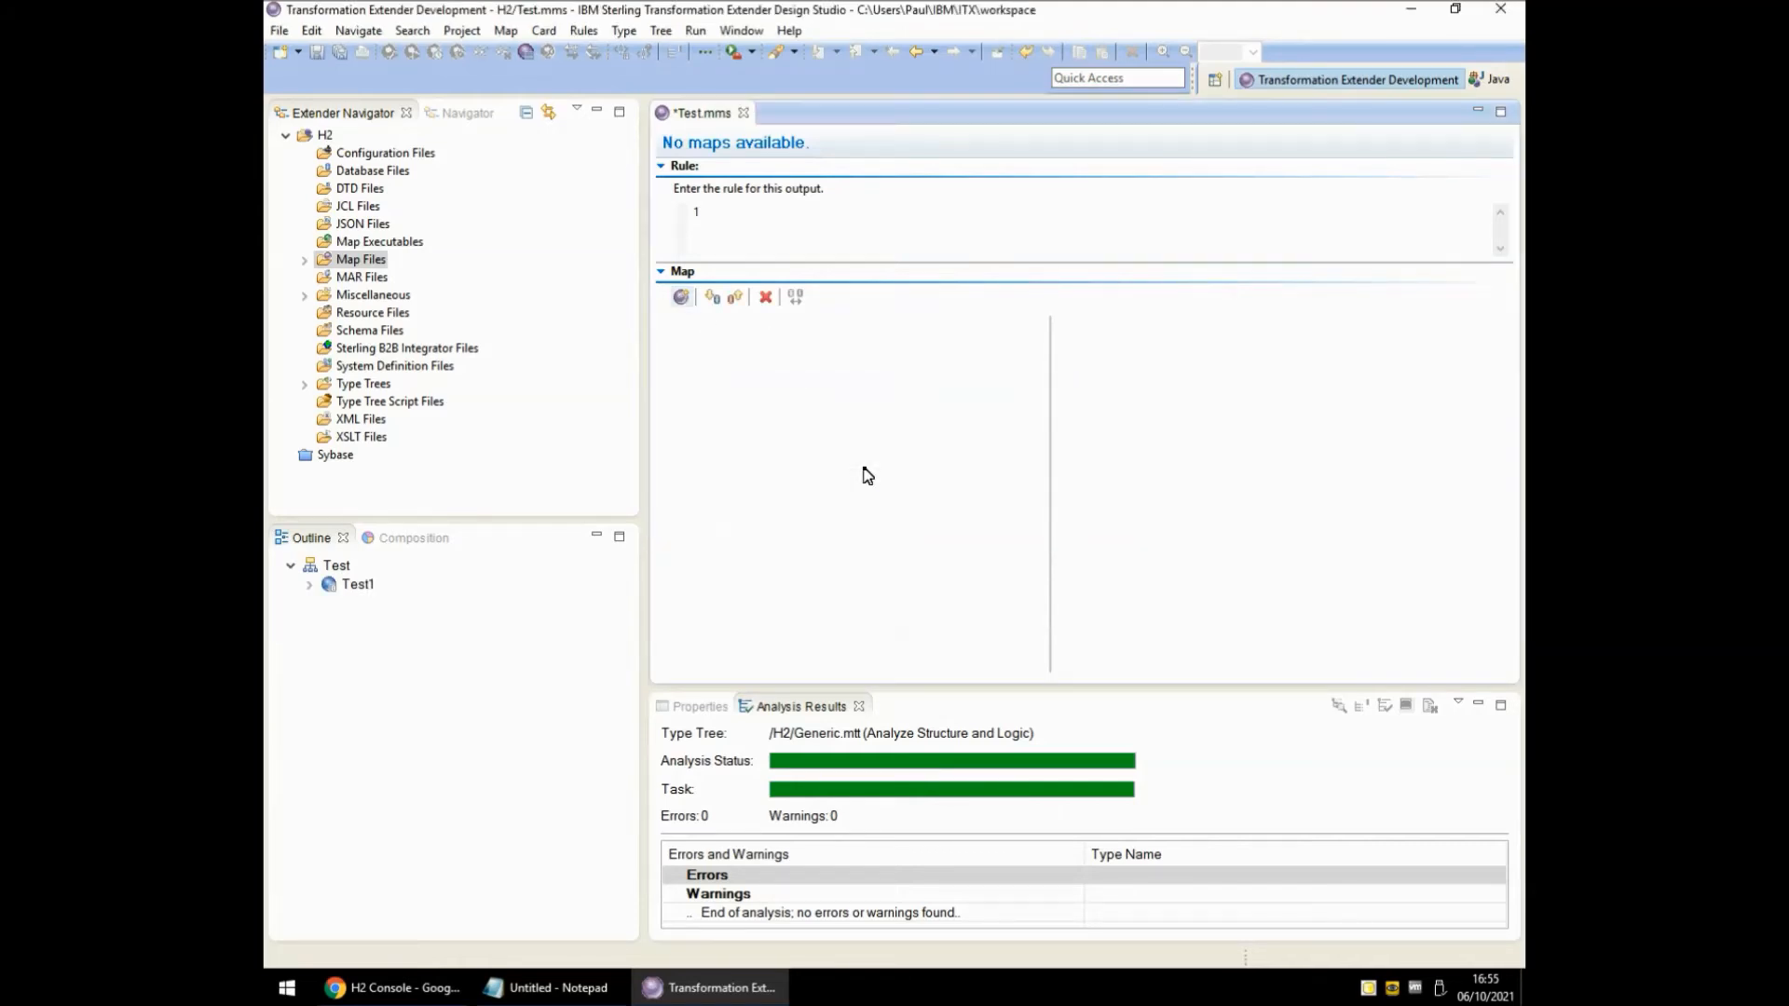
# Add an output card named Out using type tree Generic.mtt and type TextItem.
pyautogui.click(733, 297)
pyautogui.click(902, 215)
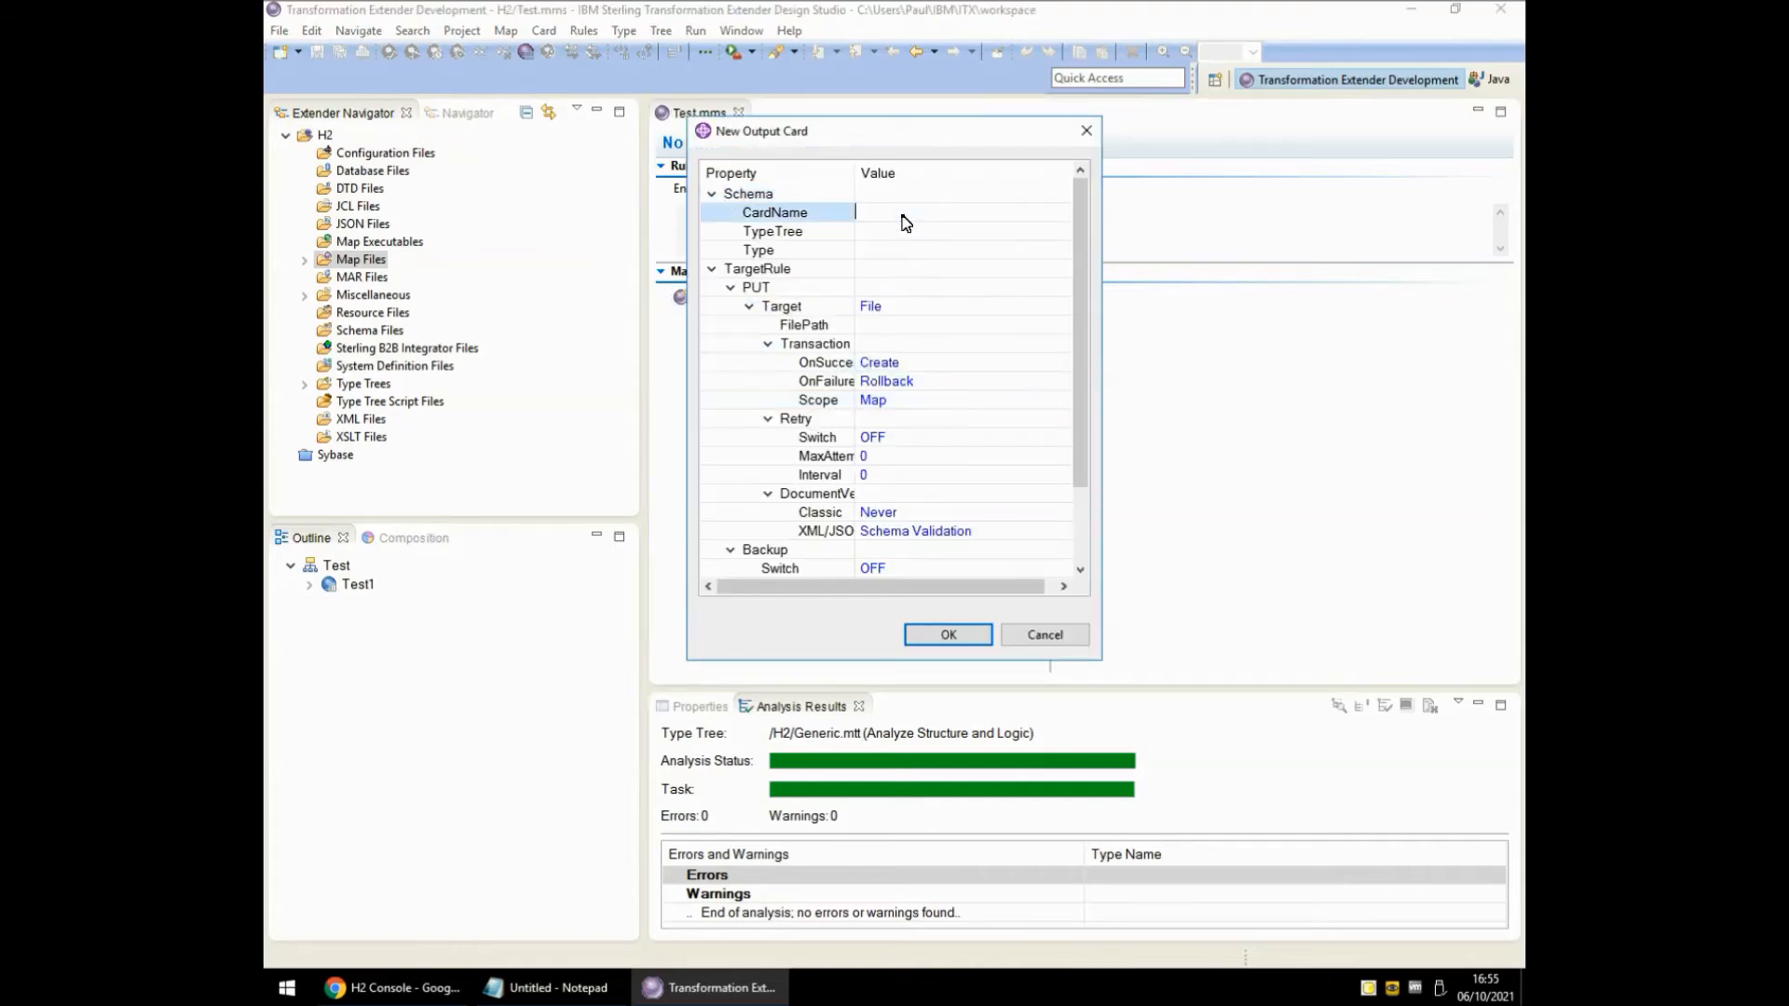
pyautogui.write('Out')
pyautogui.press('Return')
pyautogui.click(911, 231)
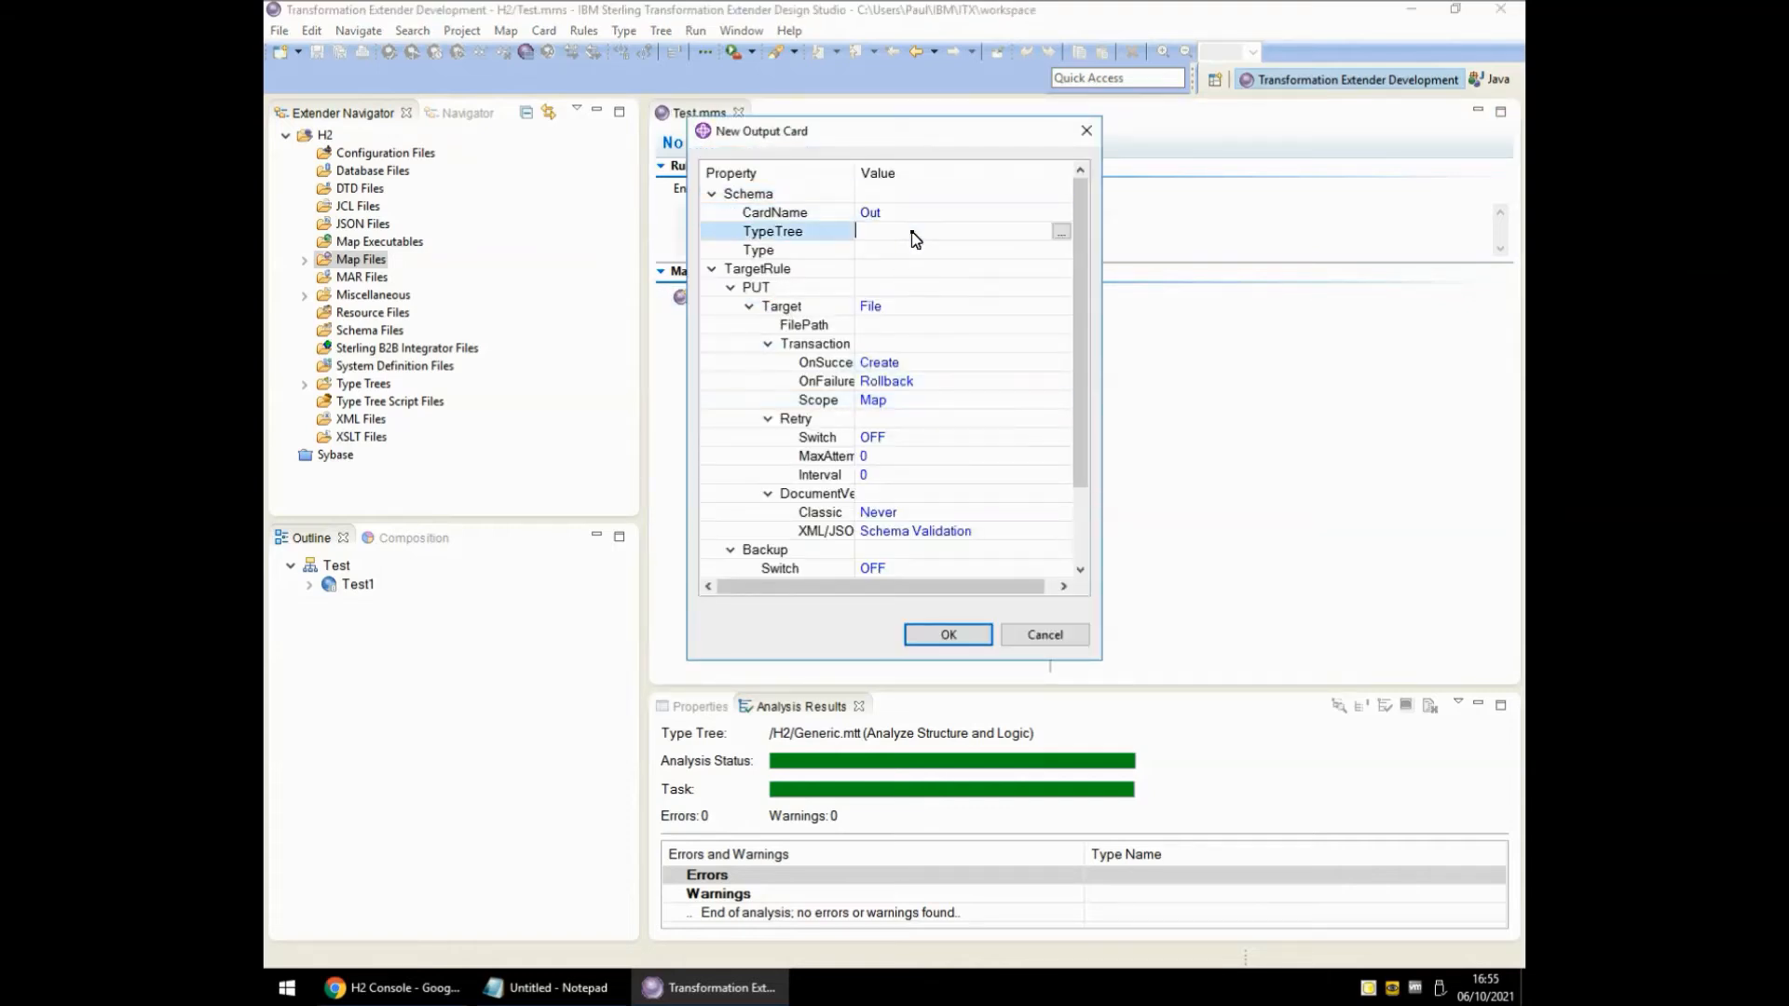
pyautogui.write('Generic.mtt')
pyautogui.click(1059, 251)
pyautogui.click(1059, 250)
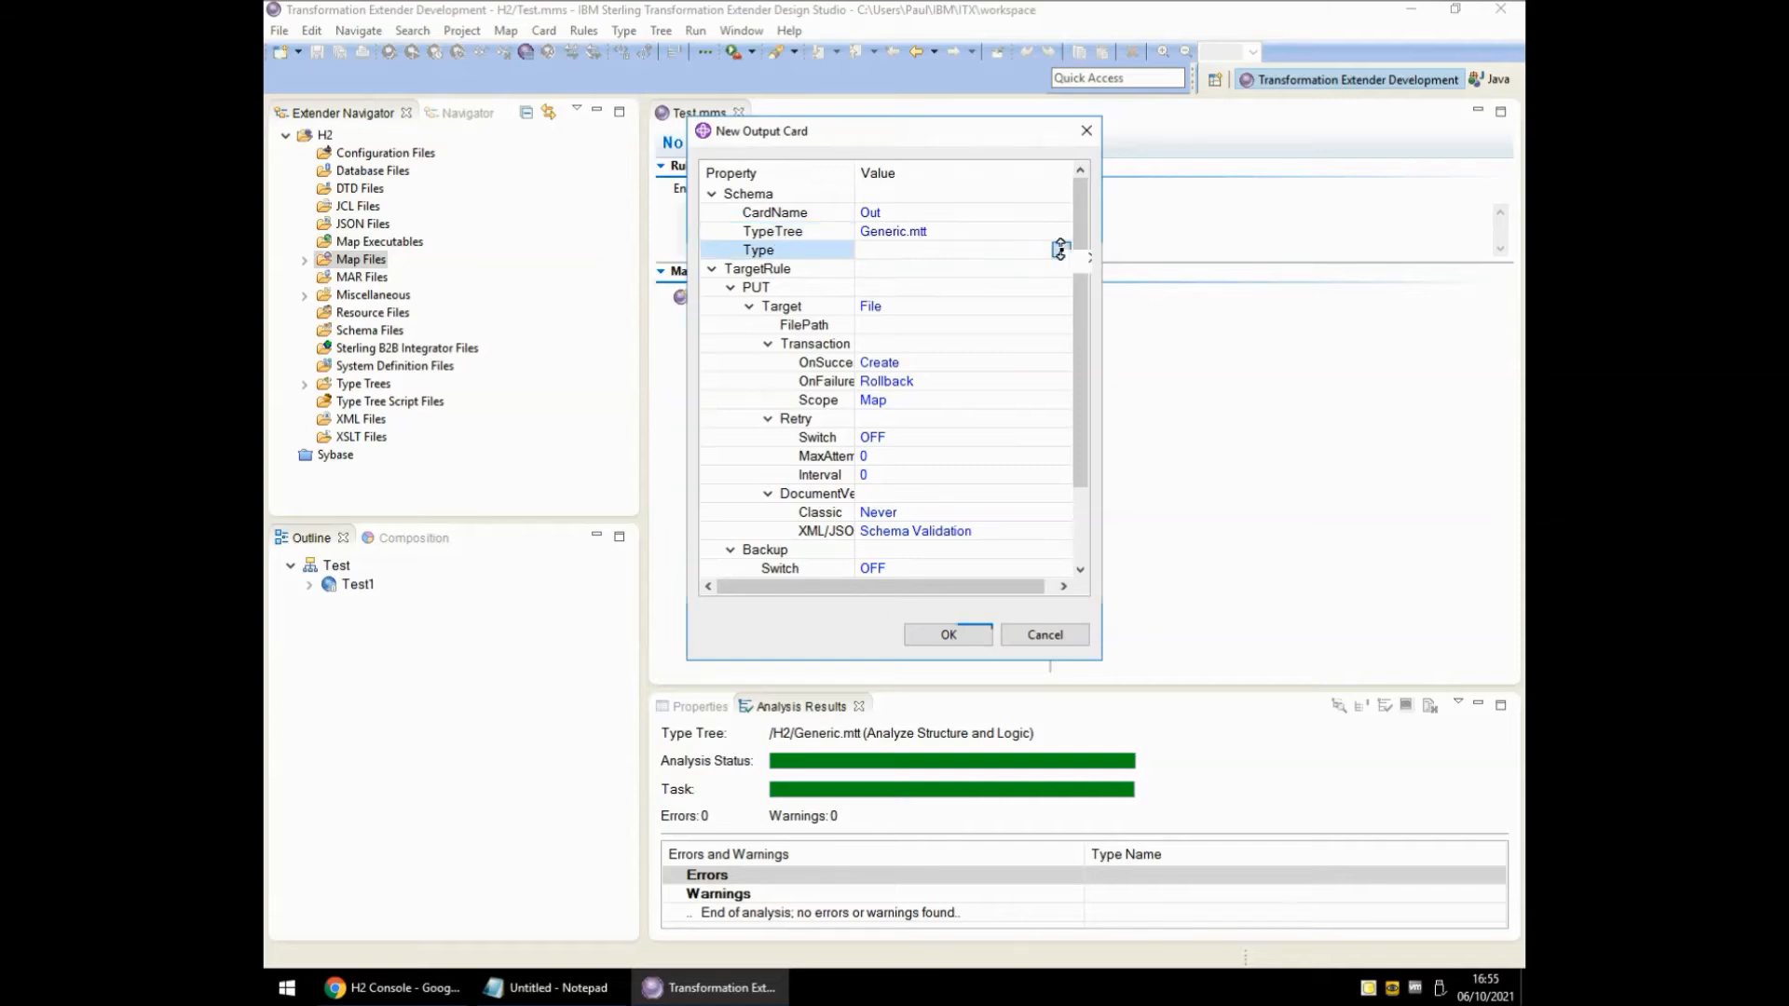
pyautogui.write('te')
pyautogui.doubleClick(761, 336)
# Set the Out card's file path to Output.txt, create the card, and save the map source.
pyautogui.click(928, 326)
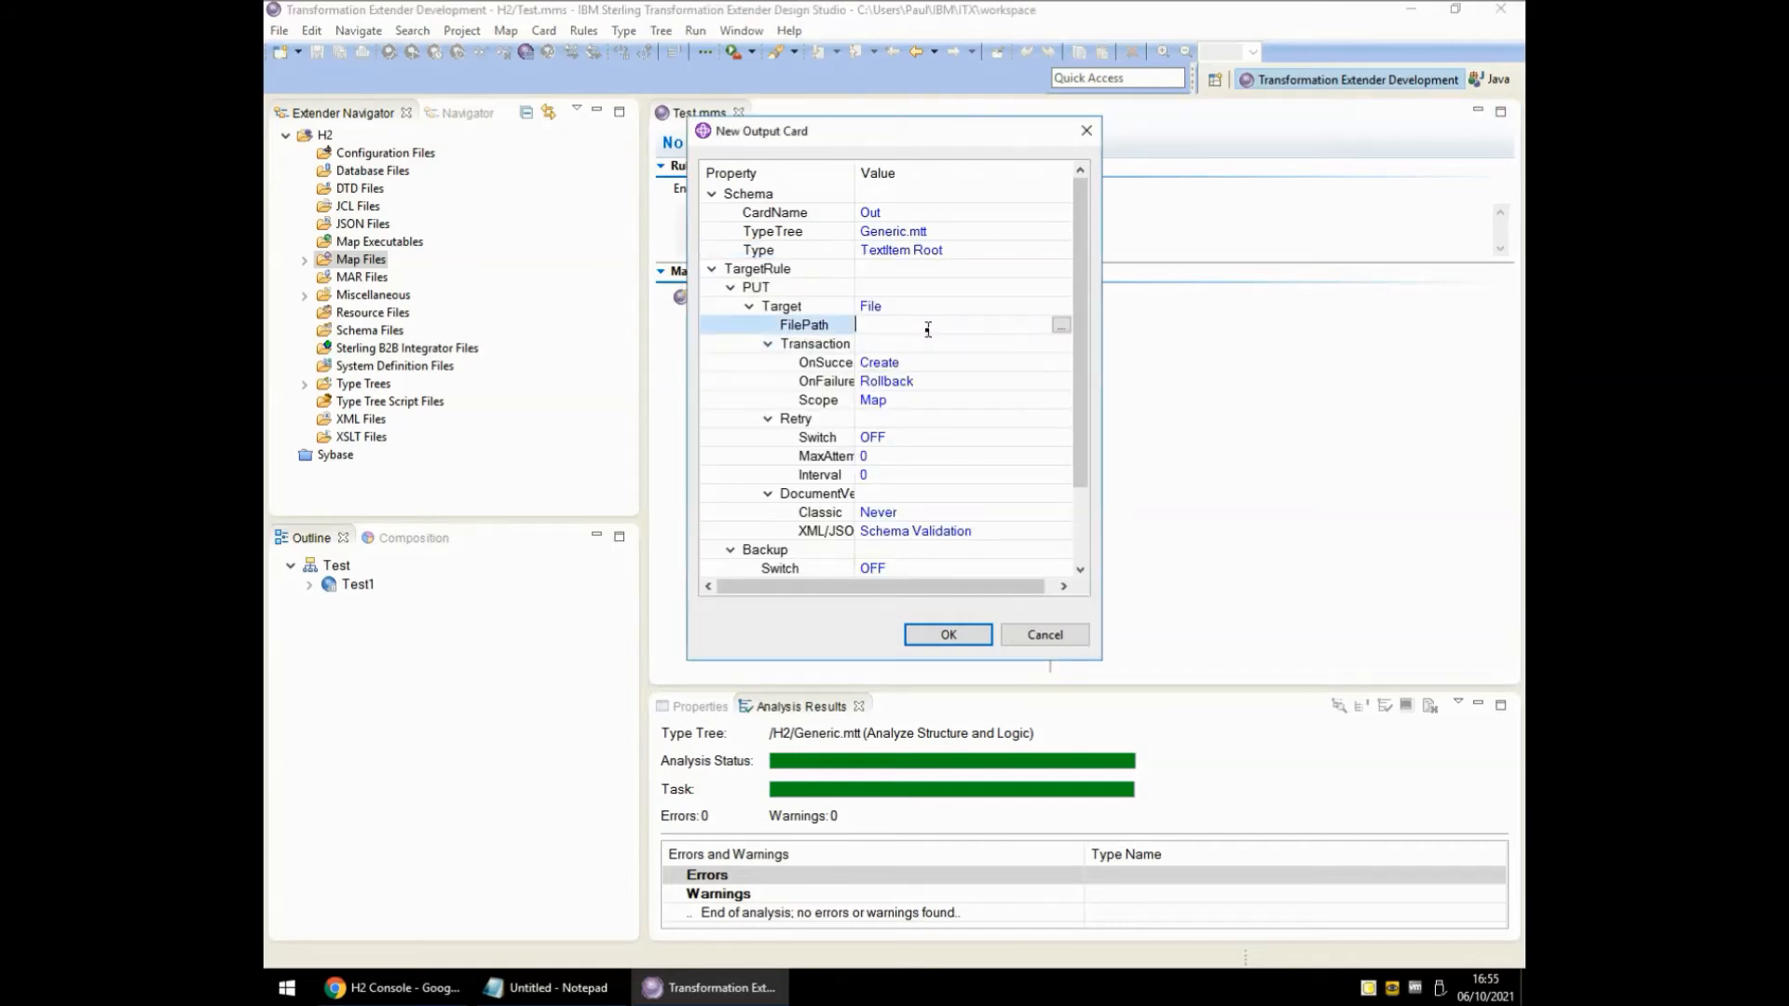
pyautogui.write('Output.txt')
pyautogui.click(946, 636)
pyautogui.hotkey('ctrl', 's')
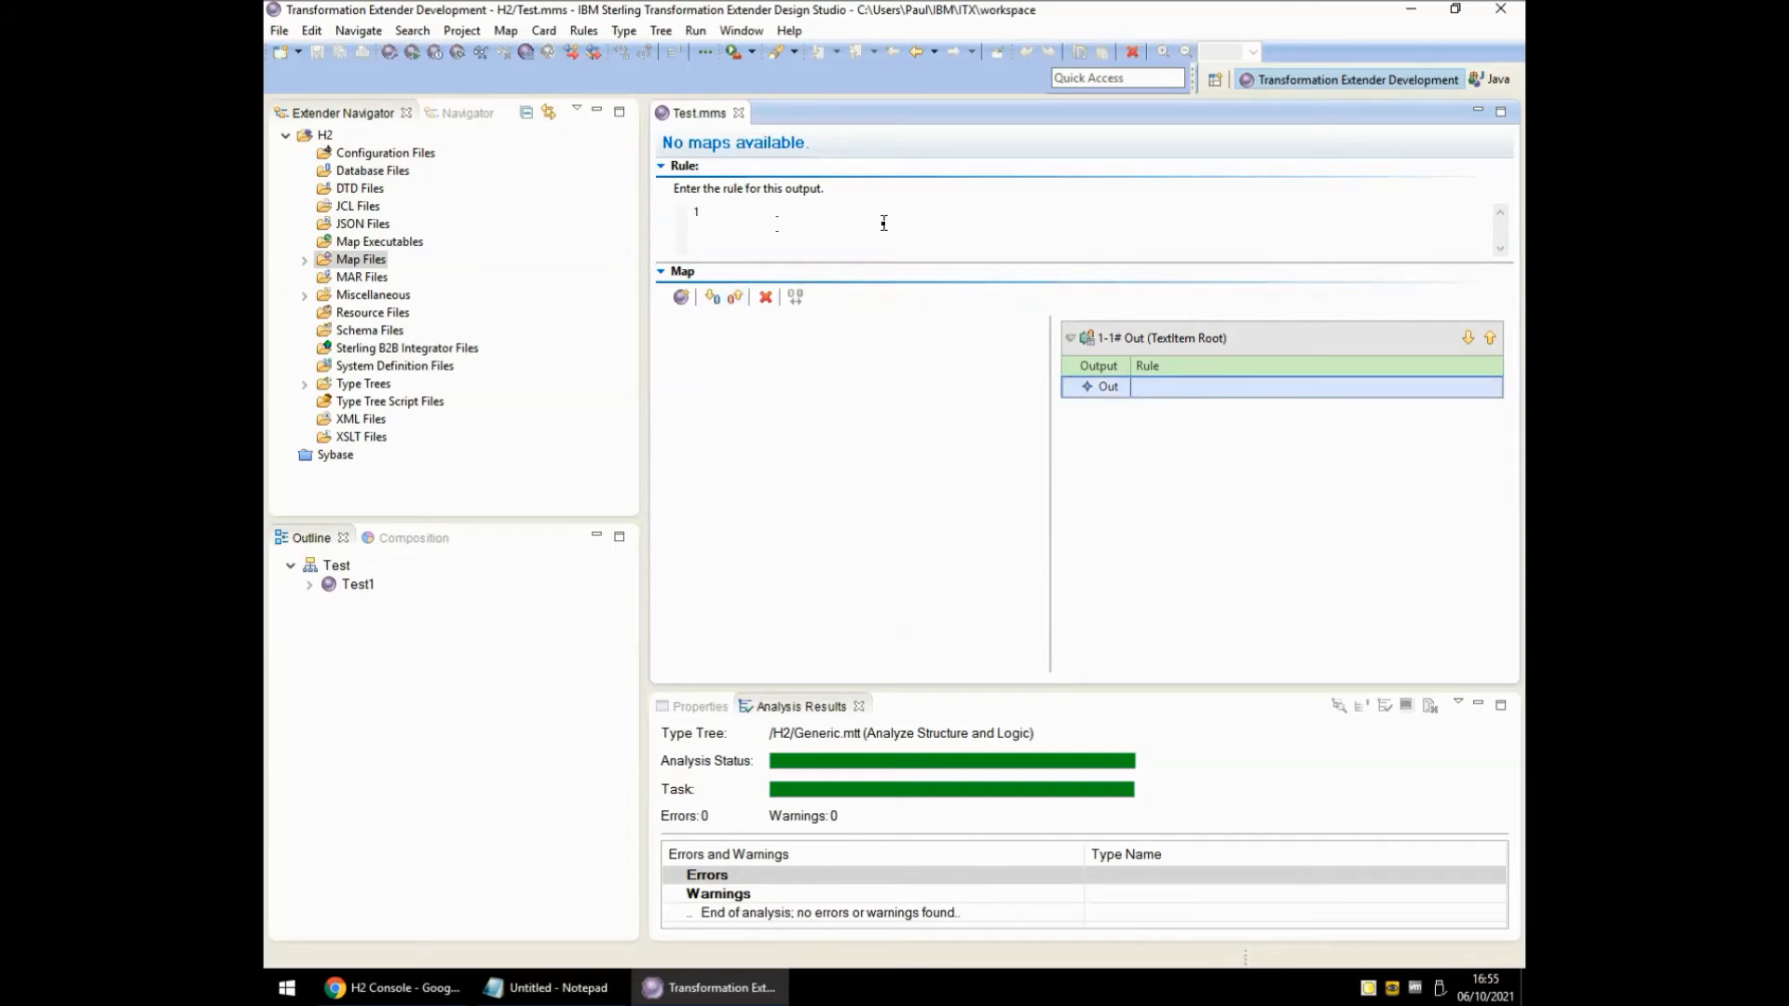
# Give the Out card the rule =GET("JDBC","")+LASTERRORMSG().
pyautogui.write('=GET()')
pyautogui.write('""')
pyautogui.write('JDBC')
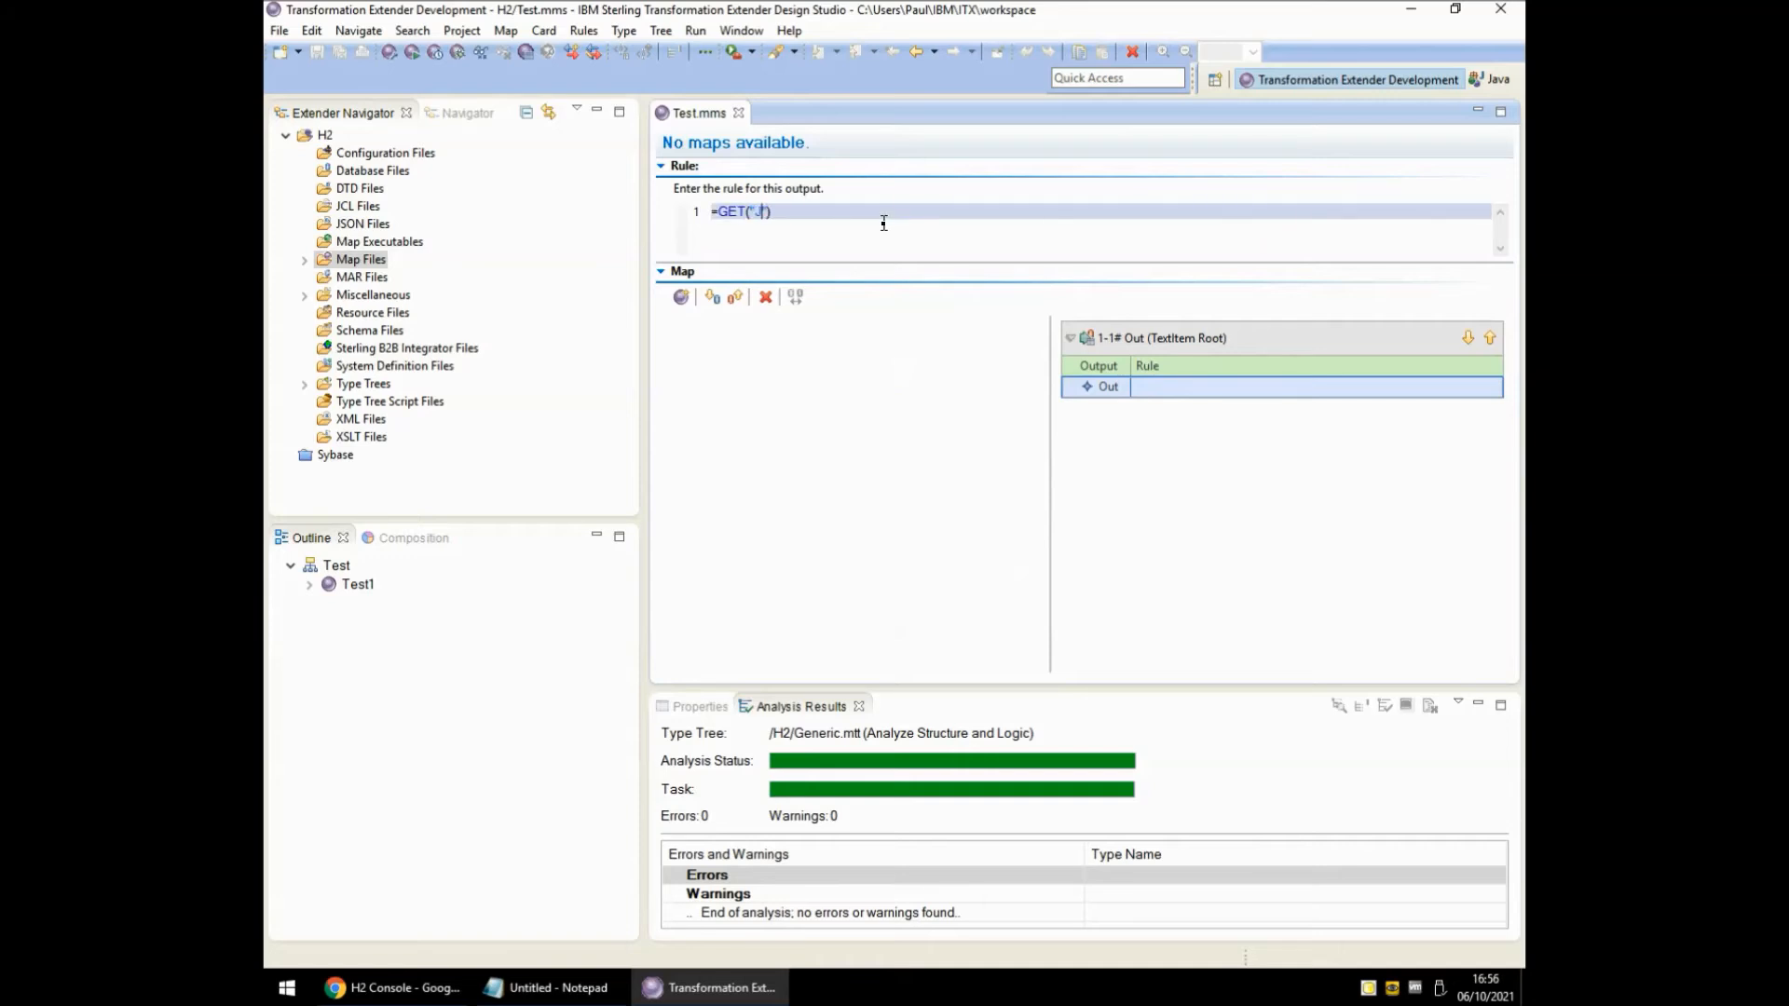
pyautogui.press('Right')
pyautogui.write(',""')
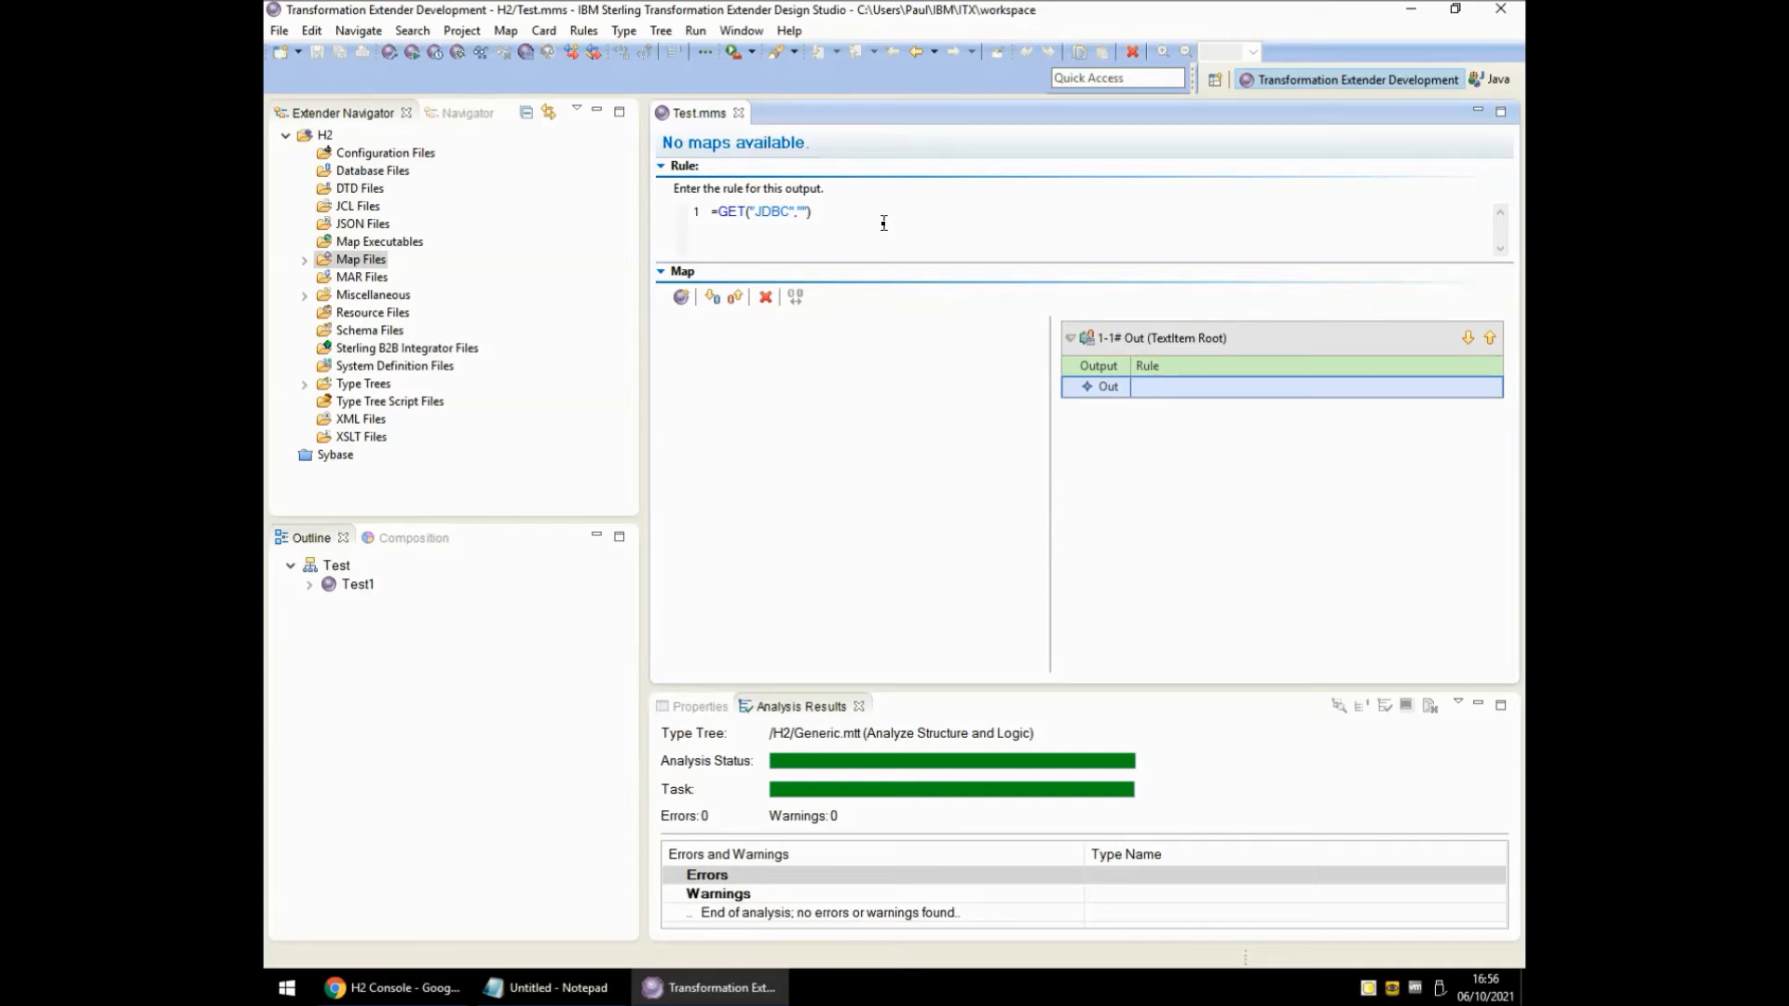
pyautogui.press('Right')
pyautogui.press('Right')
pyautogui.write('+')
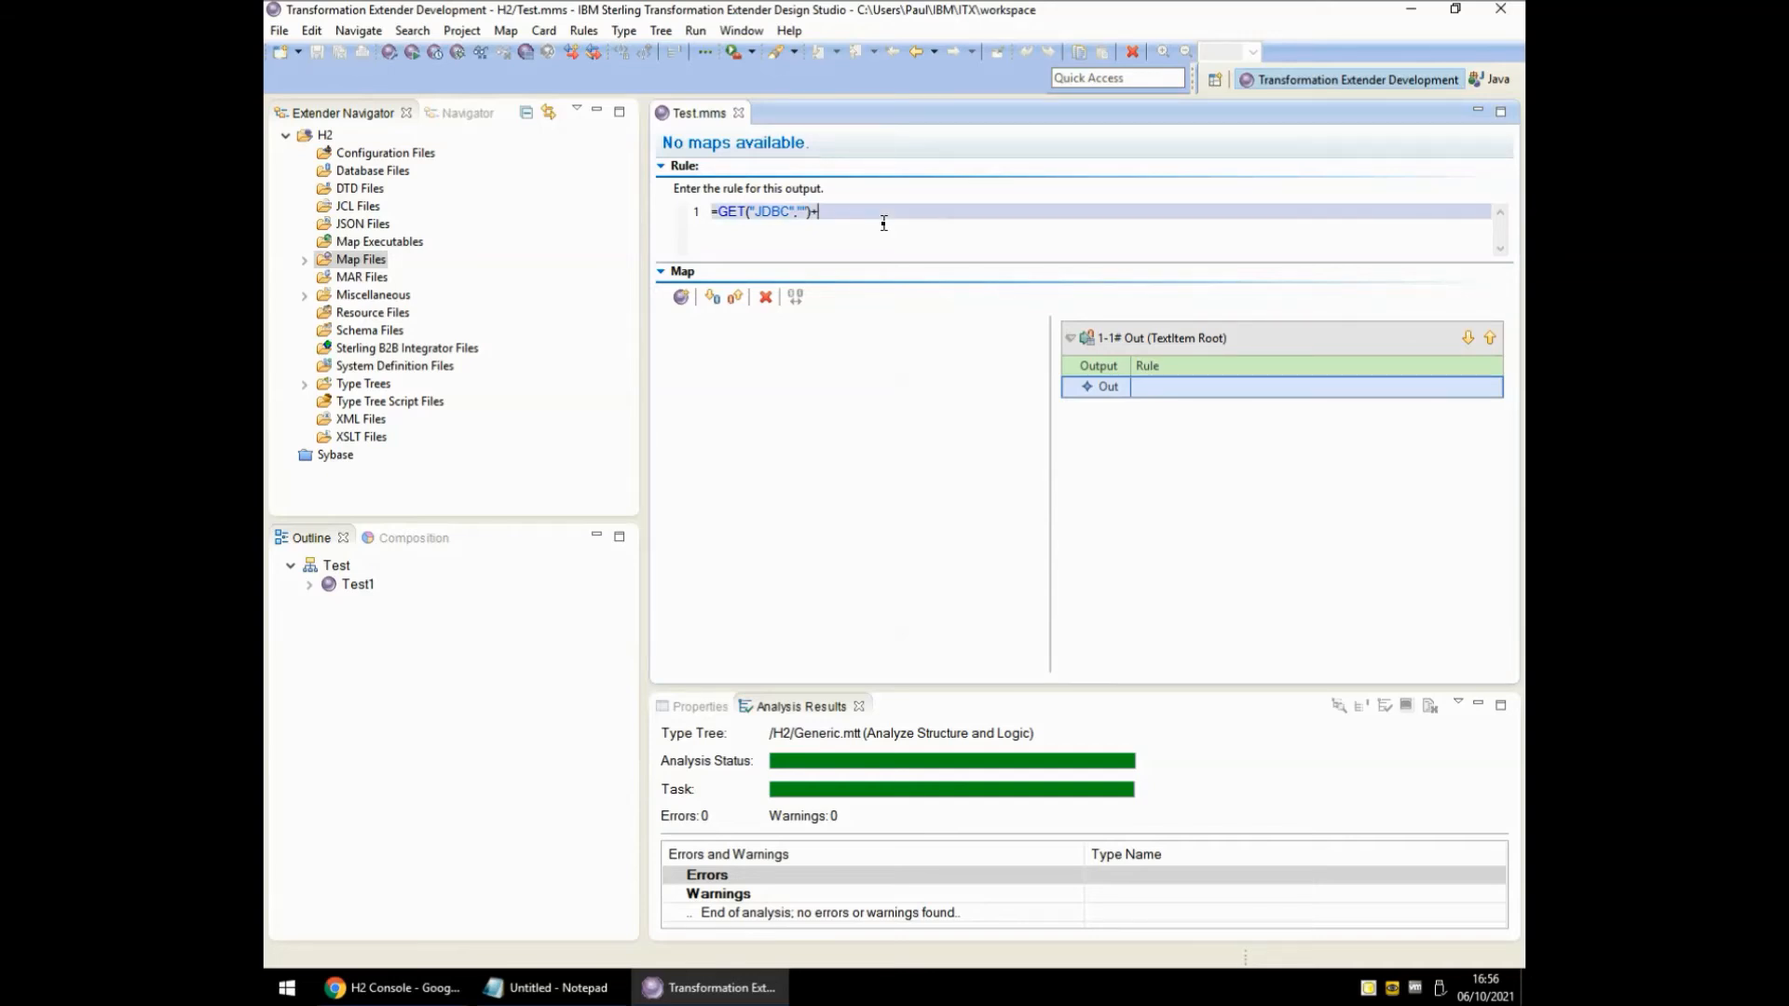
pyautogui.write('LASTERRORMSG()')
pyautogui.press('Return')
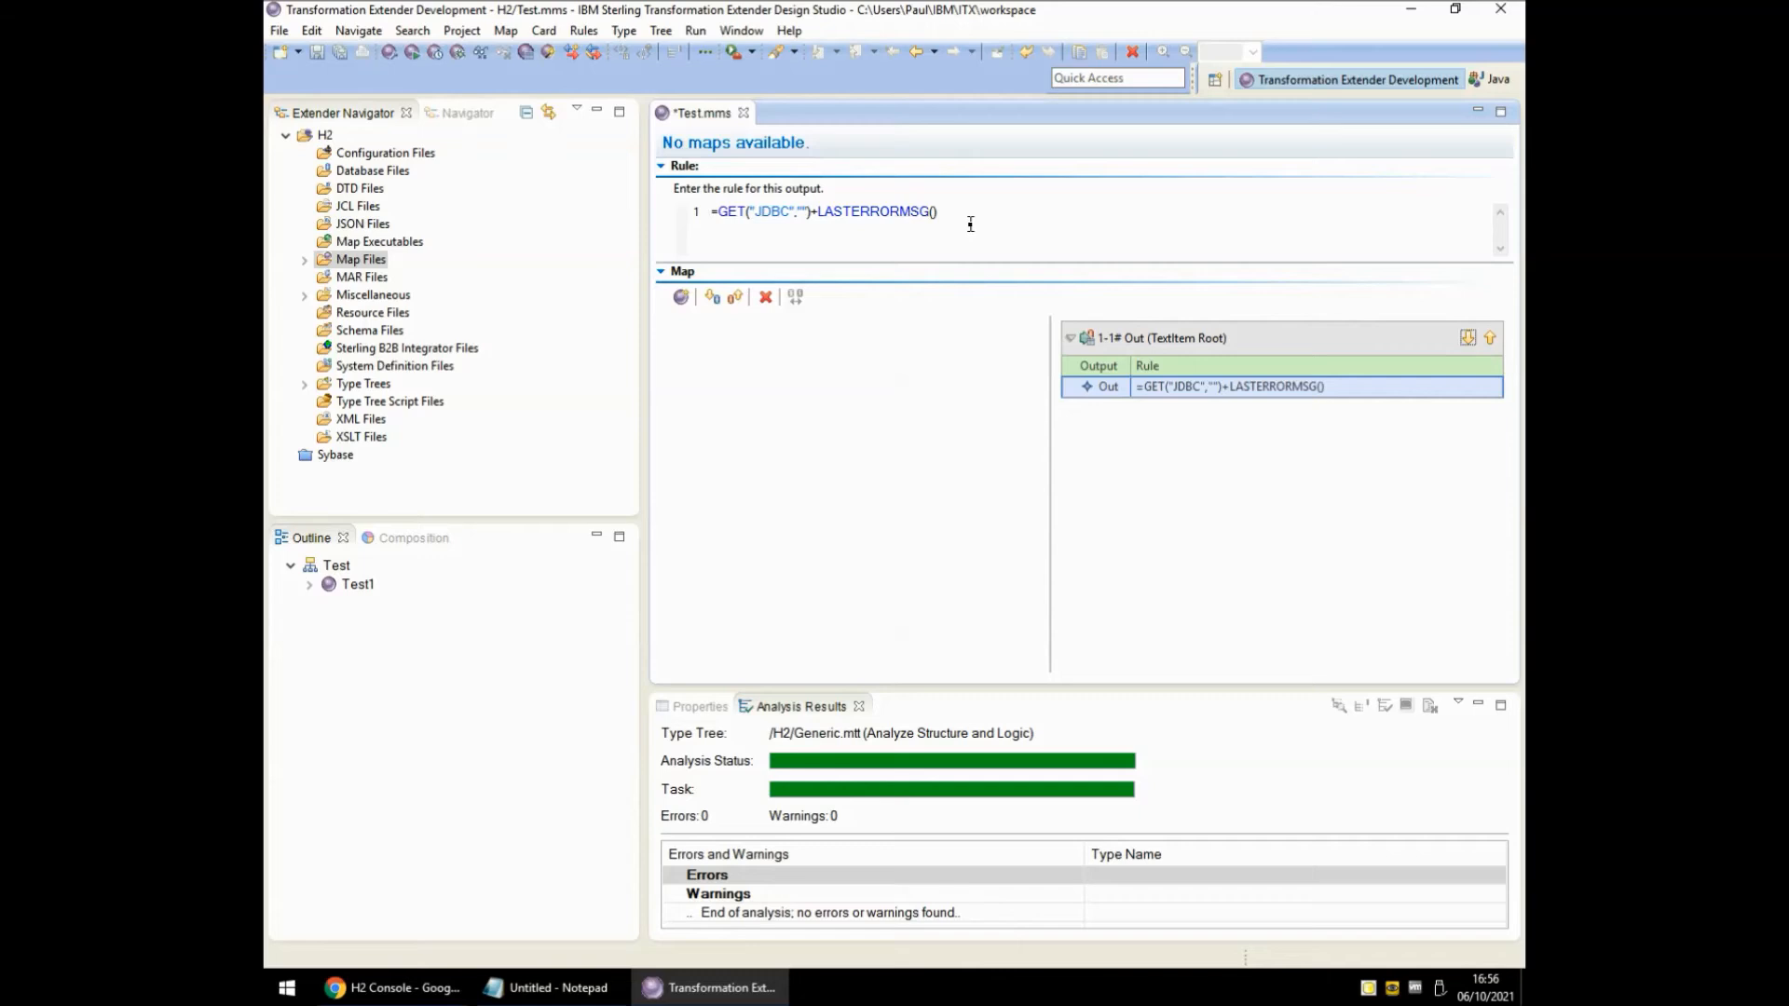
# Add -TV -URL inside the empty quotes and copy the H2 connection URL from the Notepad note.
pyautogui.click(803, 211)
pyautogui.write('-')
pyautogui.write('I')
pyautogui.write('TV')
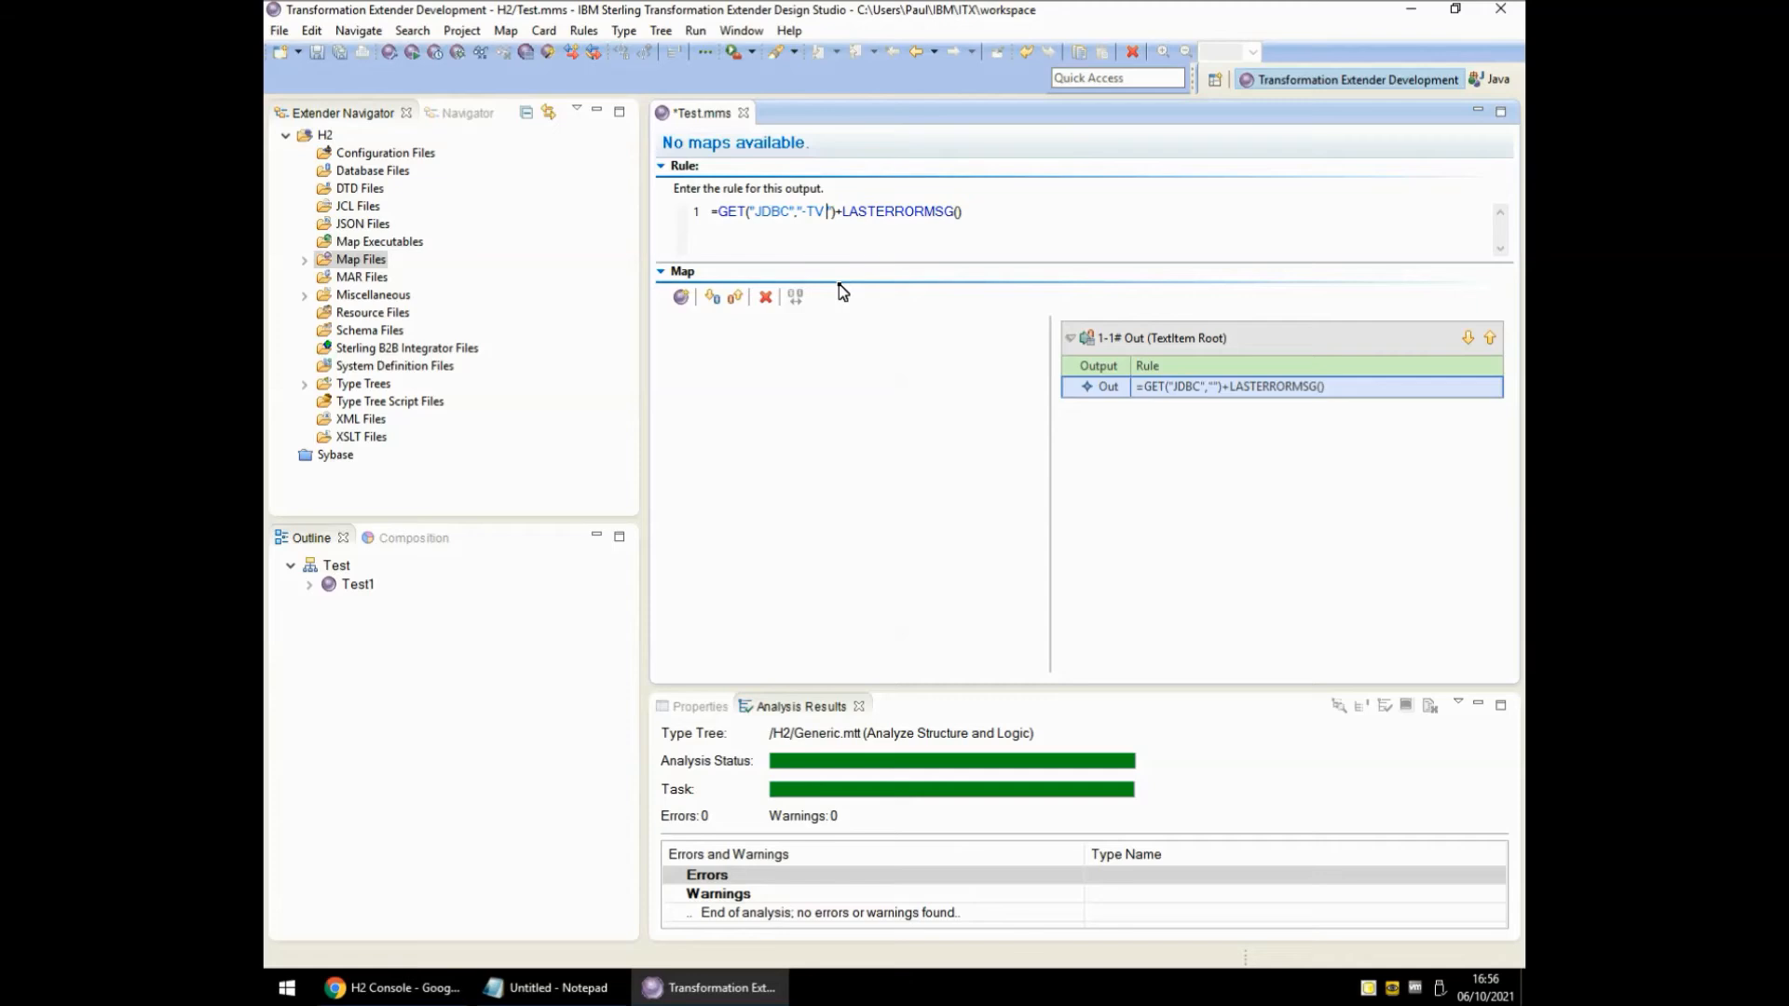
pyautogui.write(' -URL')
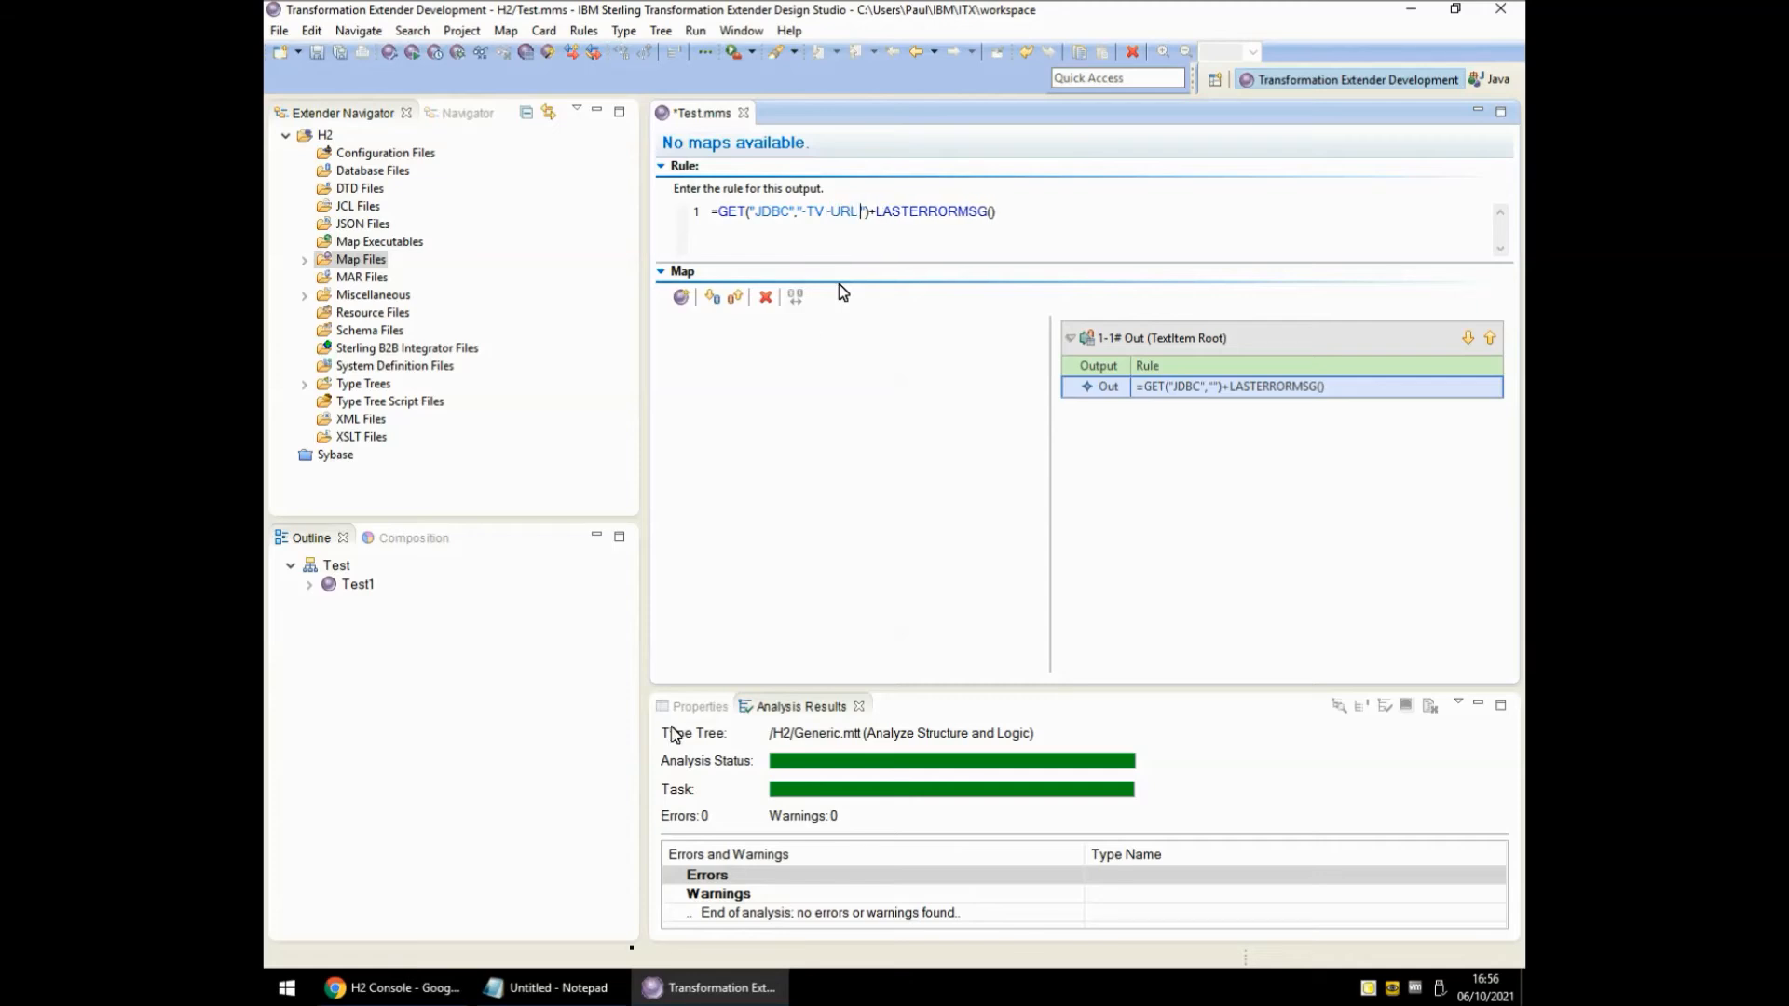
pyautogui.click(555, 989)
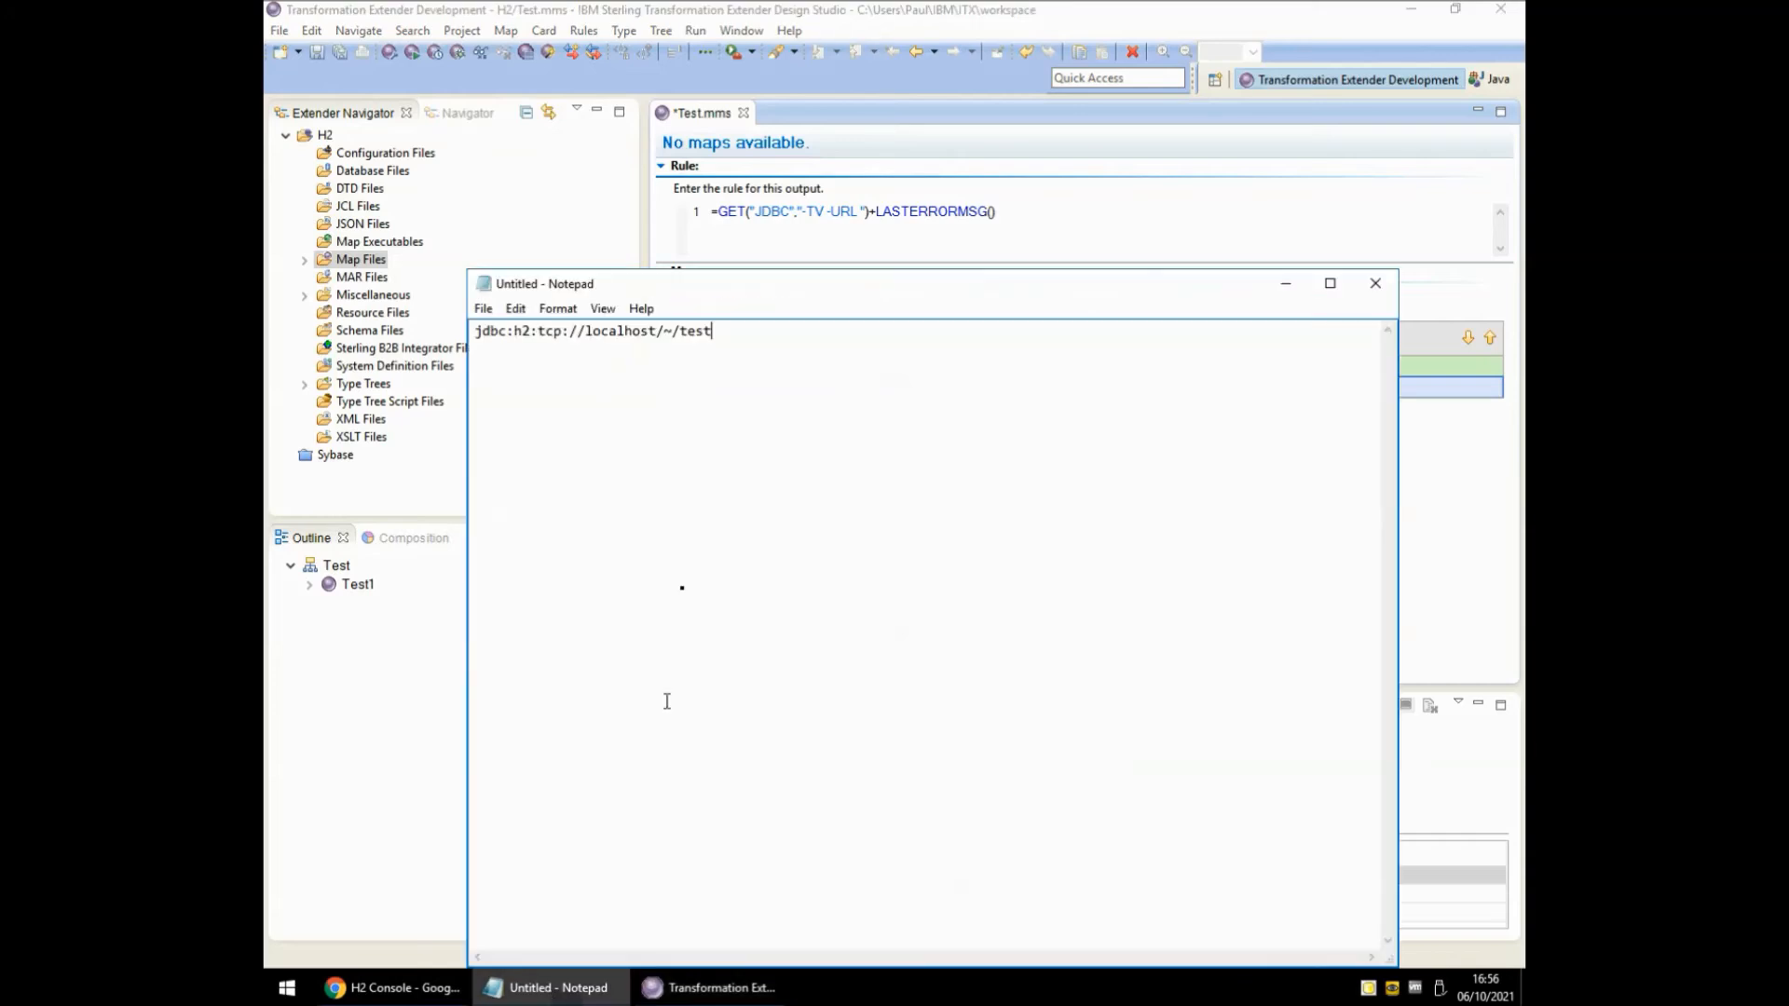
pyautogui.moveTo(735, 342); pyautogui.dragTo(386, 346)
pyautogui.hotkey('ctrl', 'c')
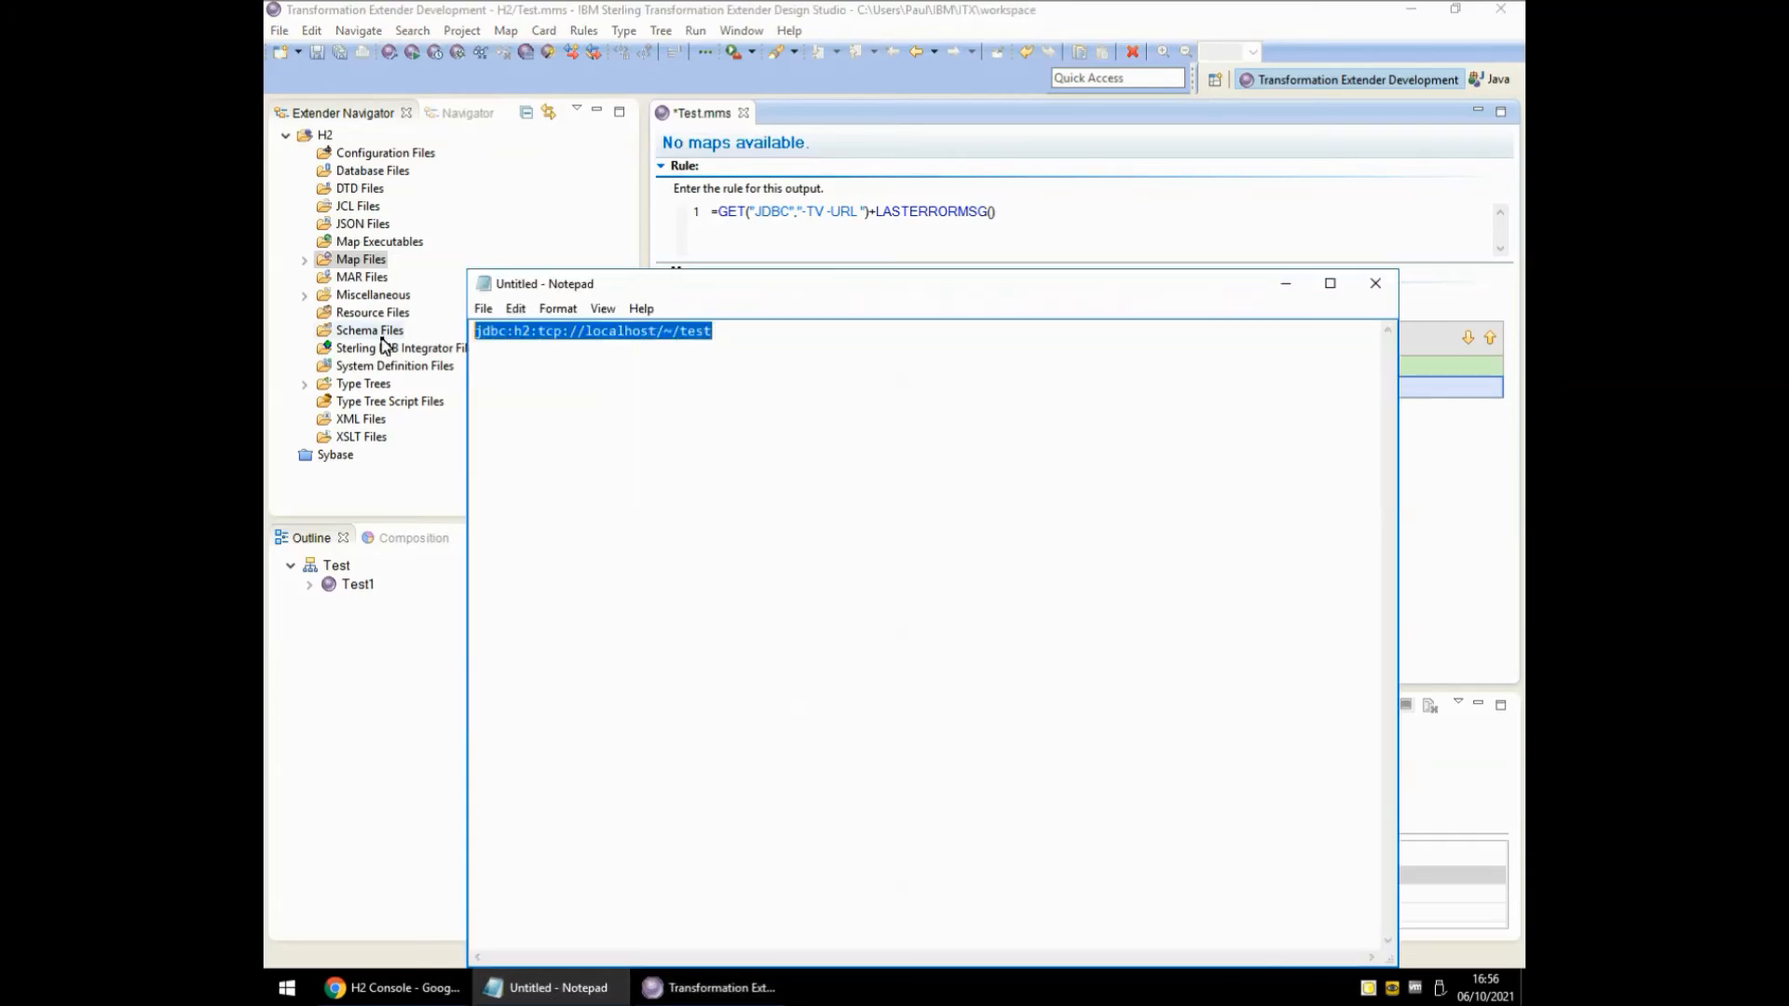
pyautogui.click(1285, 283)
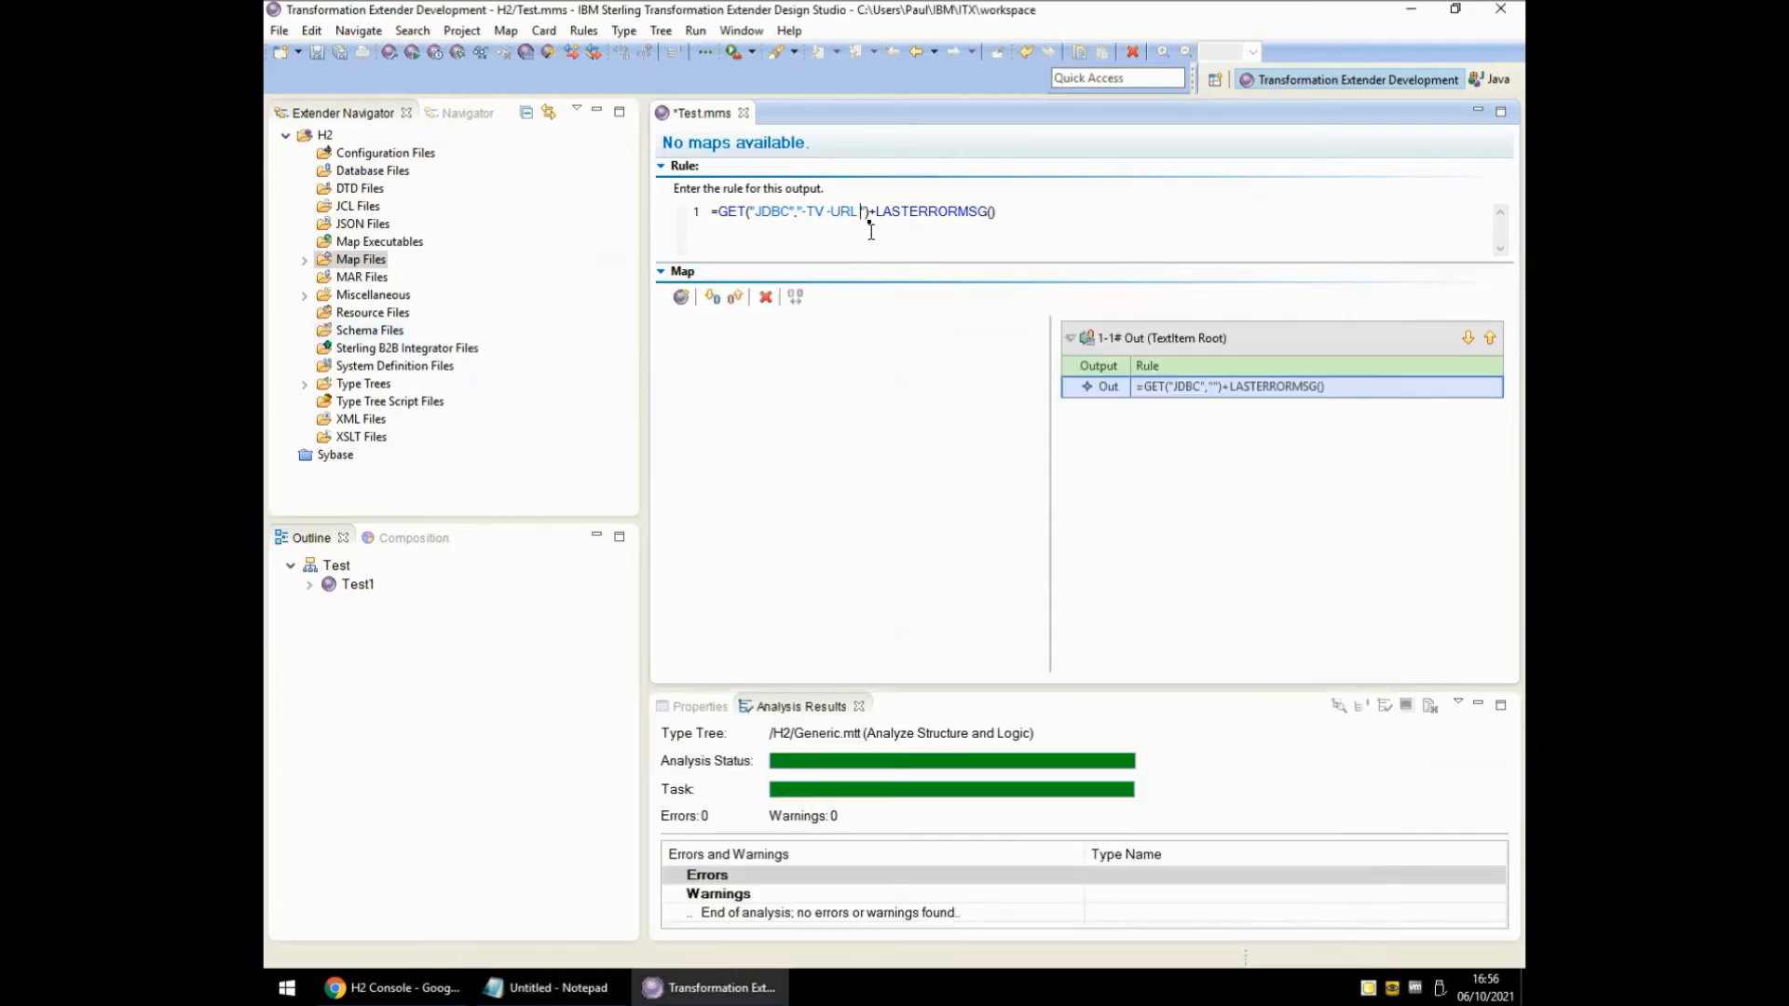
# Complete the rule with the pasted H2 URL, -USER sa, the account password, -QTY * and -LSN 2.
pyautogui.click(863, 213)
pyautogui.hotkey('ctrl', 'v')
pyautogui.write('-USER ')
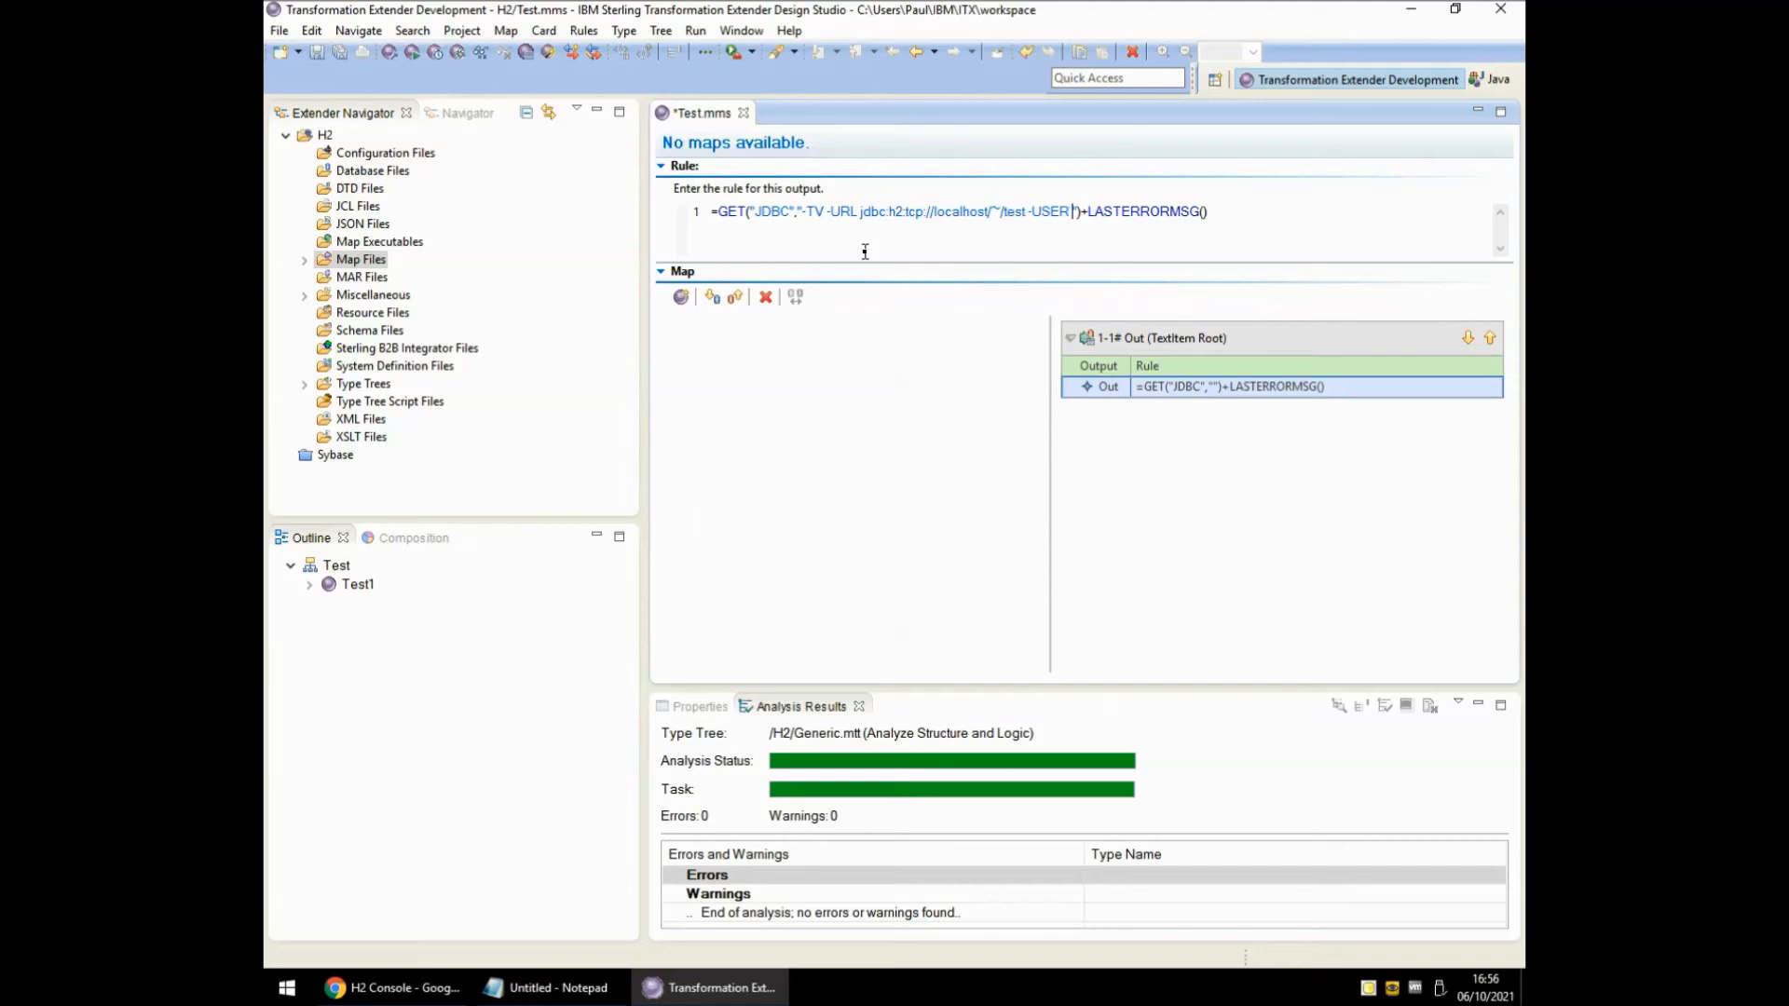
pyautogui.write('sa -PASS')
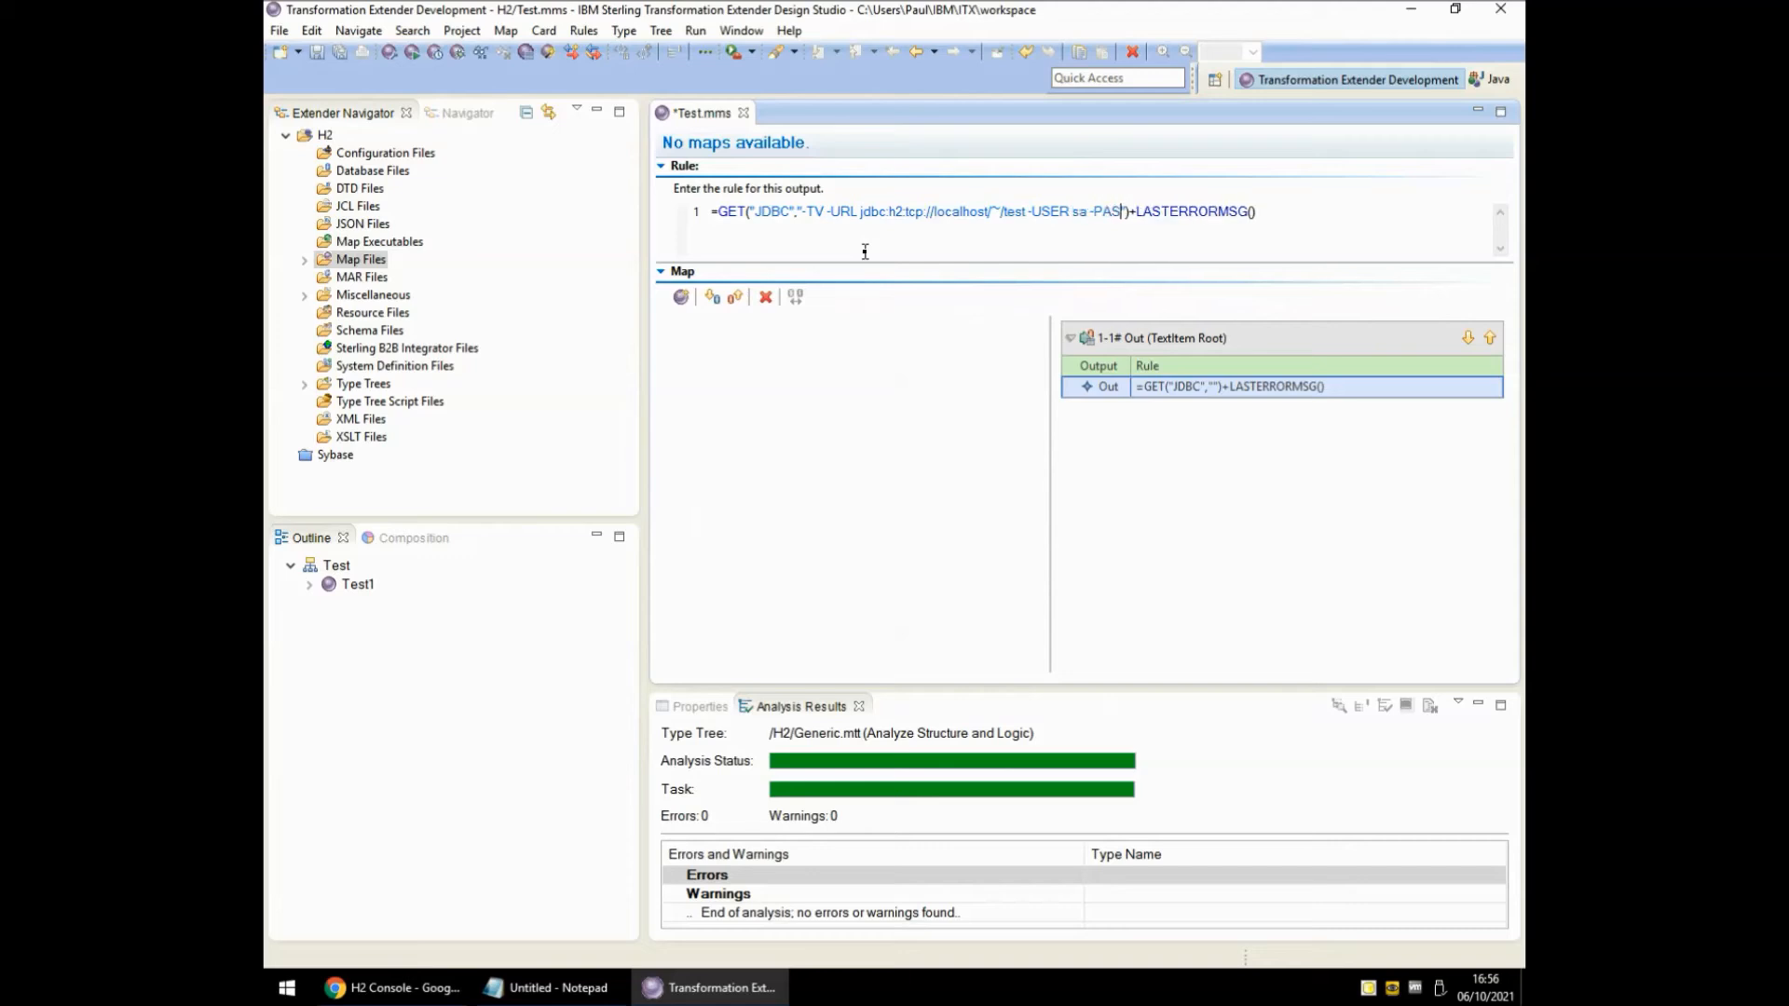
pyautogui.write('WORD sa')
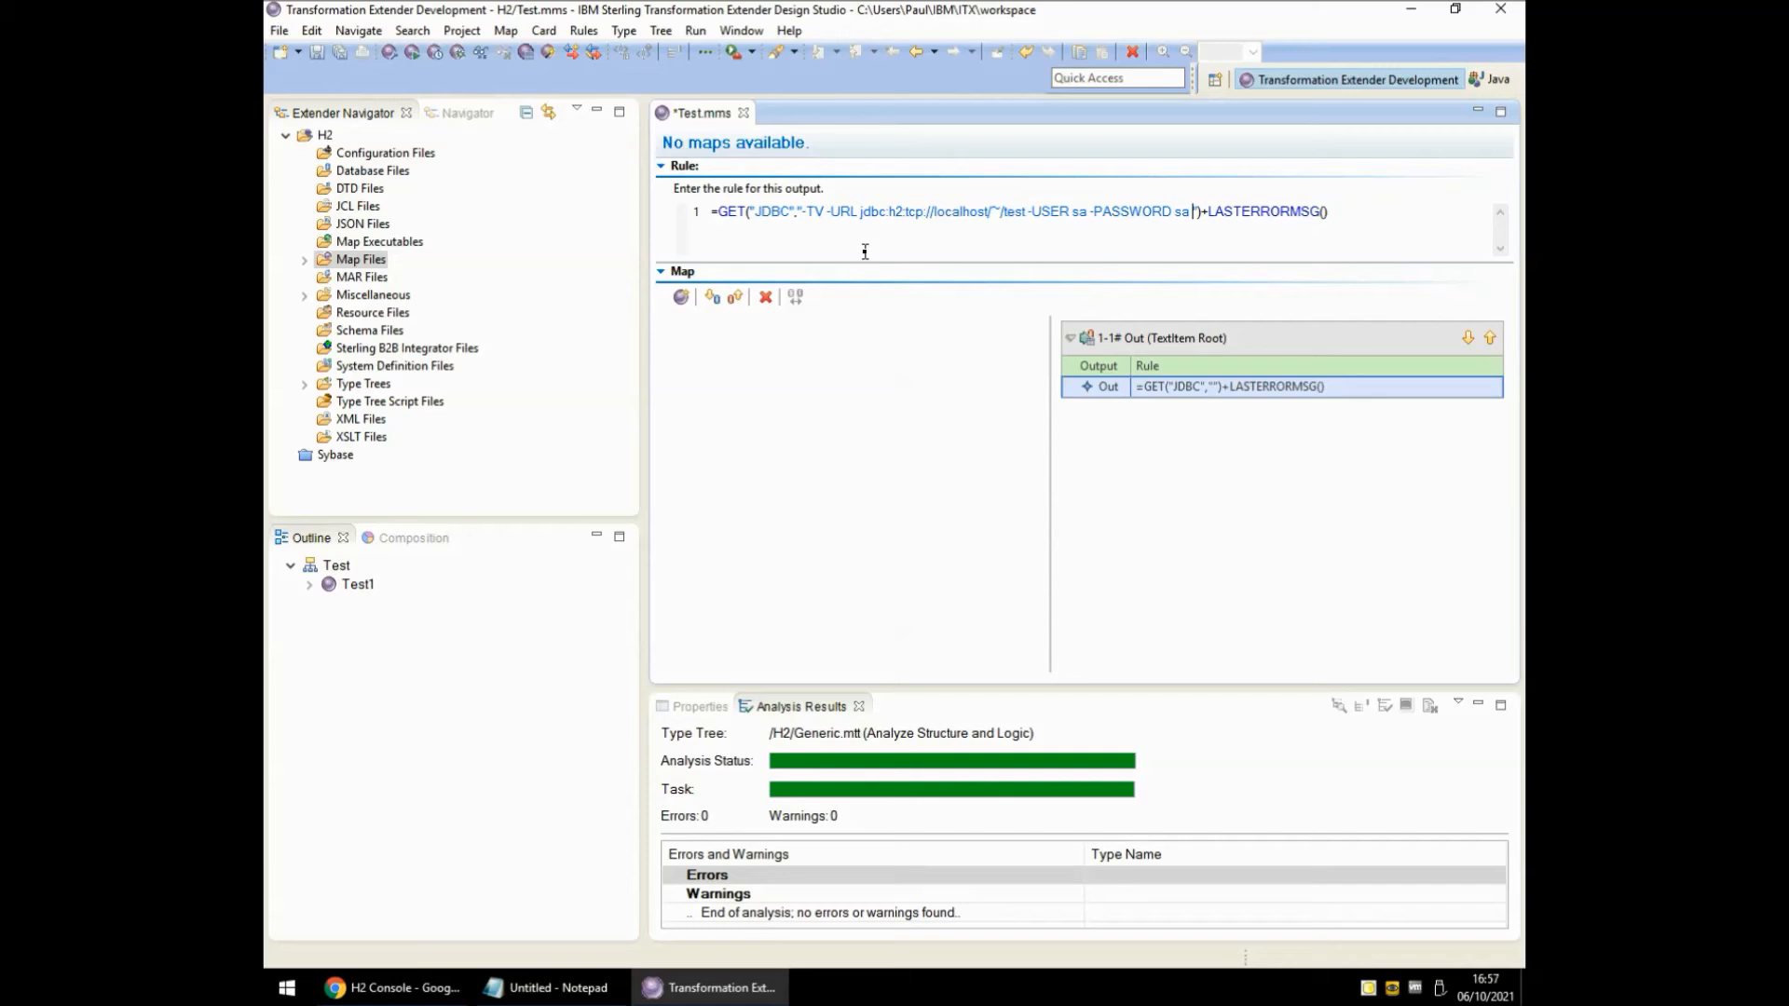
pyautogui.write('-QTY')
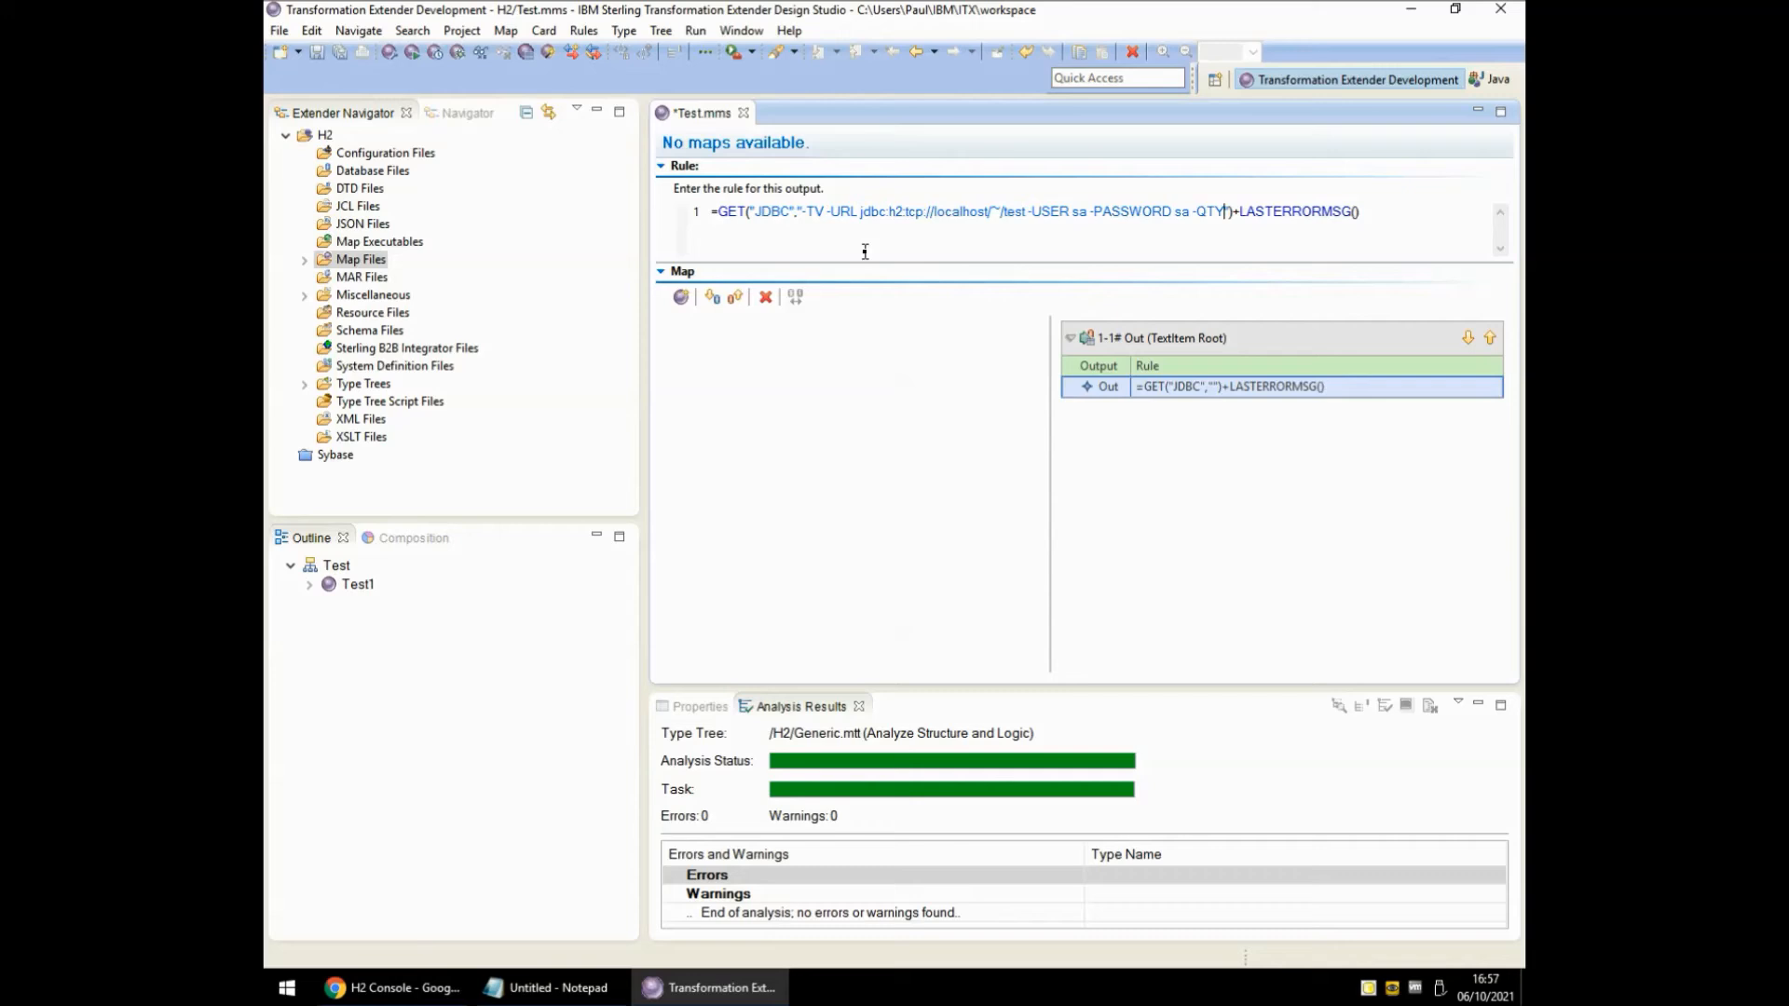
pyautogui.write(' * -LSN 2')
pyautogui.press('Return')
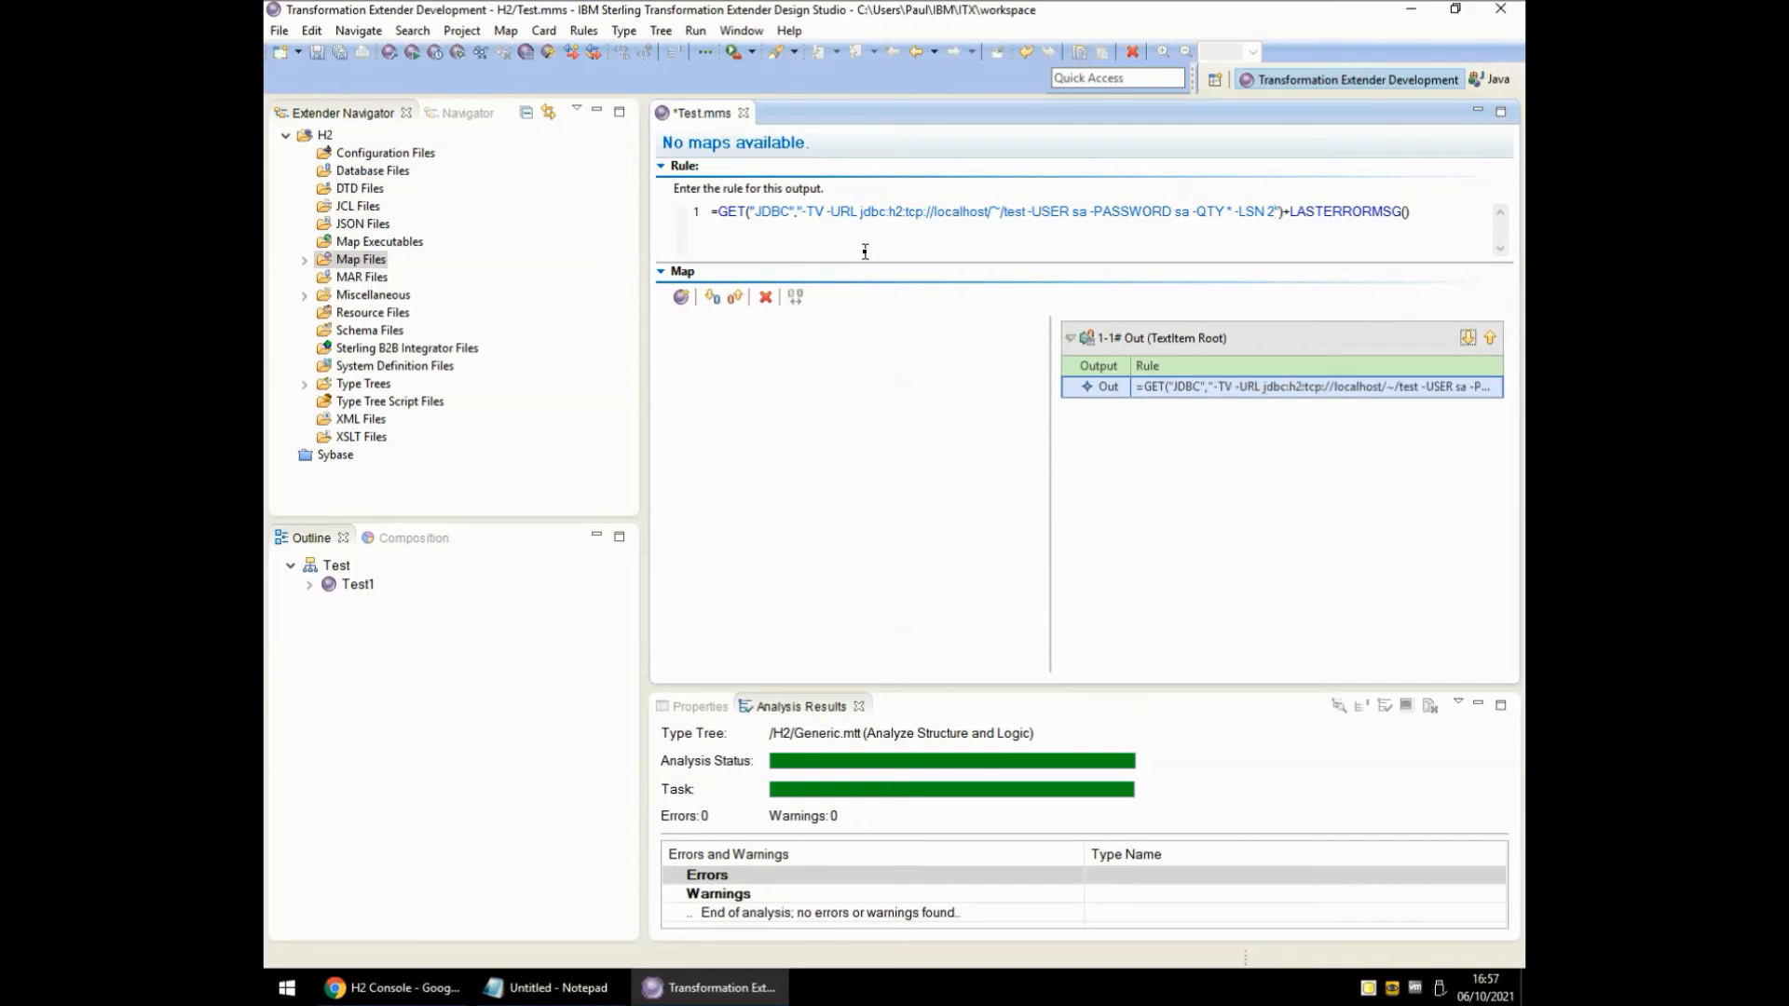
# Save the map source, run the Test1 map, and close the finished run report.
pyautogui.click(317, 54)
pyautogui.click(415, 56)
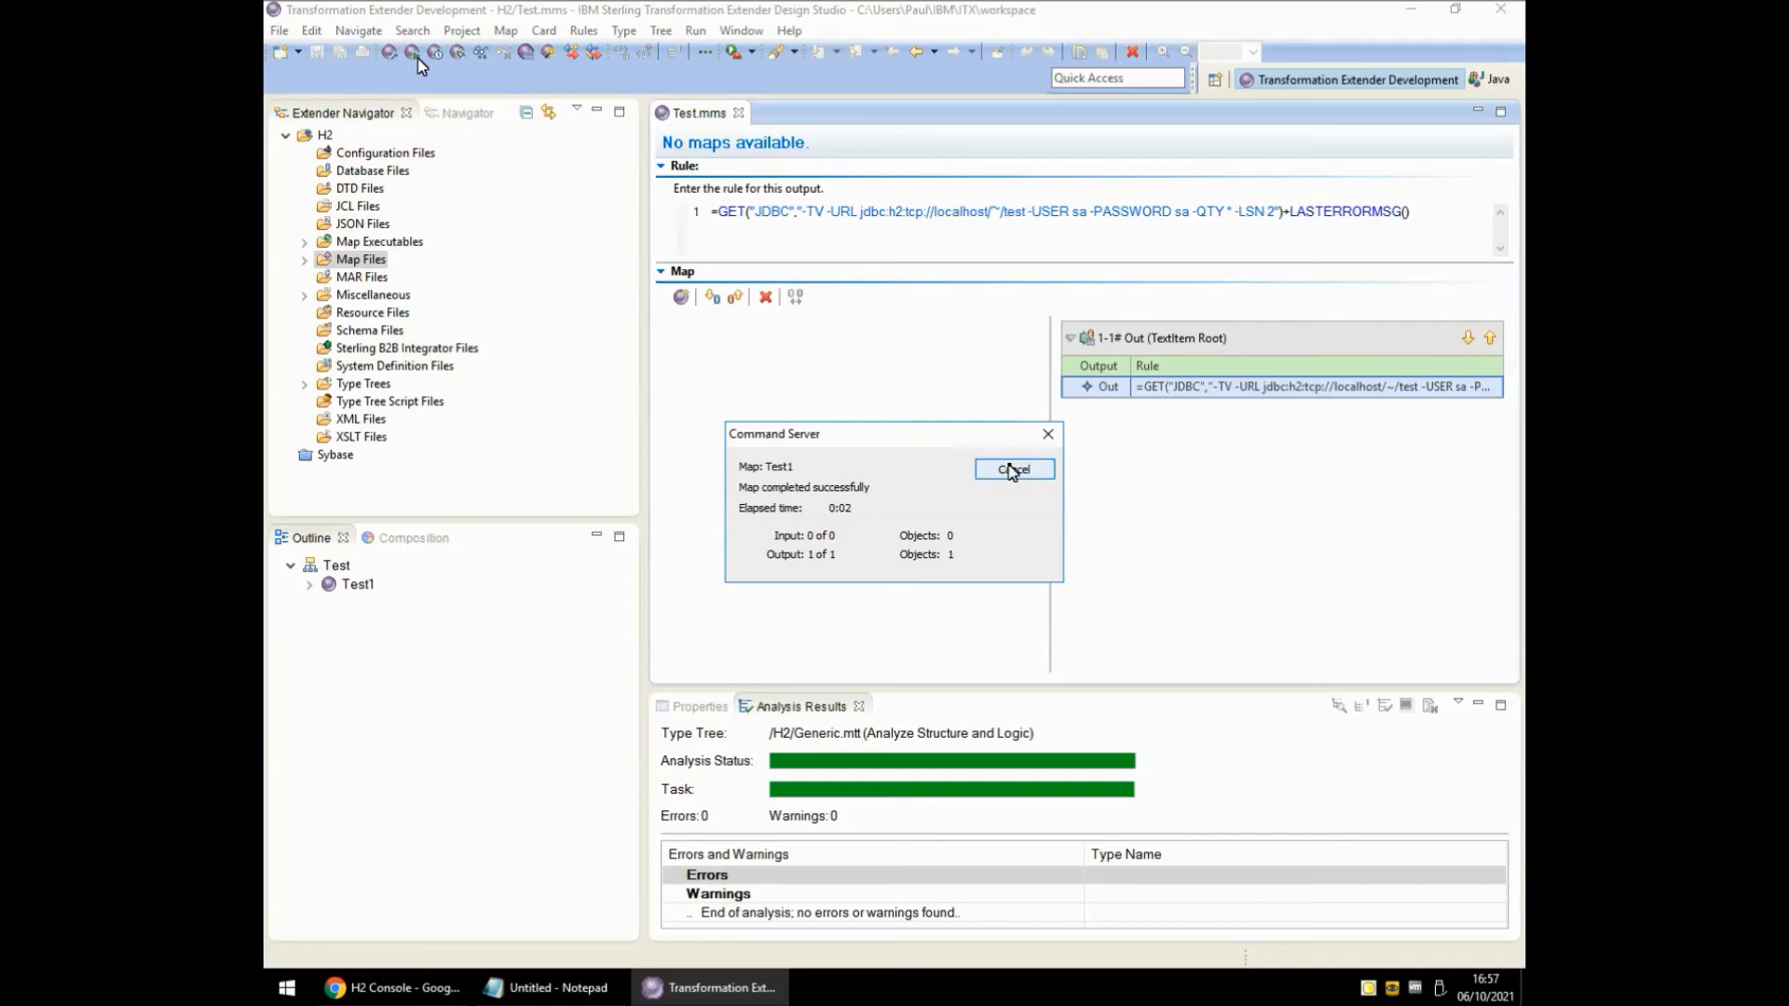
pyautogui.click(1015, 472)
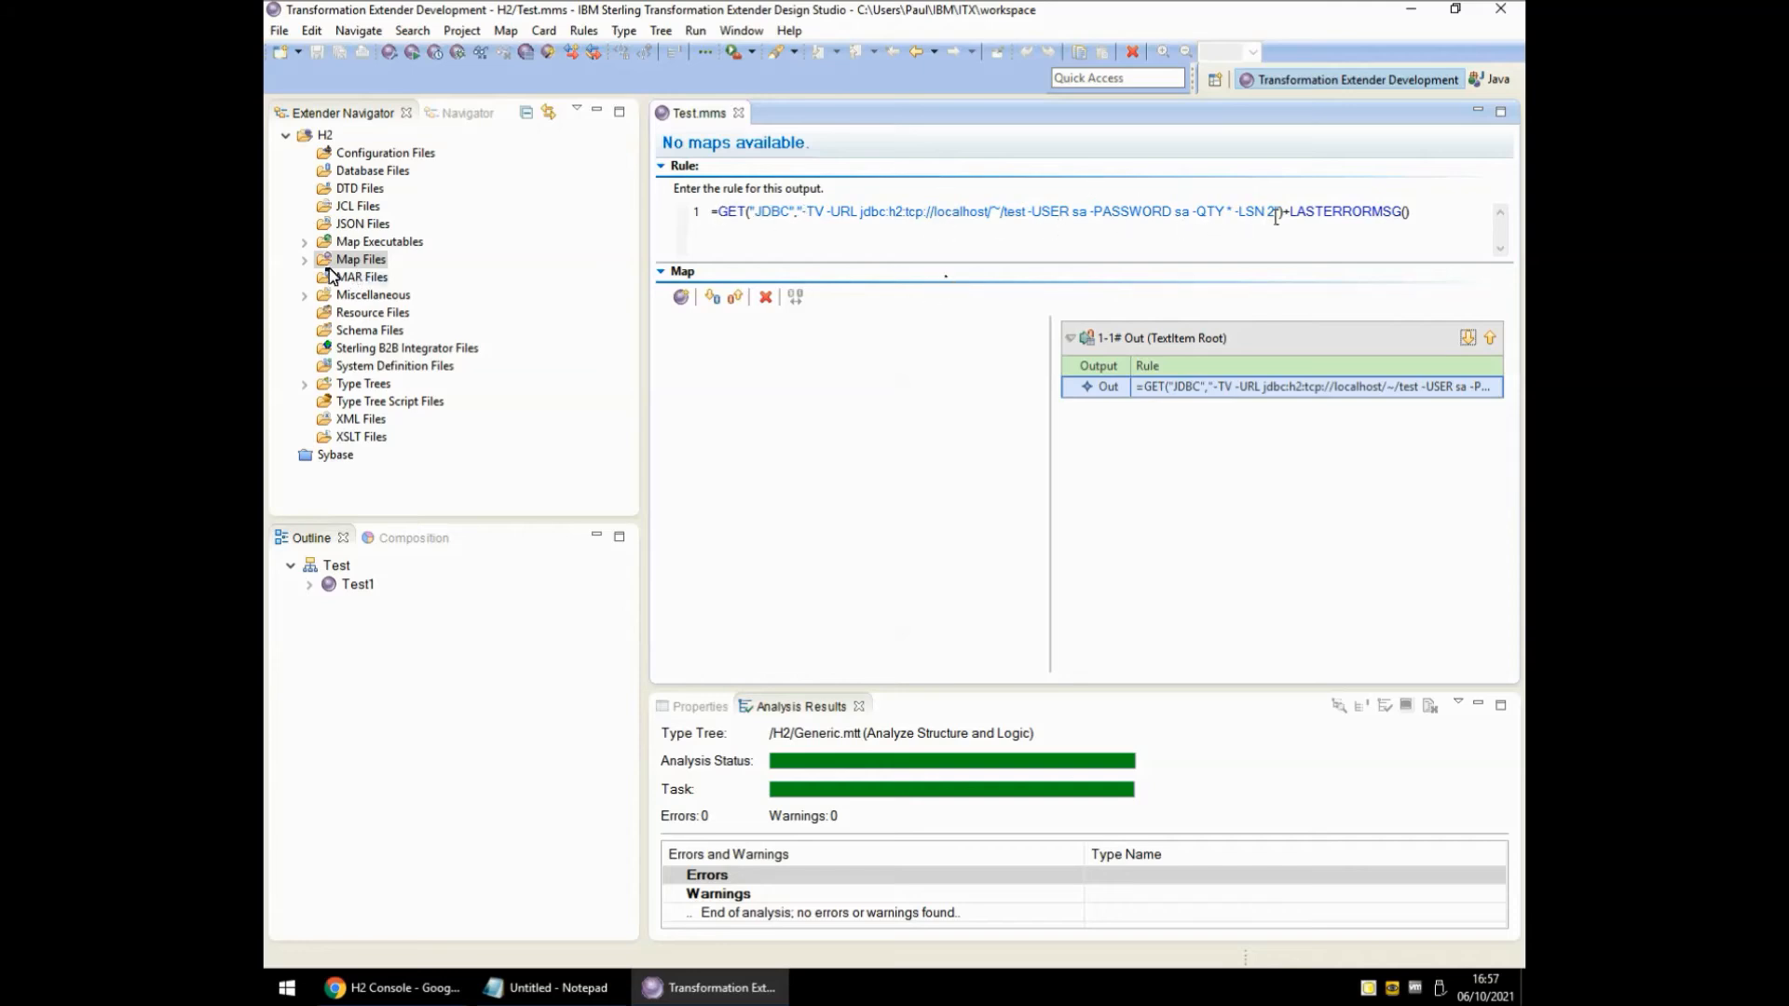
# Open Output.txt from the project's Miscellaneous files and dock it beside the map editor.
pyautogui.click(305, 261)
pyautogui.click(305, 314)
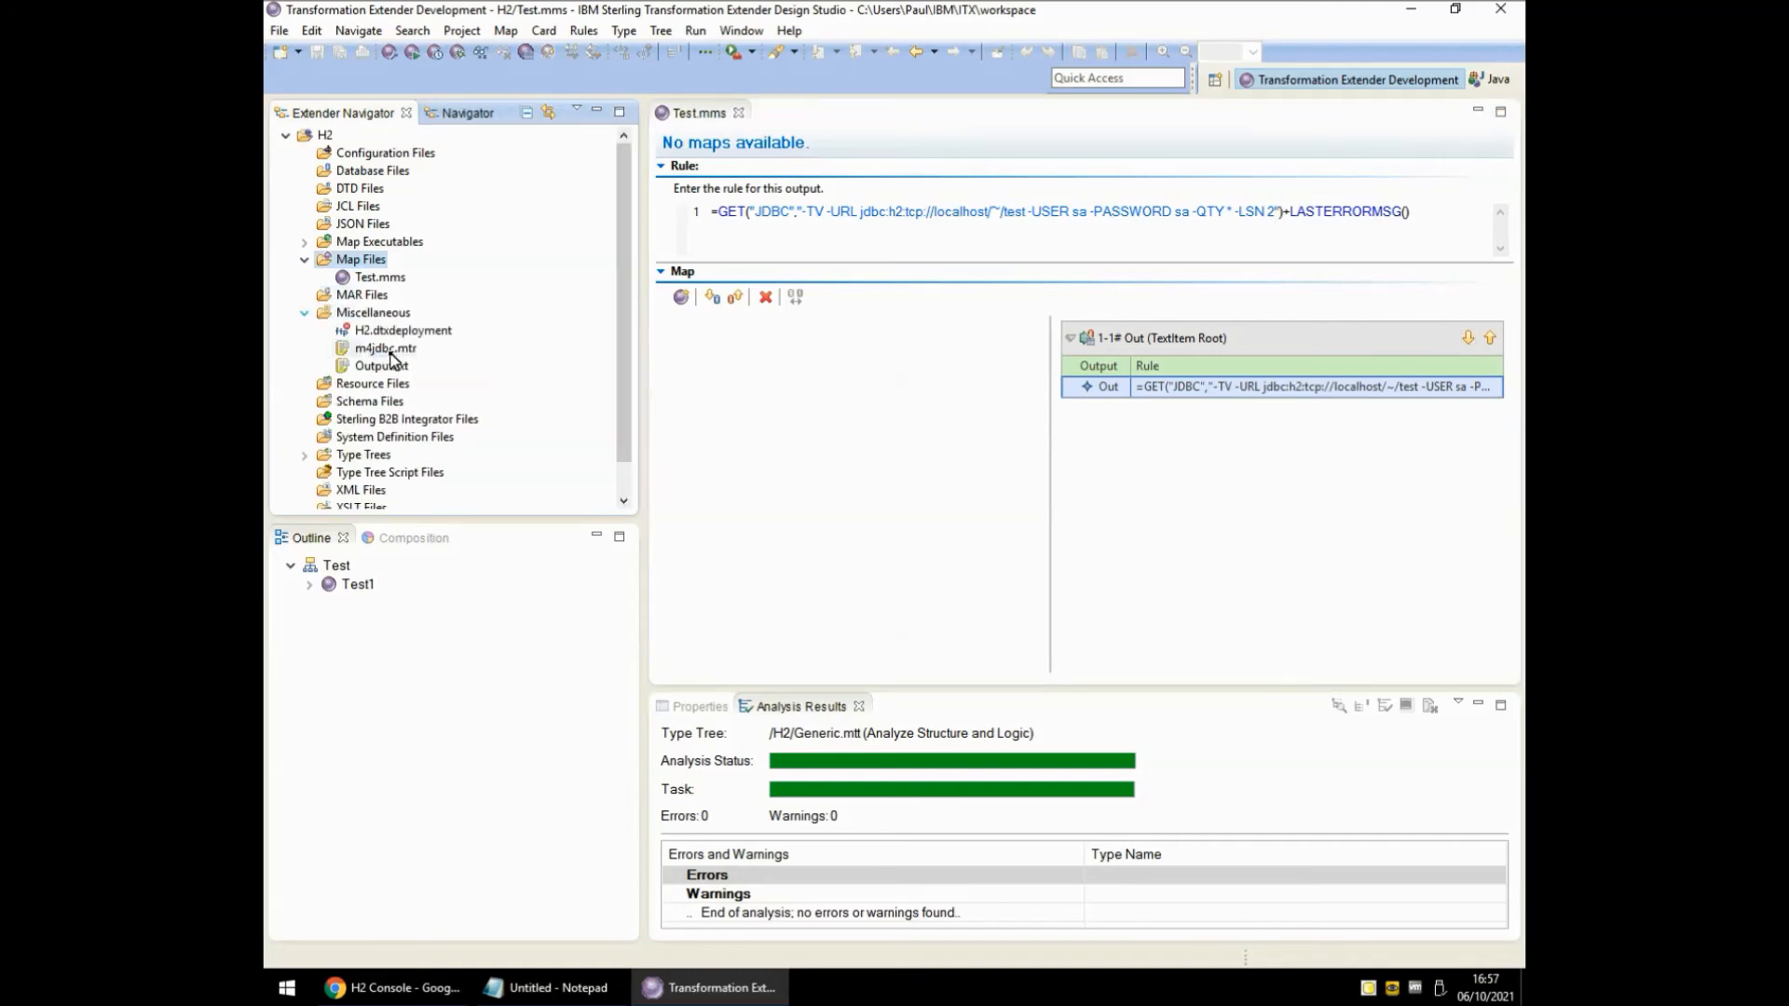
pyautogui.click(385, 367)
pyautogui.doubleClick(389, 371)
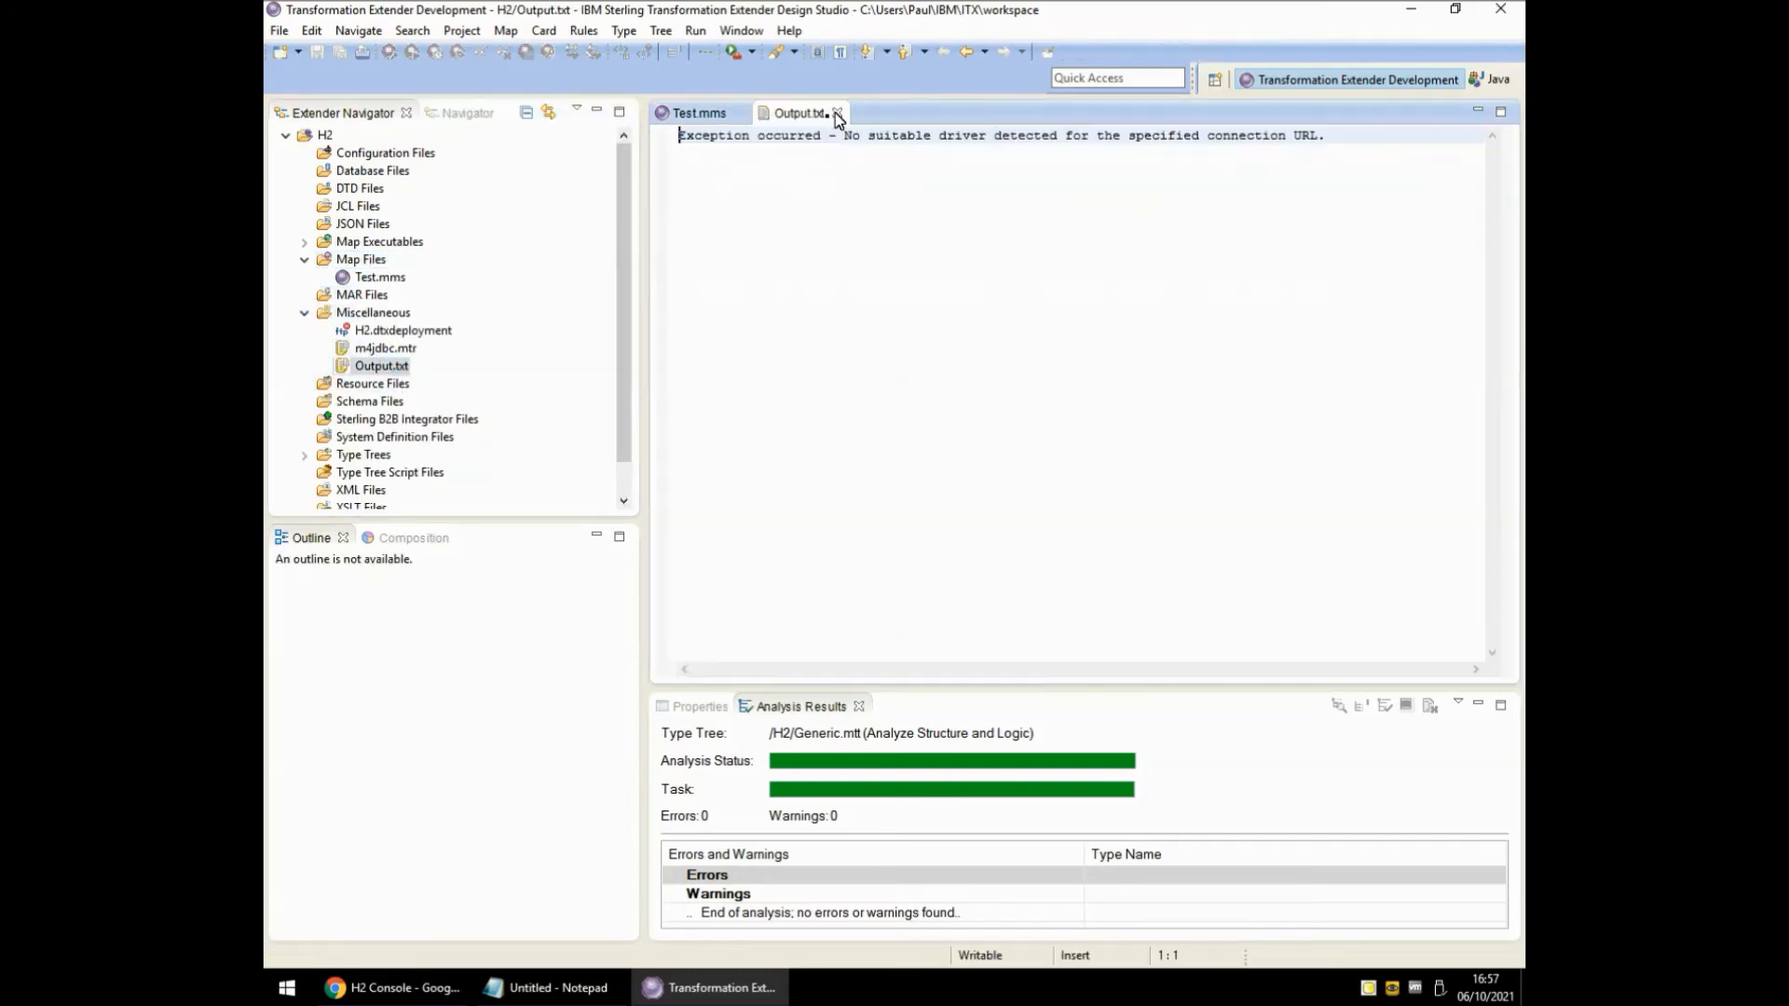
pyautogui.moveTo(805, 112); pyautogui.dragTo(1443, 328)
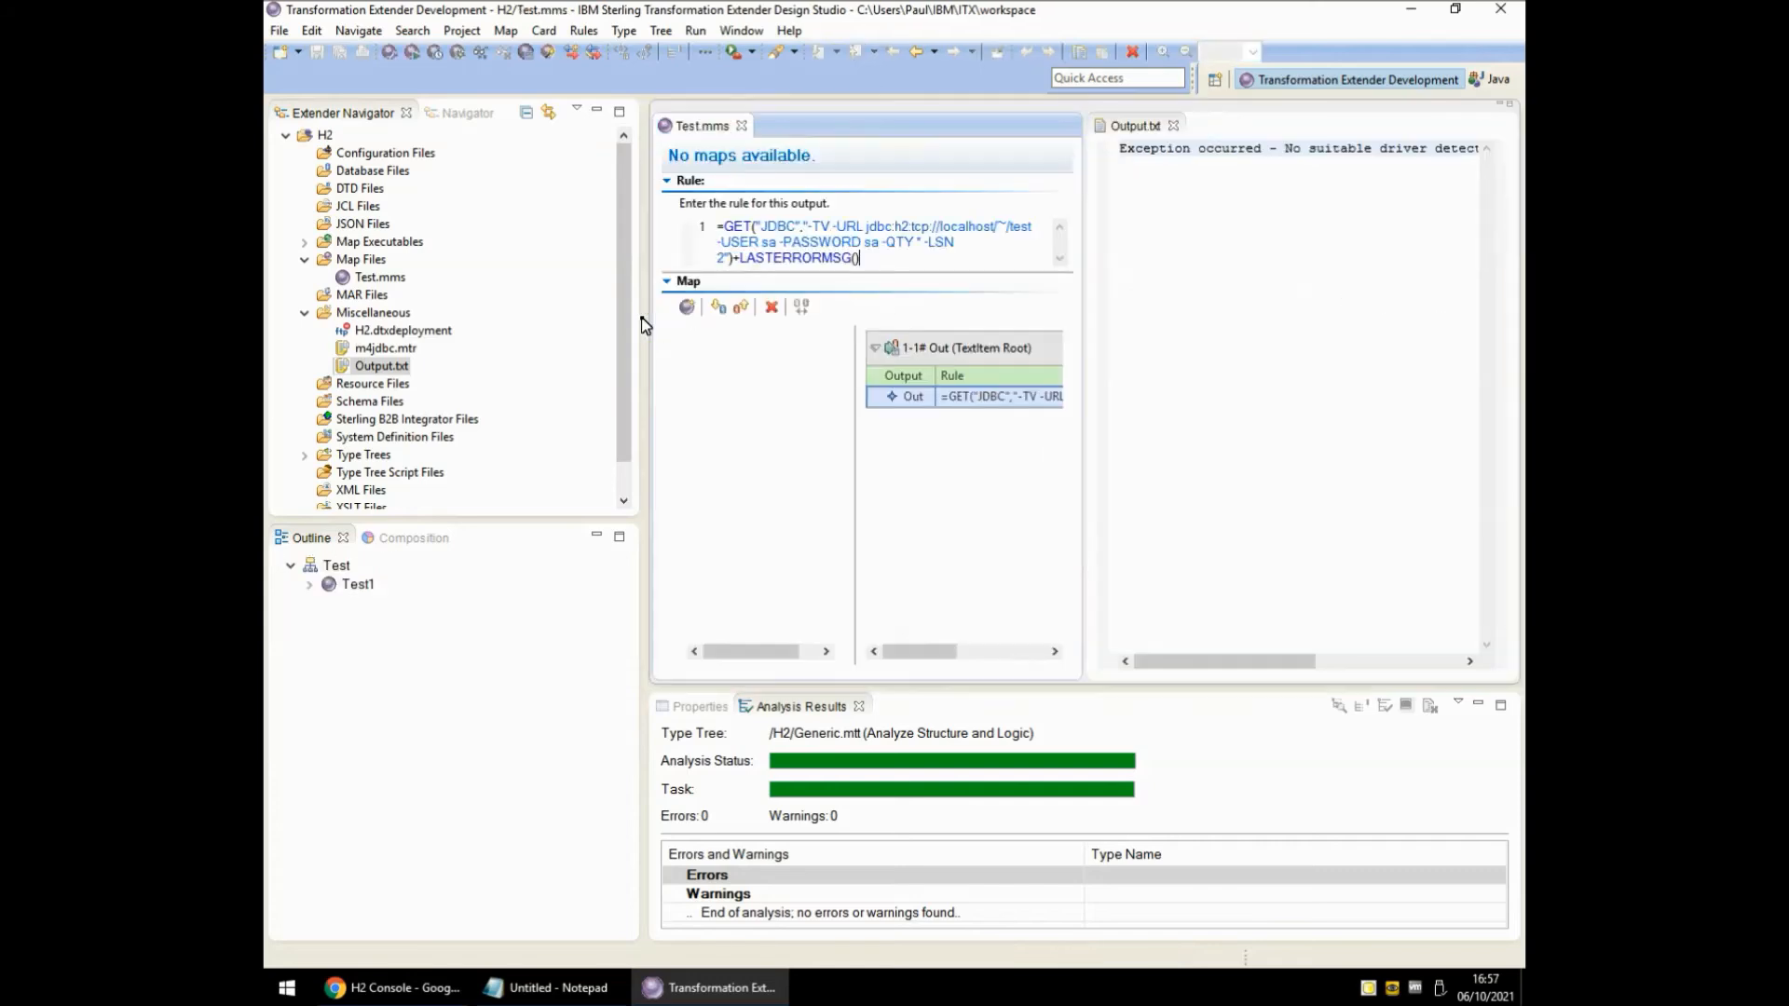
pyautogui.moveTo(1234, 666); pyautogui.dragTo(1388, 667)
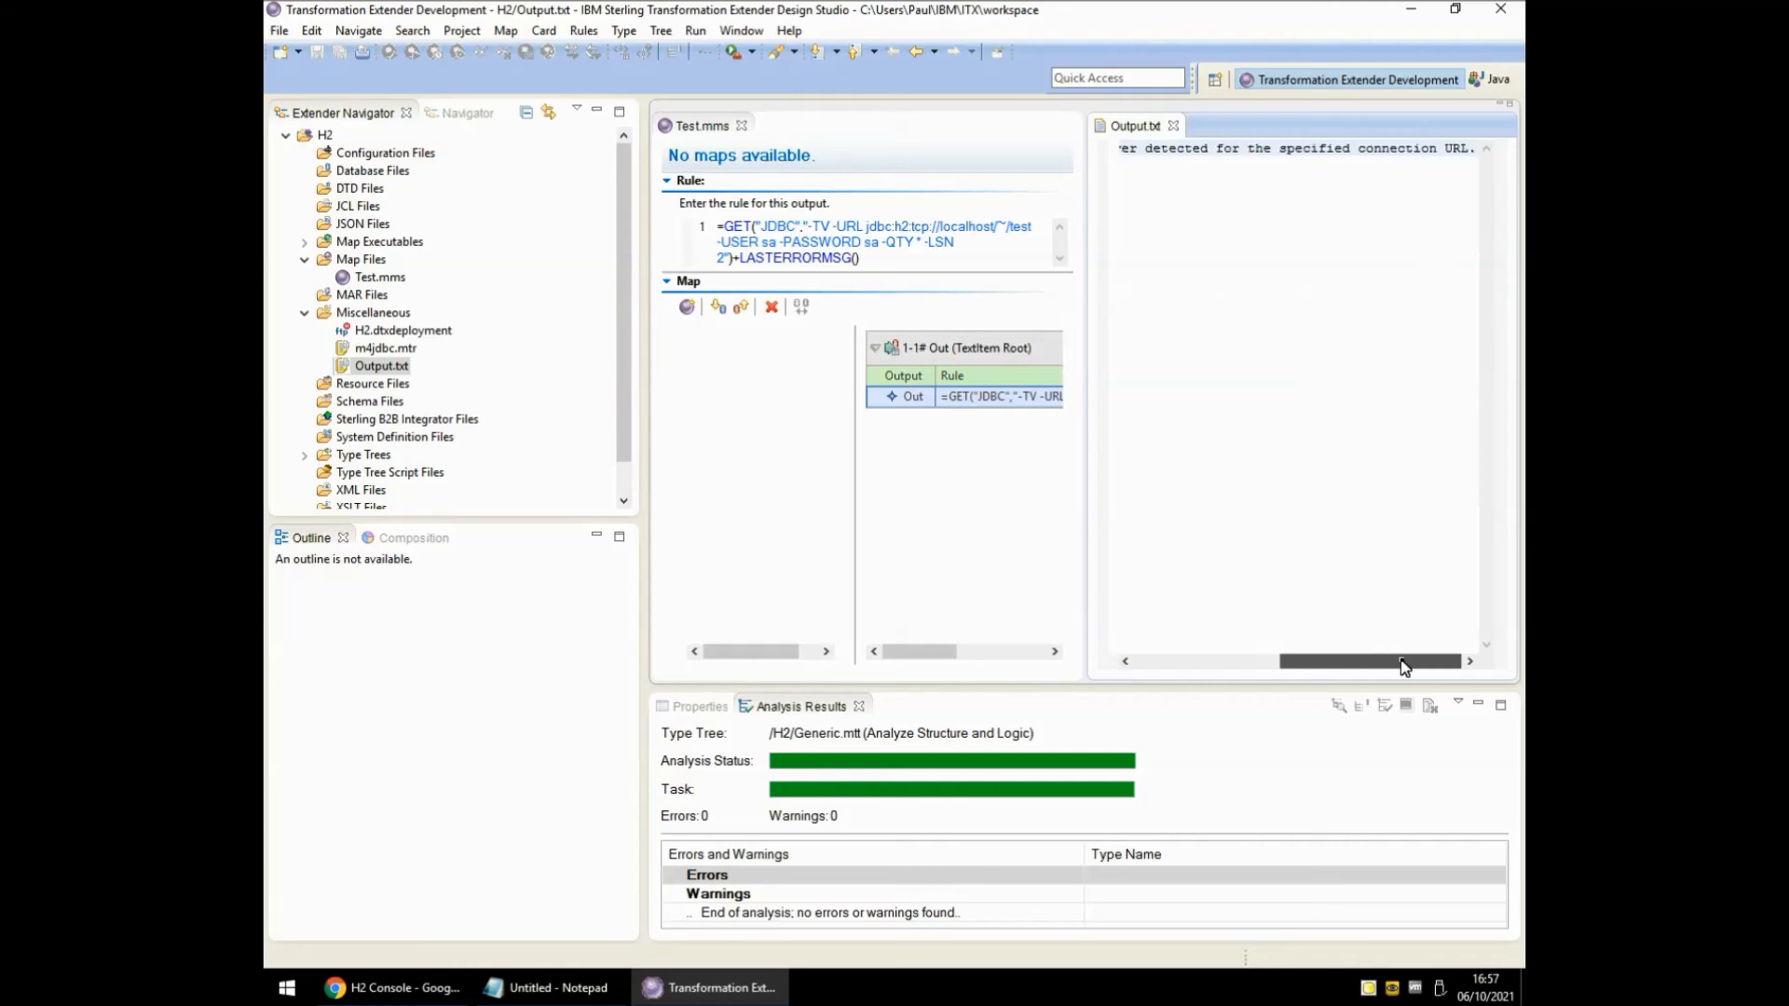
pyautogui.moveTo(1169, 669); pyautogui.dragTo(1168, 666)
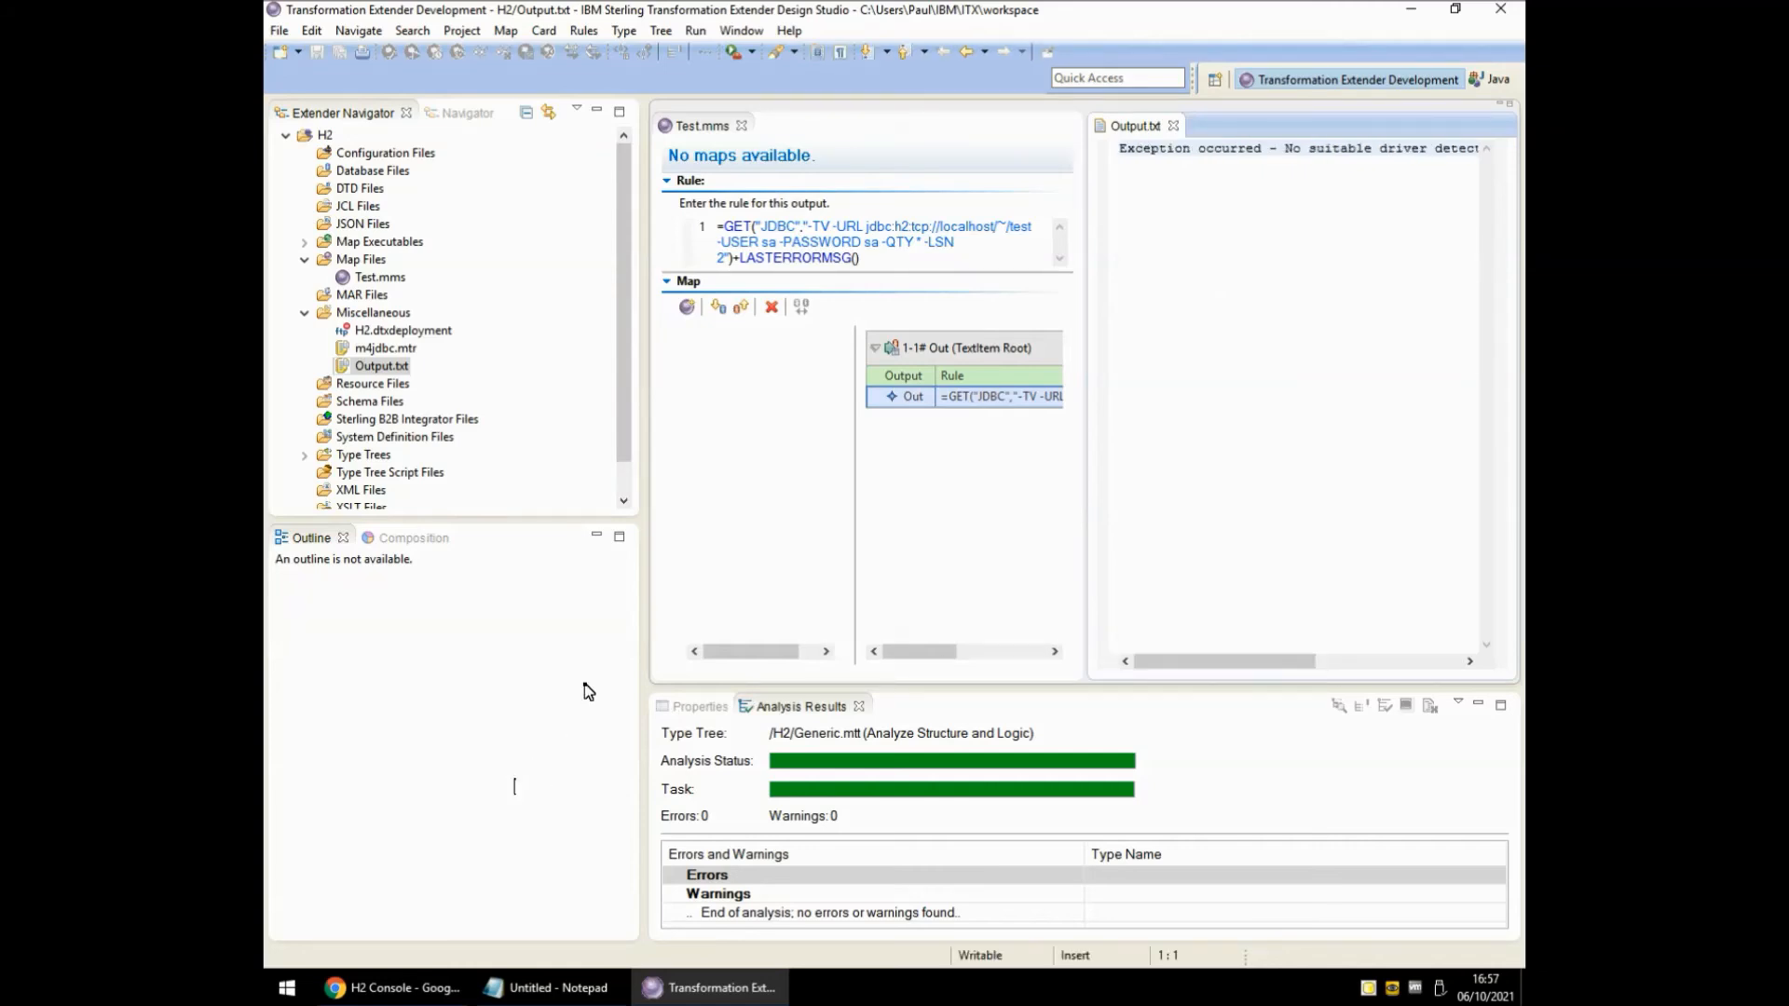
# Open C:\Program Files (x86)\H2\bin and copy the h2-1.4.200.jar driver file.
pyautogui.press('super+r')
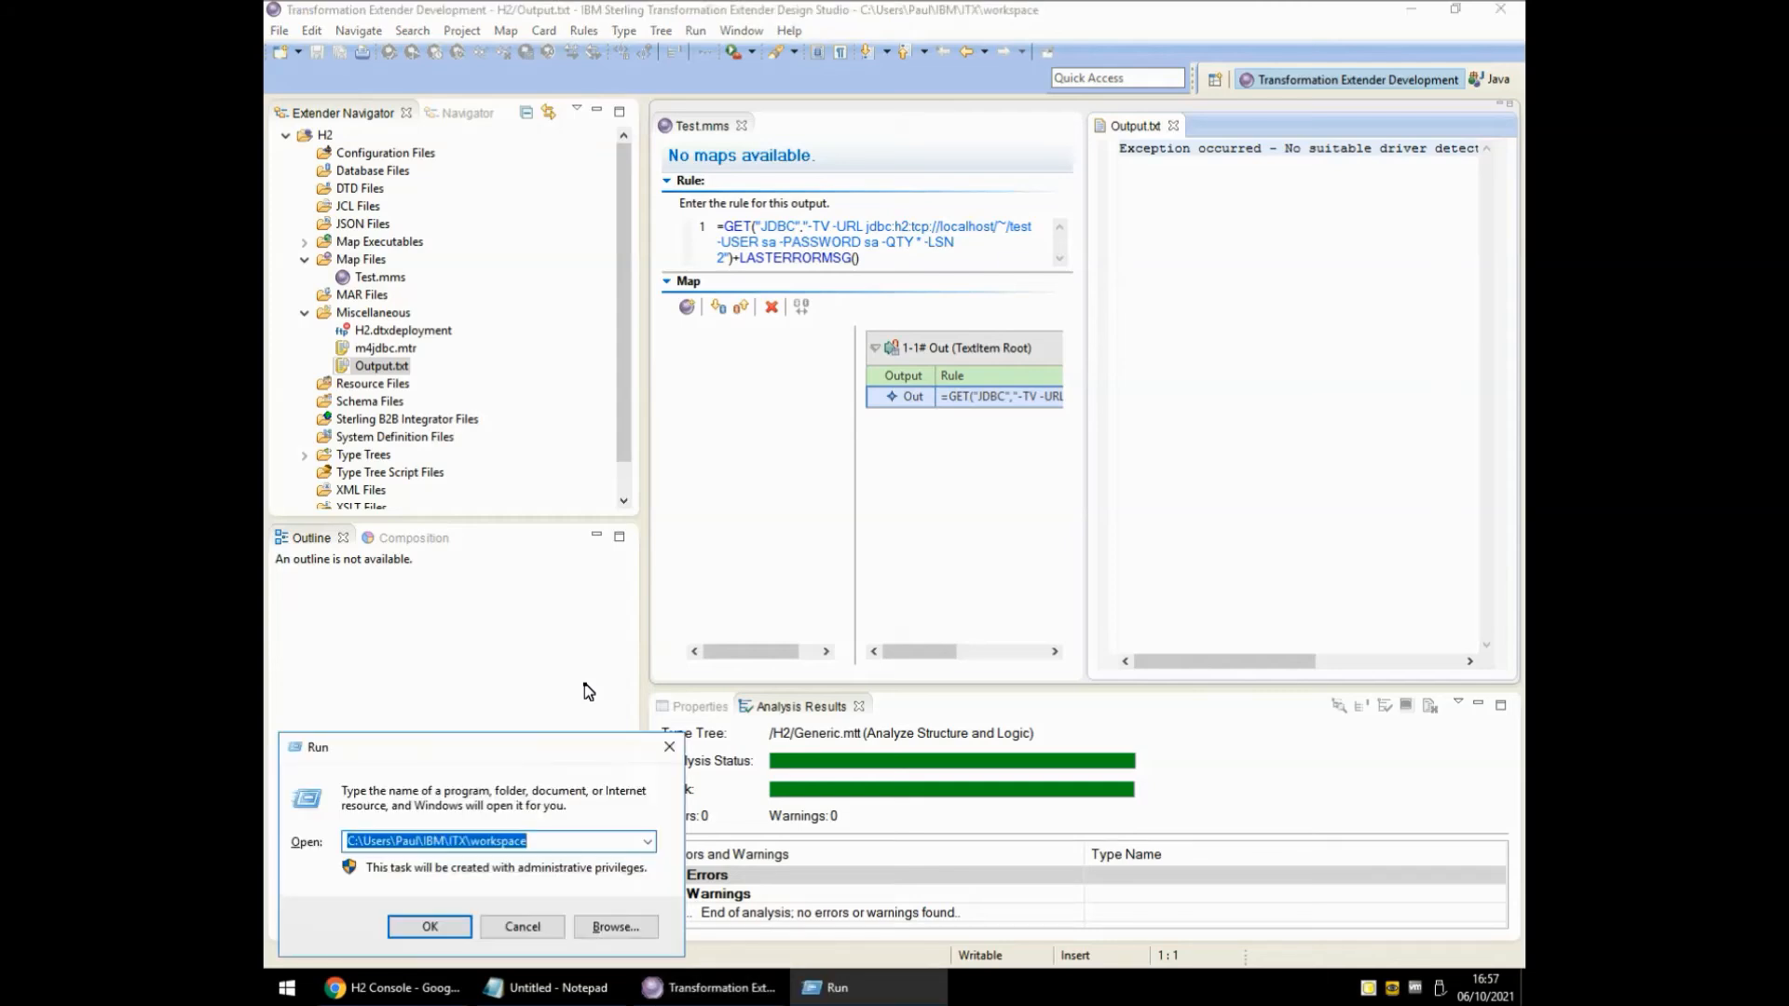
pyautogui.write('c:\\pro')
pyautogui.press('Down')
pyautogui.press('Down')
pyautogui.press('Down')
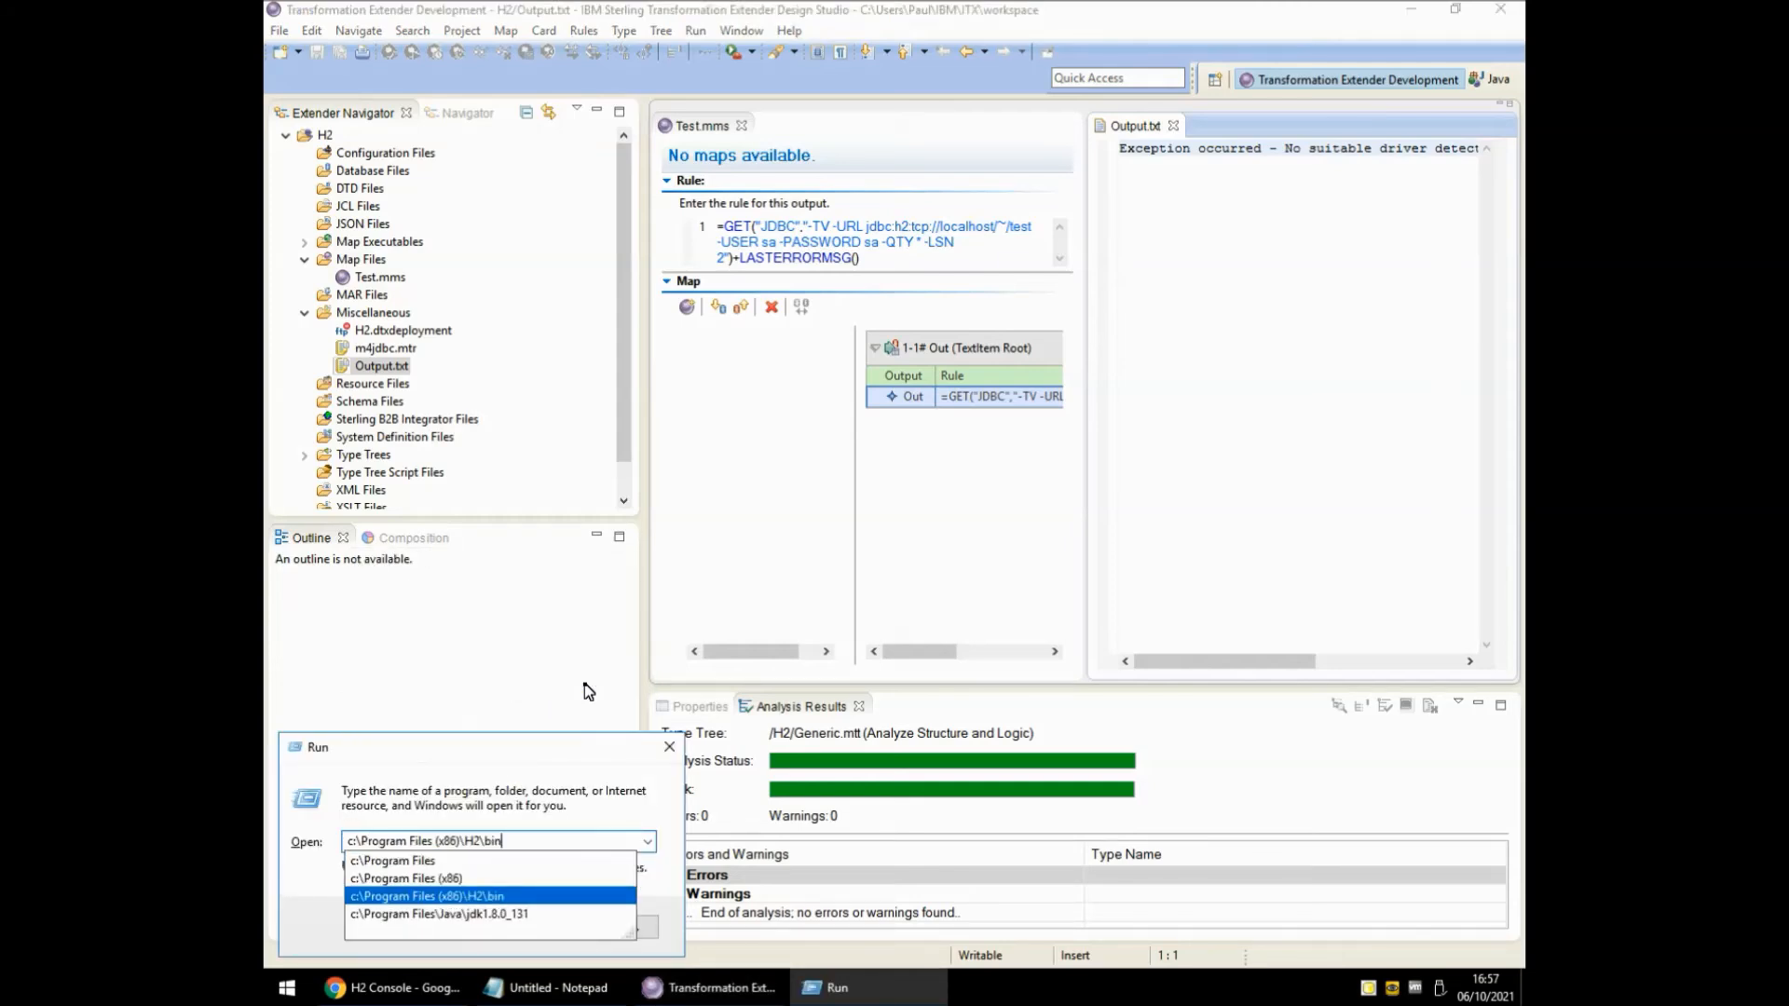
pyautogui.press('BackSpace')
pyautogui.press('BackSpace')
pyautogui.press('BackSpace')
pyautogui.press('Return')
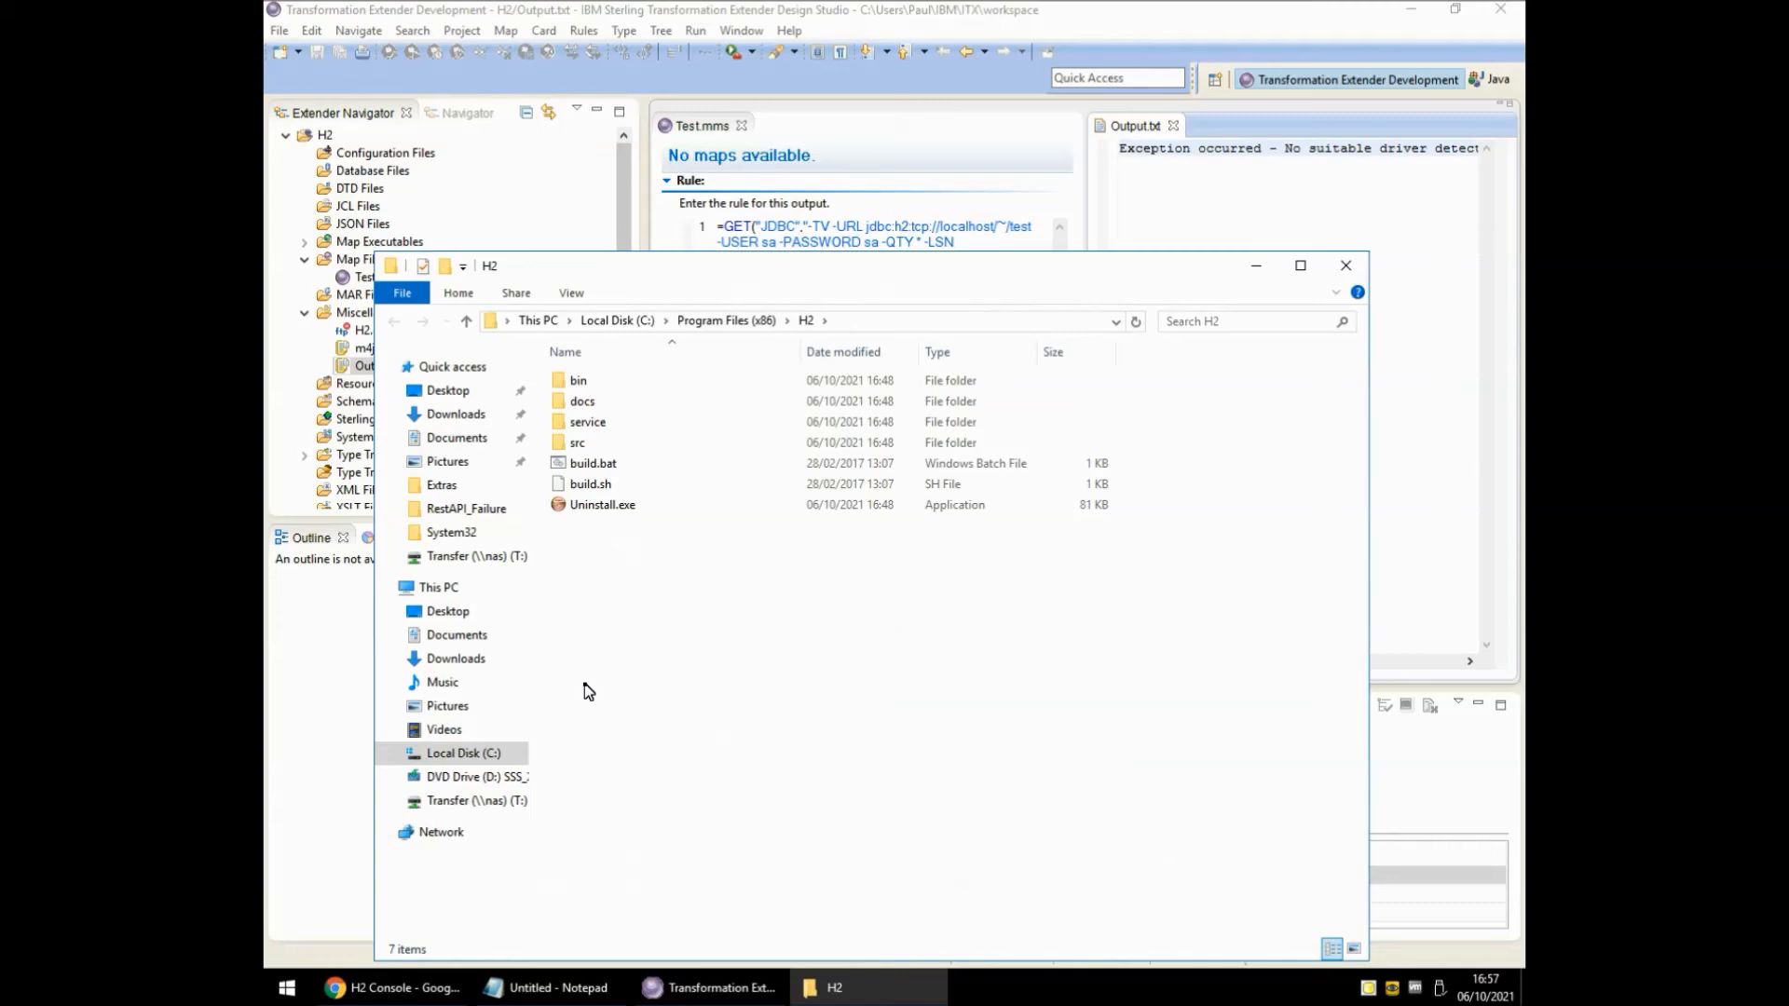
pyautogui.press('Down')
pyautogui.press('Return')
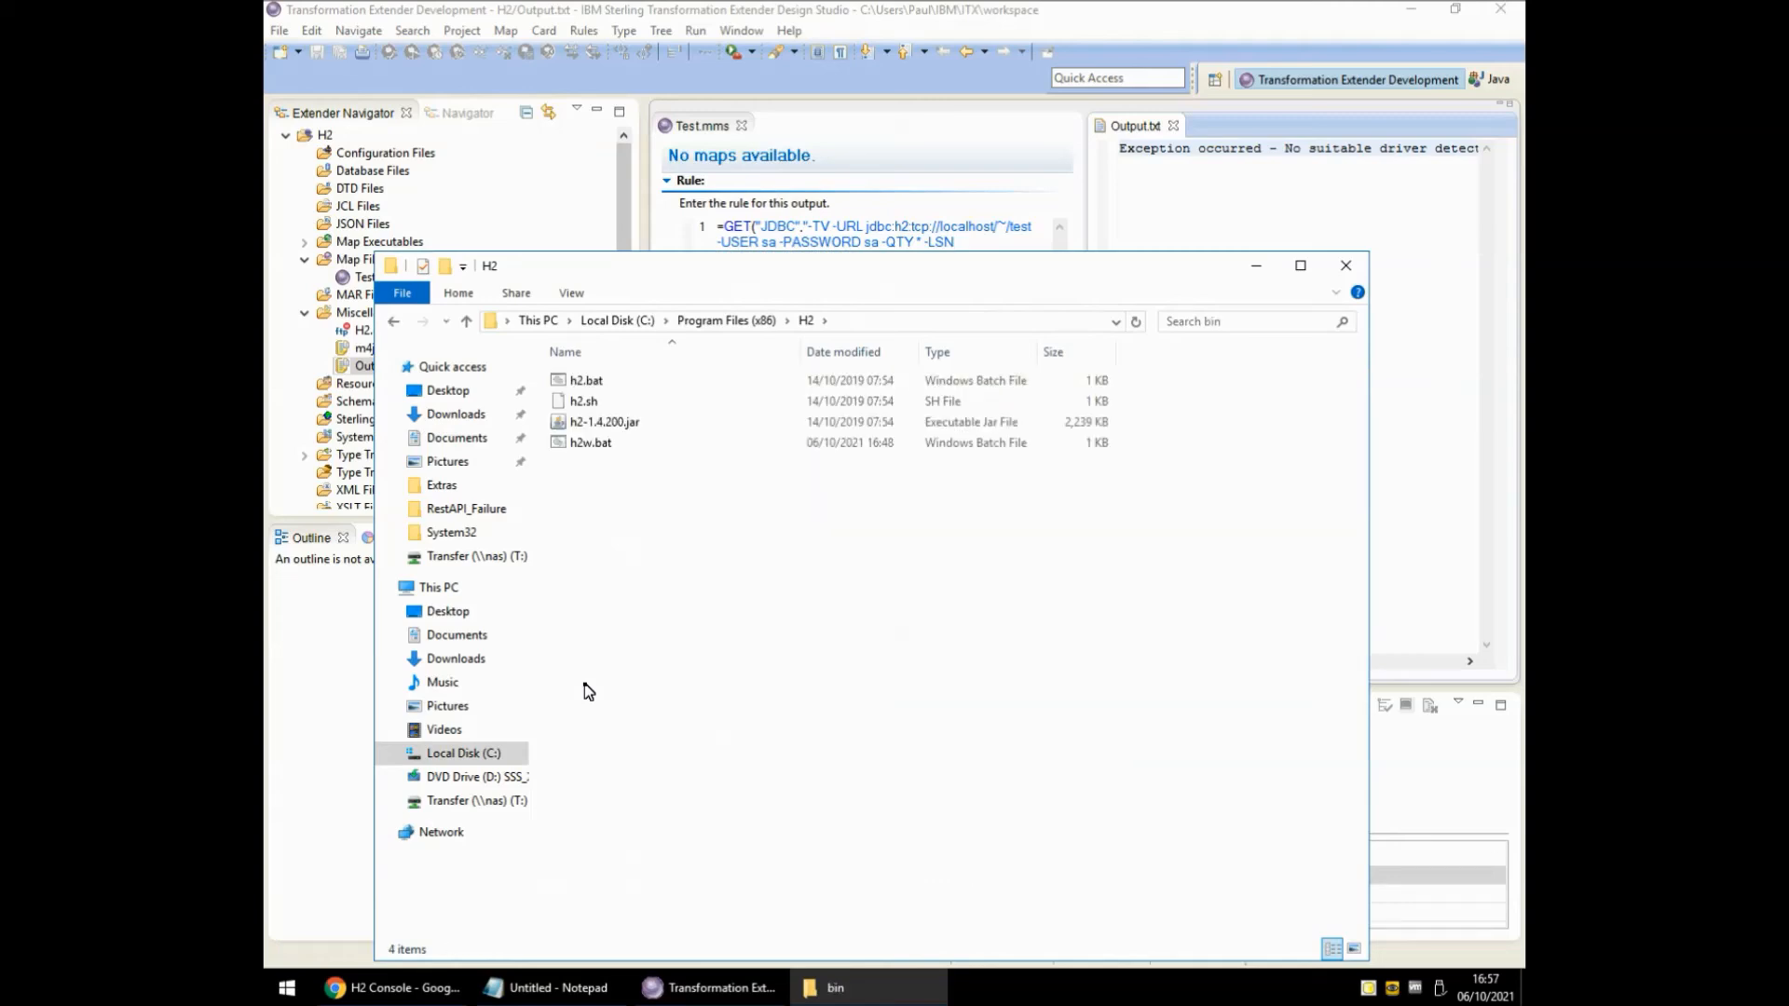
pyautogui.press('Down')
pyautogui.press('Down')
pyautogui.press('Down')
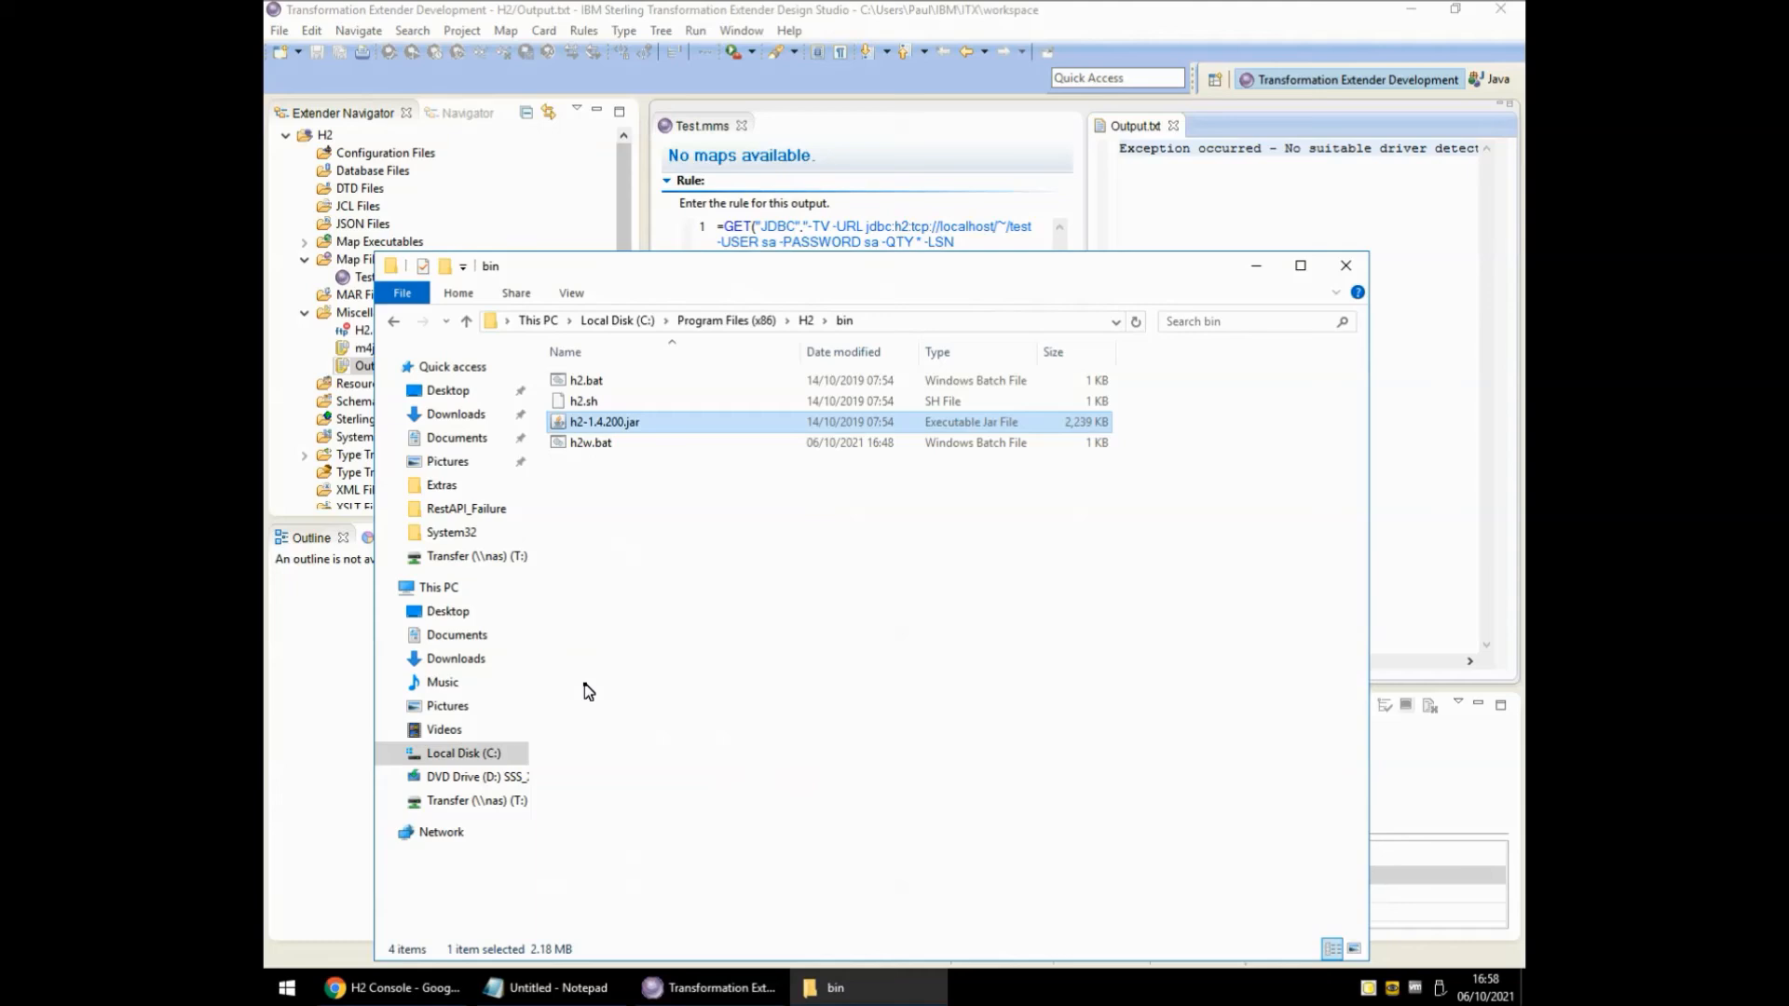
# Paste h2-1.4.200.jar into c:\ibm\ITX10100\extjar and minimize both folder windows.
pyautogui.press('super+r')
pyautogui.write('c:\\i')
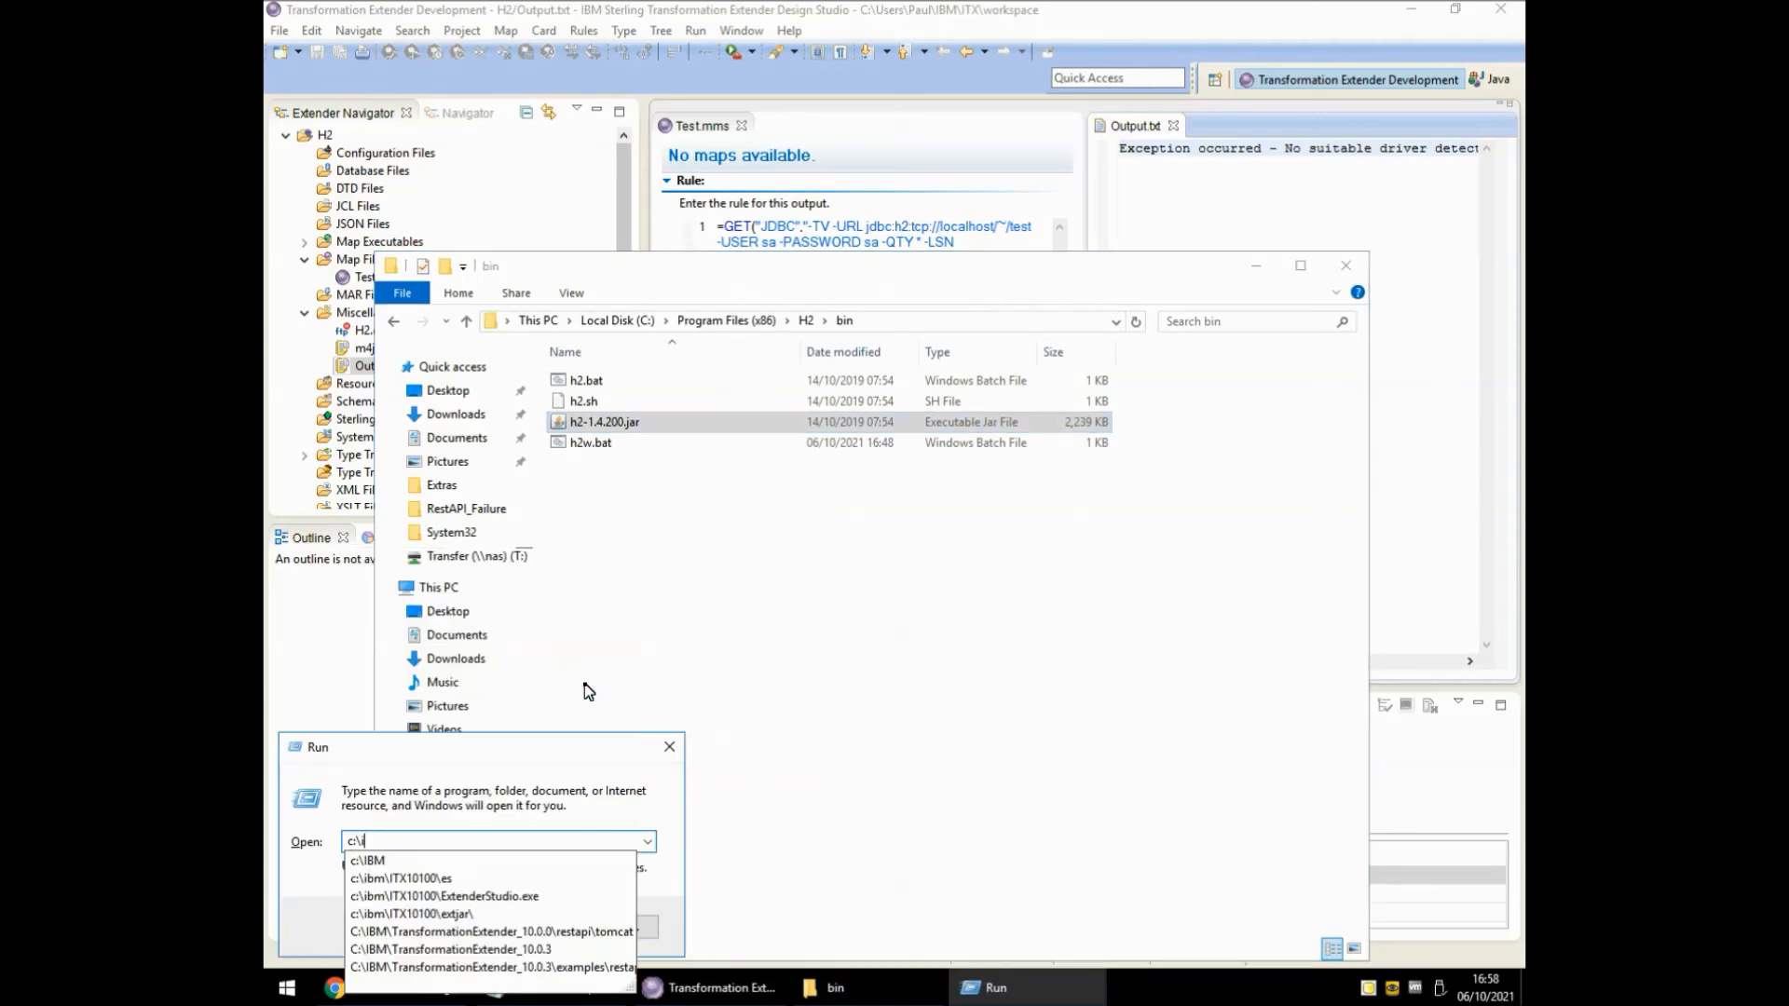
pyautogui.write('bm\\')
pyautogui.press('Down')
pyautogui.press('Return')
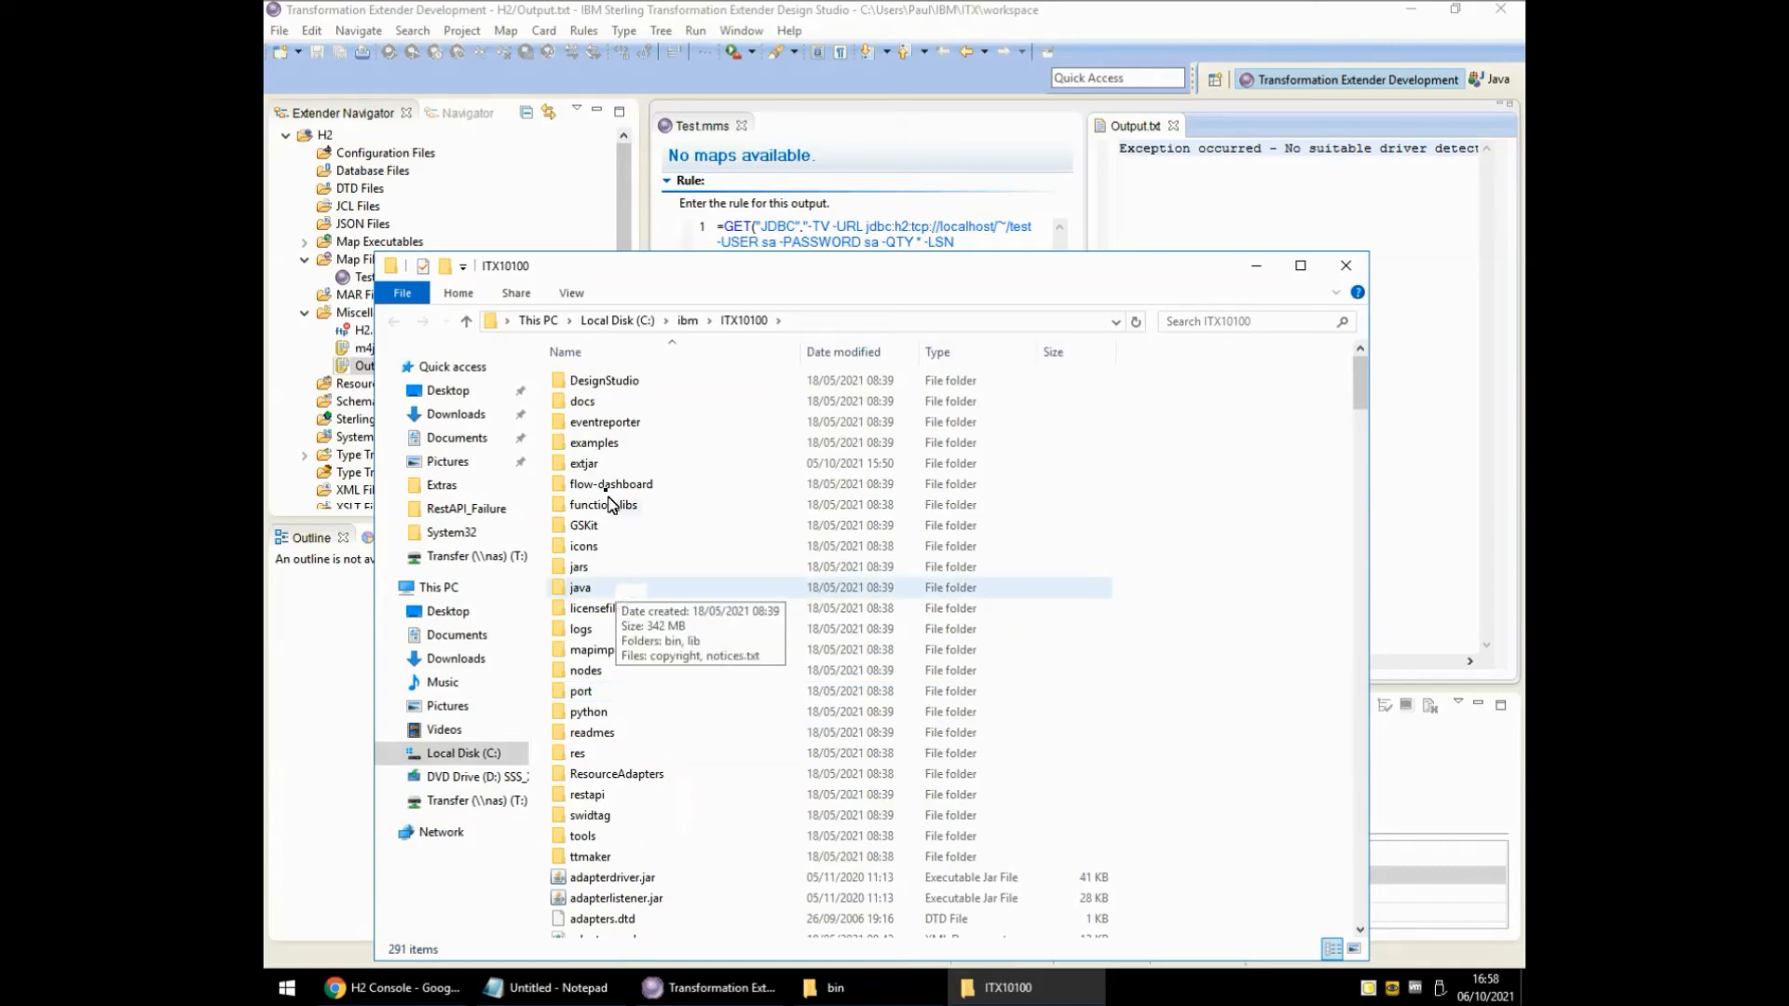
pyautogui.doubleClick(601, 465)
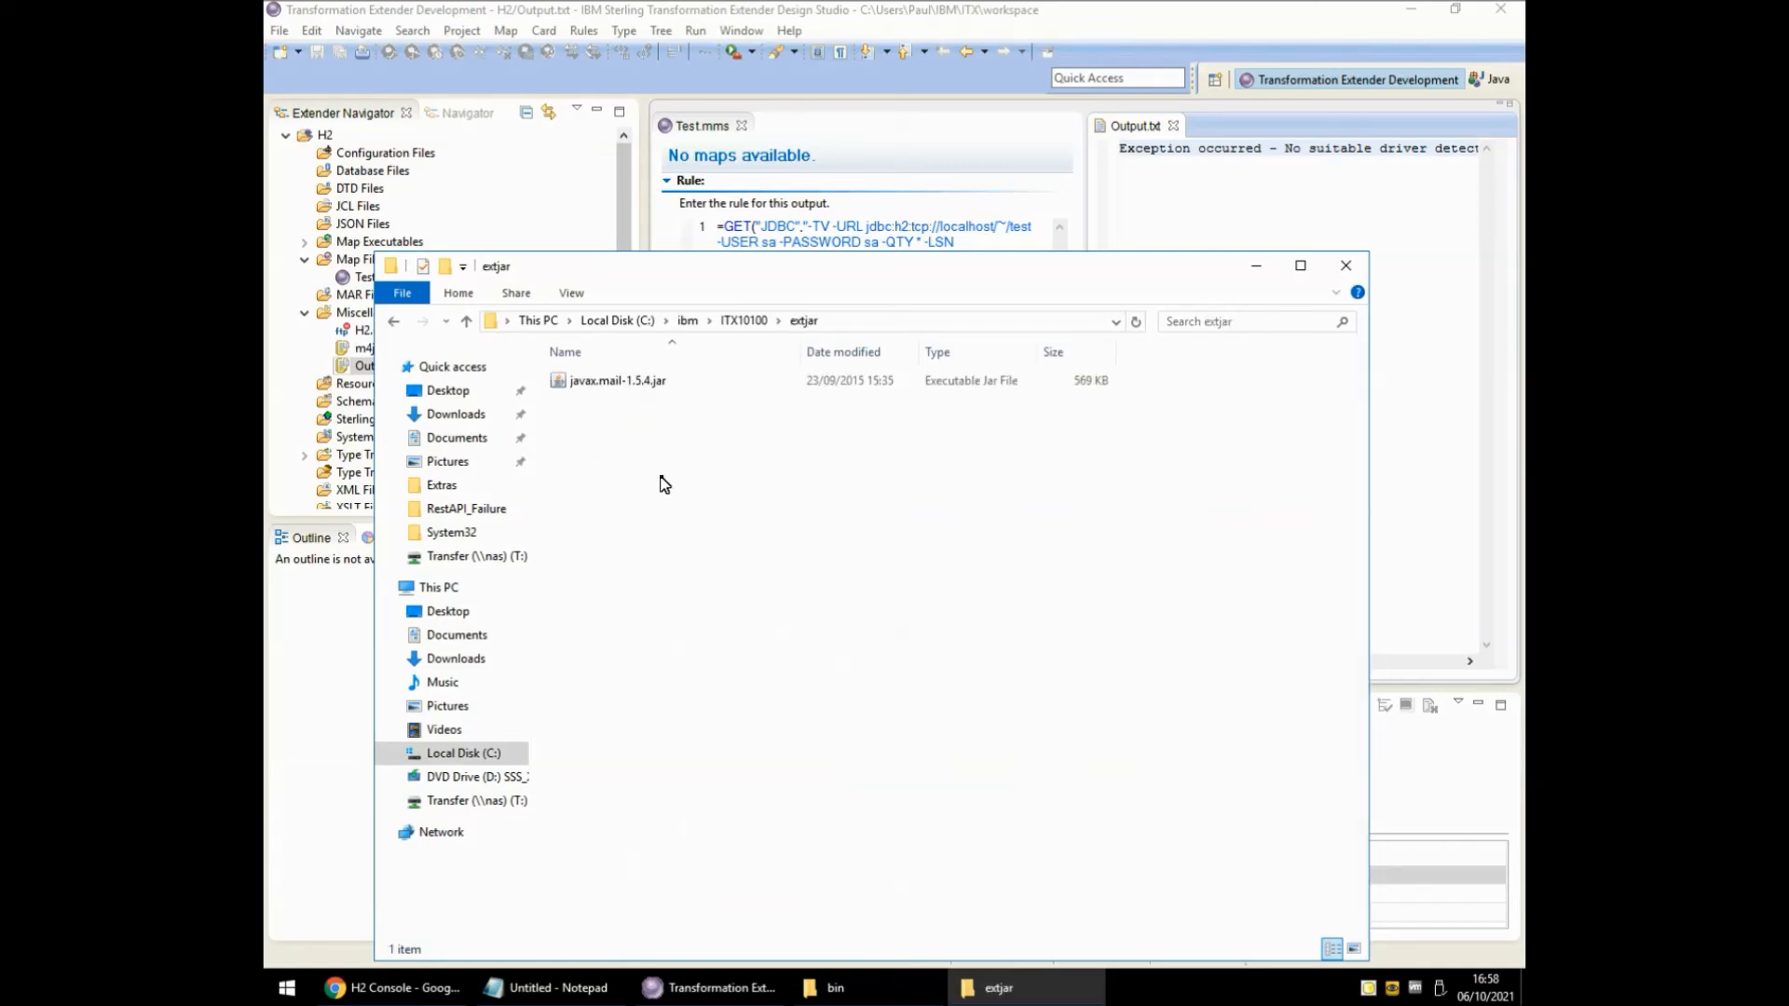
pyautogui.hotkey('ctrl', 'v')
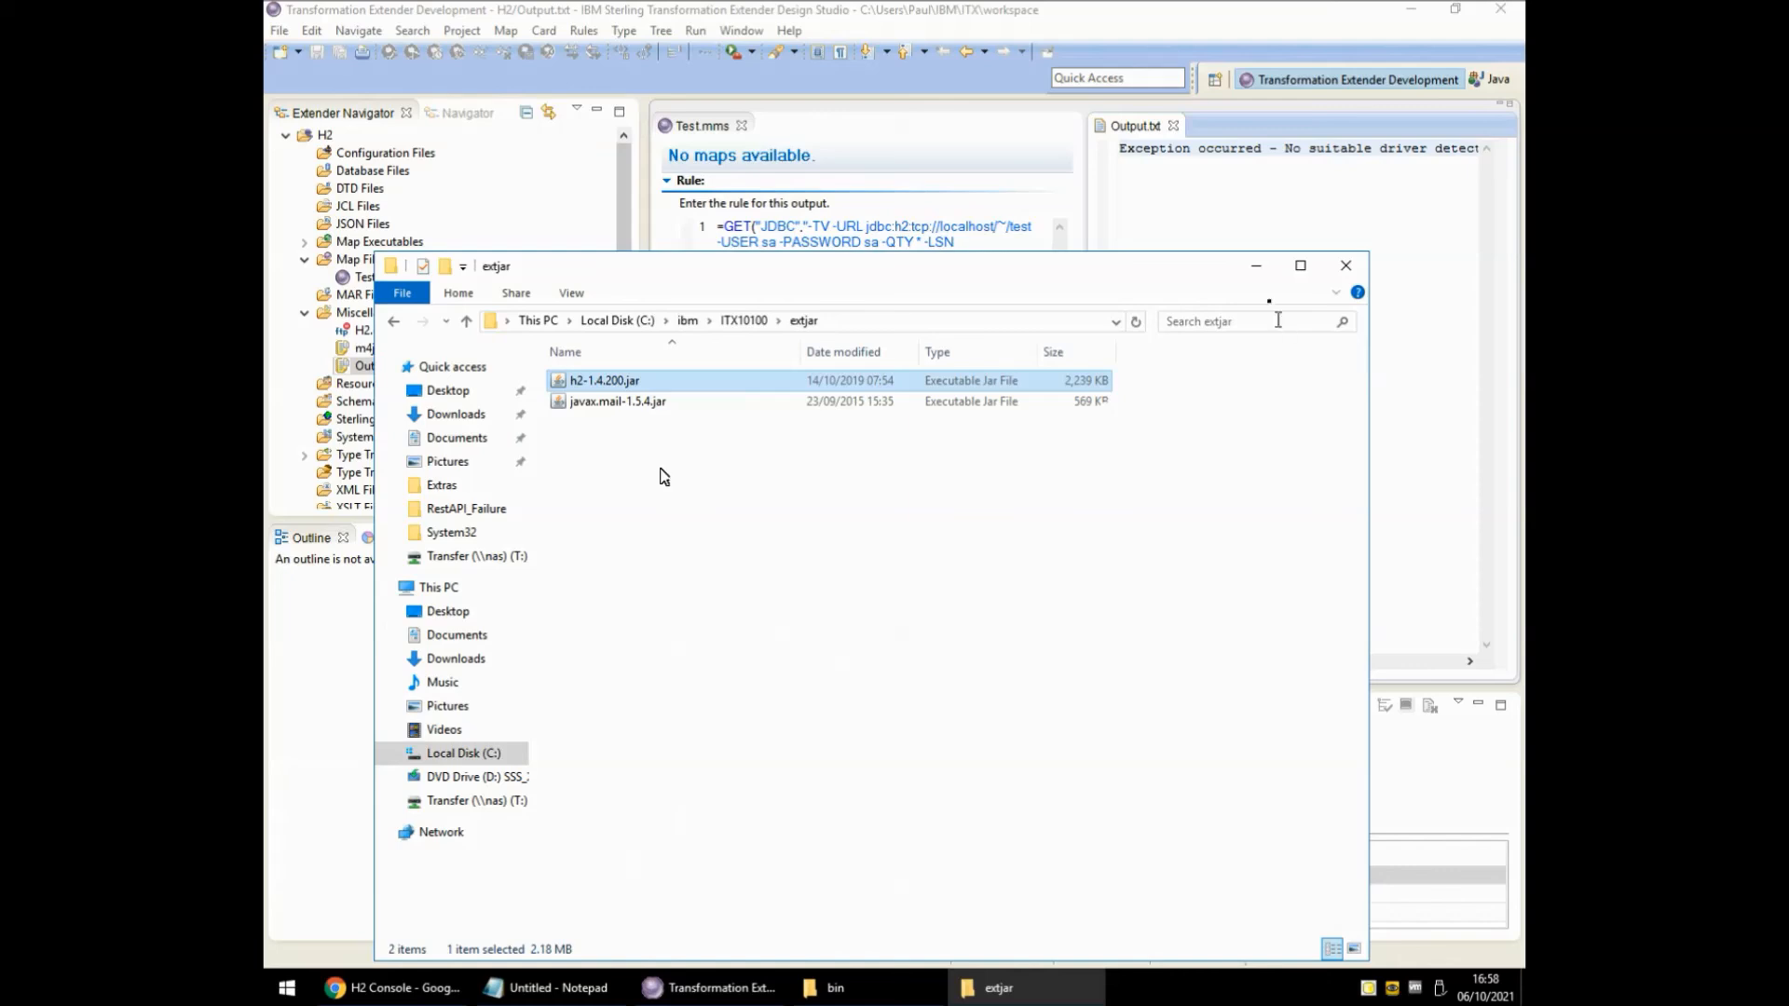
pyautogui.click(1256, 270)
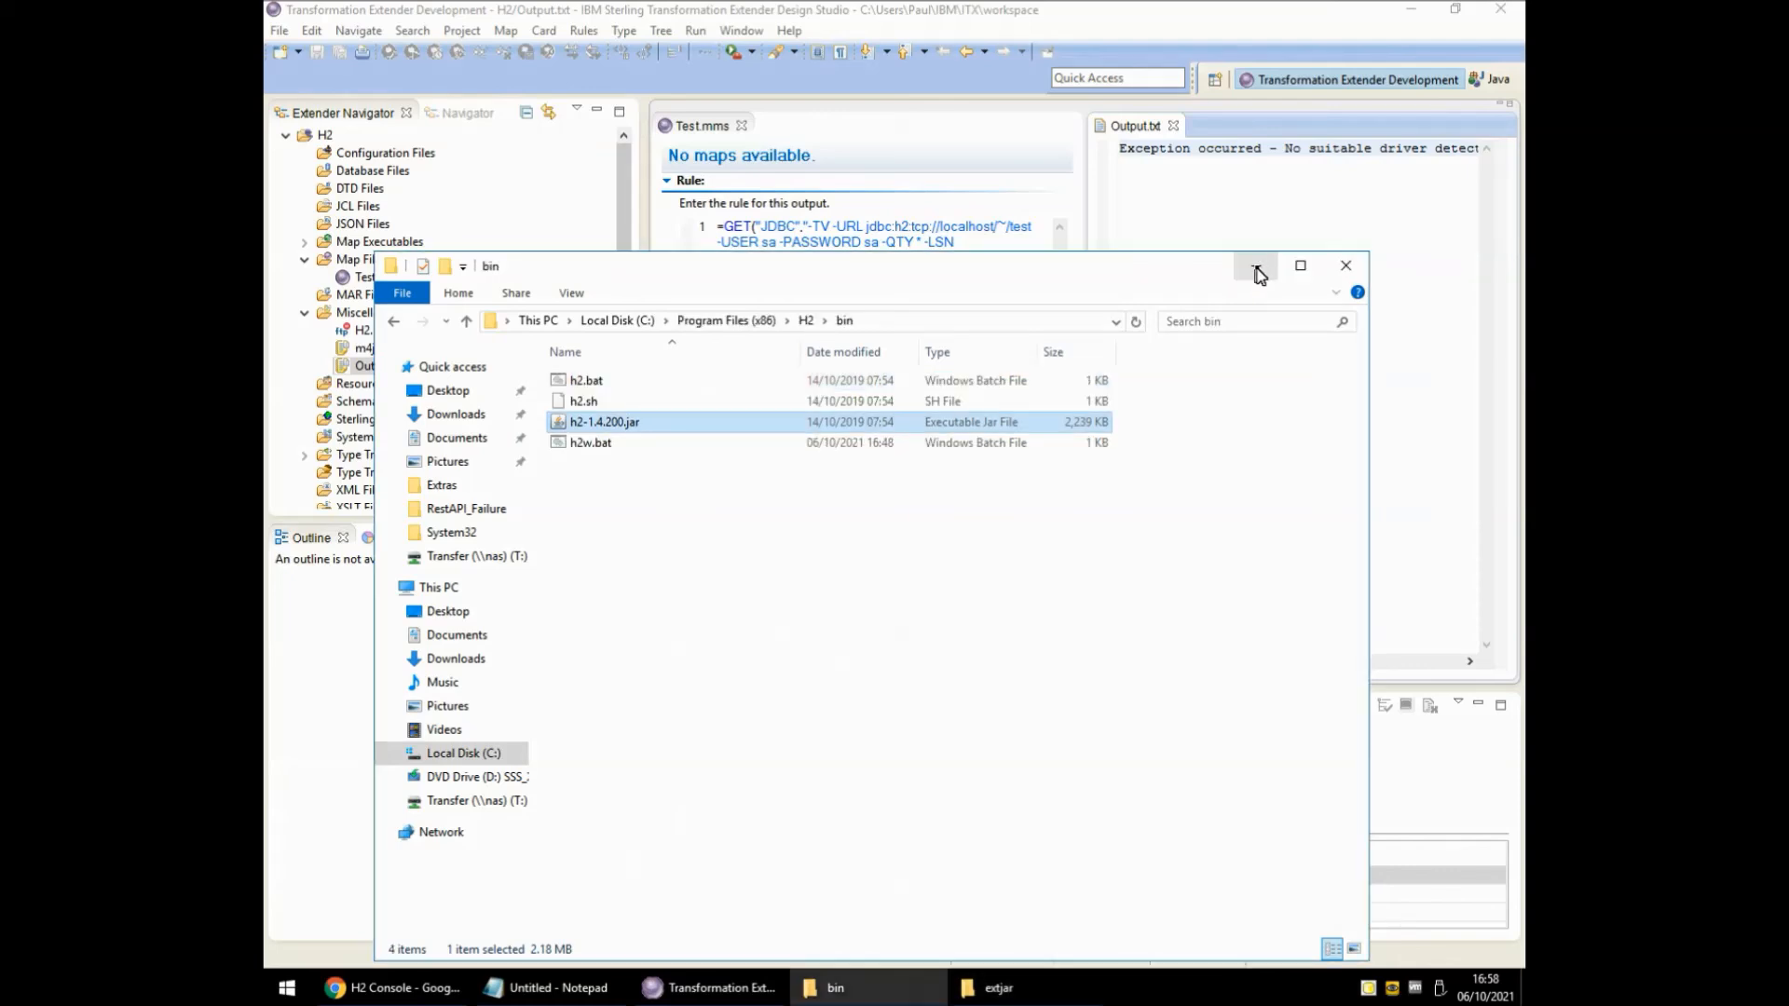
pyautogui.click(1256, 270)
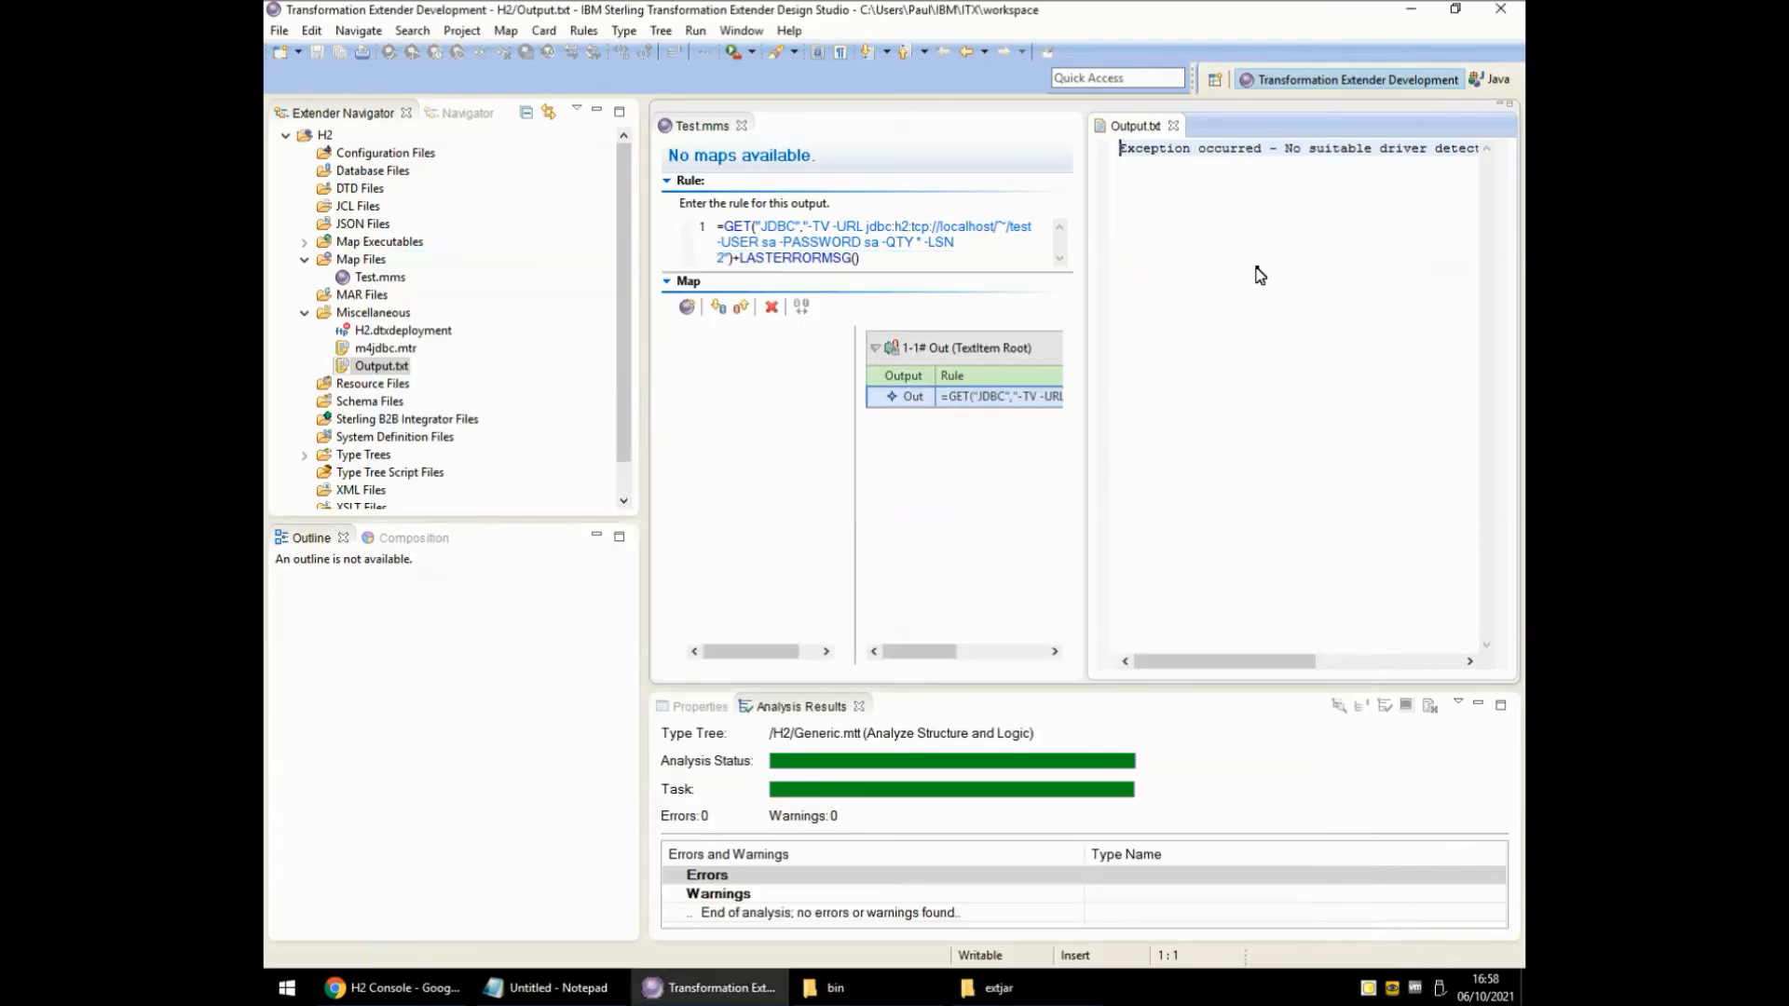
# Rerun the Test1 map from the map editor and dismiss the run report to refresh Output.txt.
pyautogui.click(931, 494)
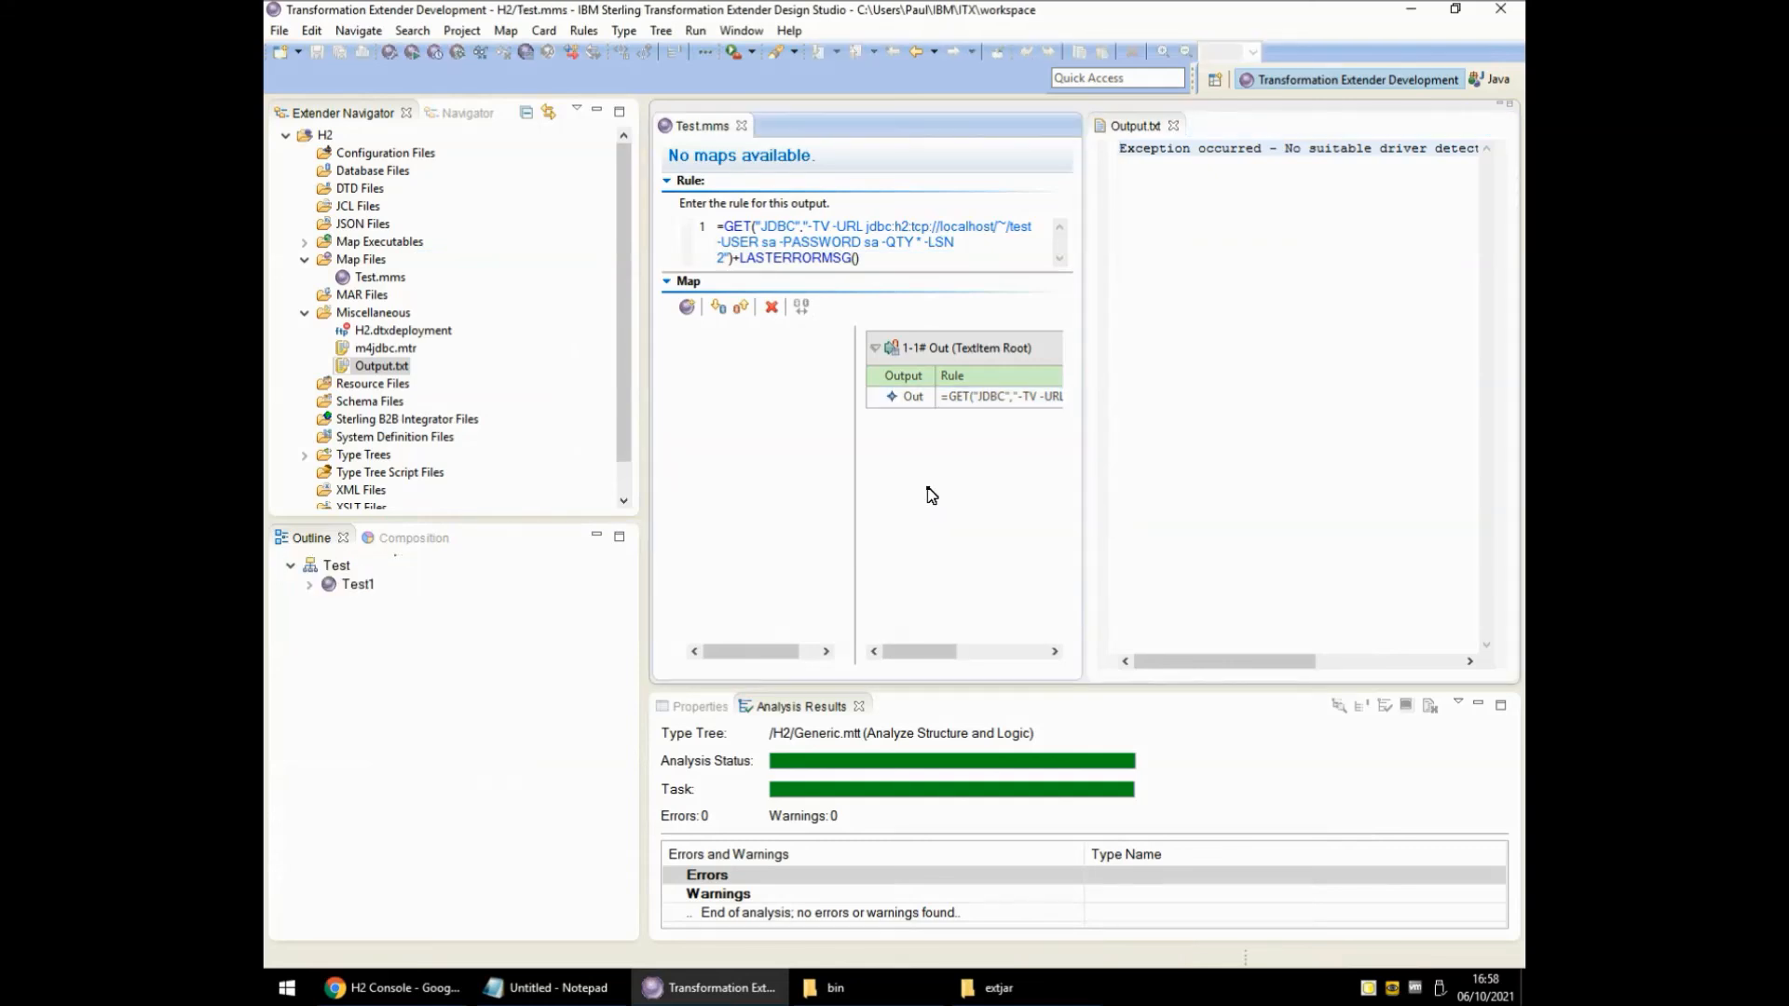
pyautogui.click(415, 58)
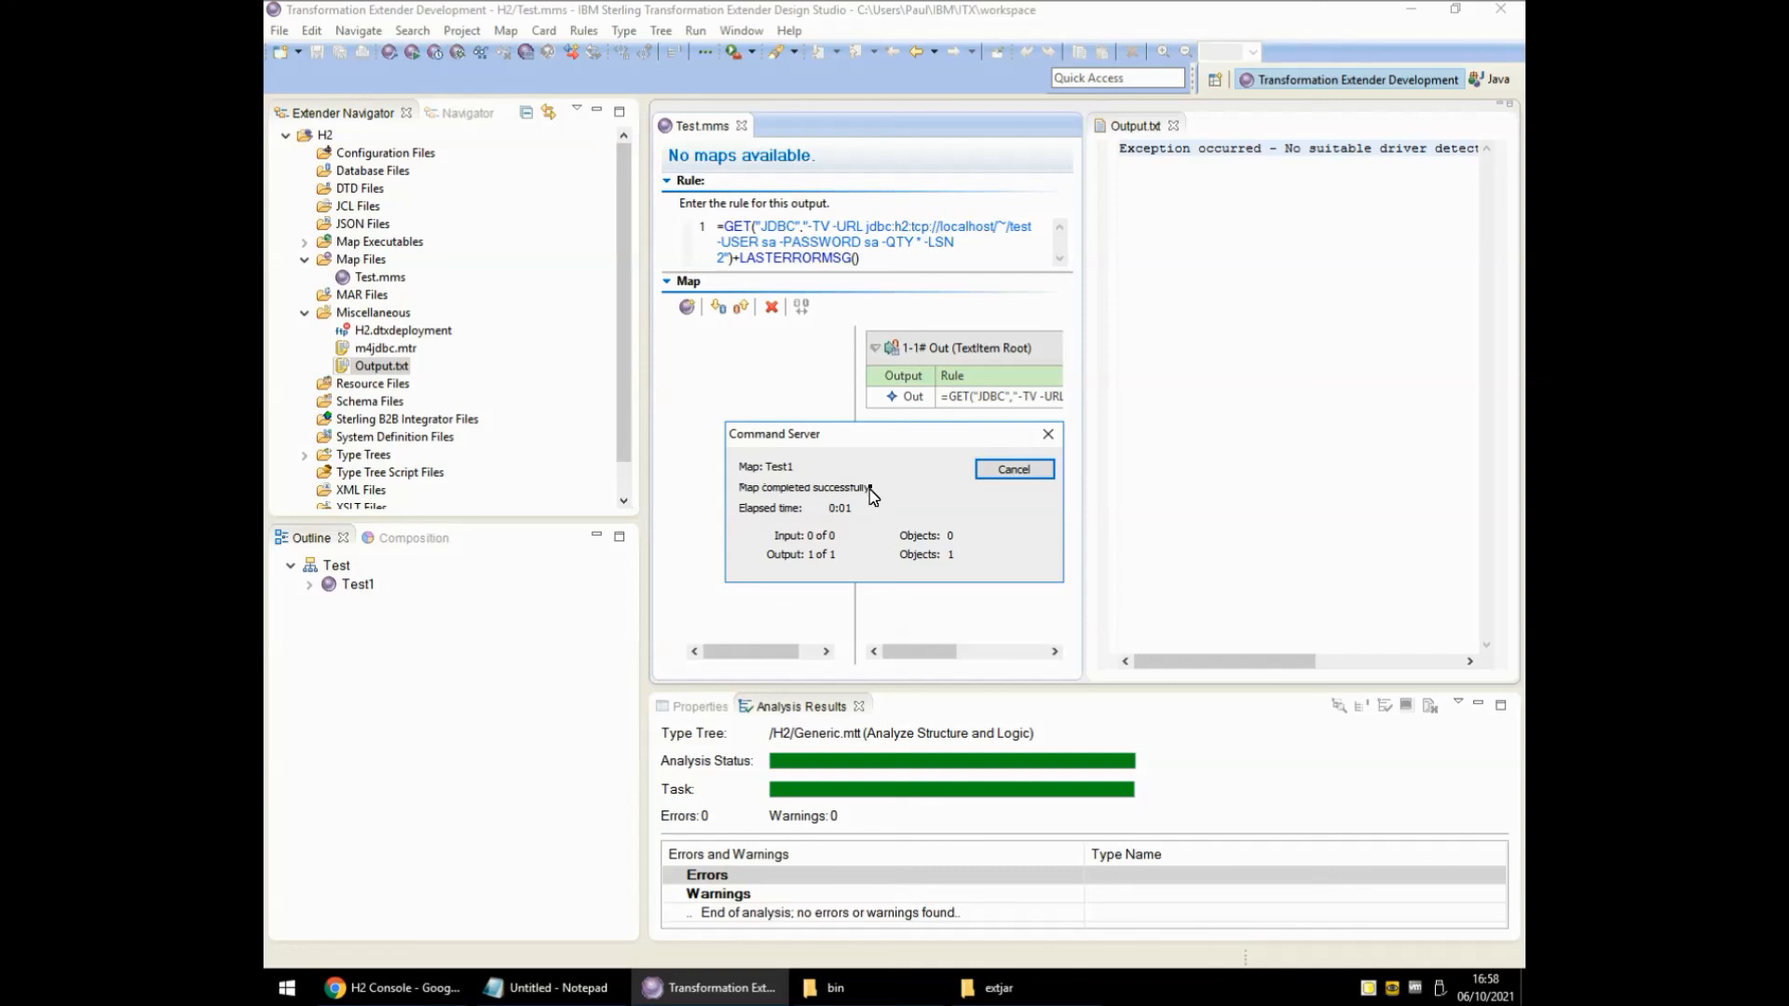
pyautogui.click(995, 476)
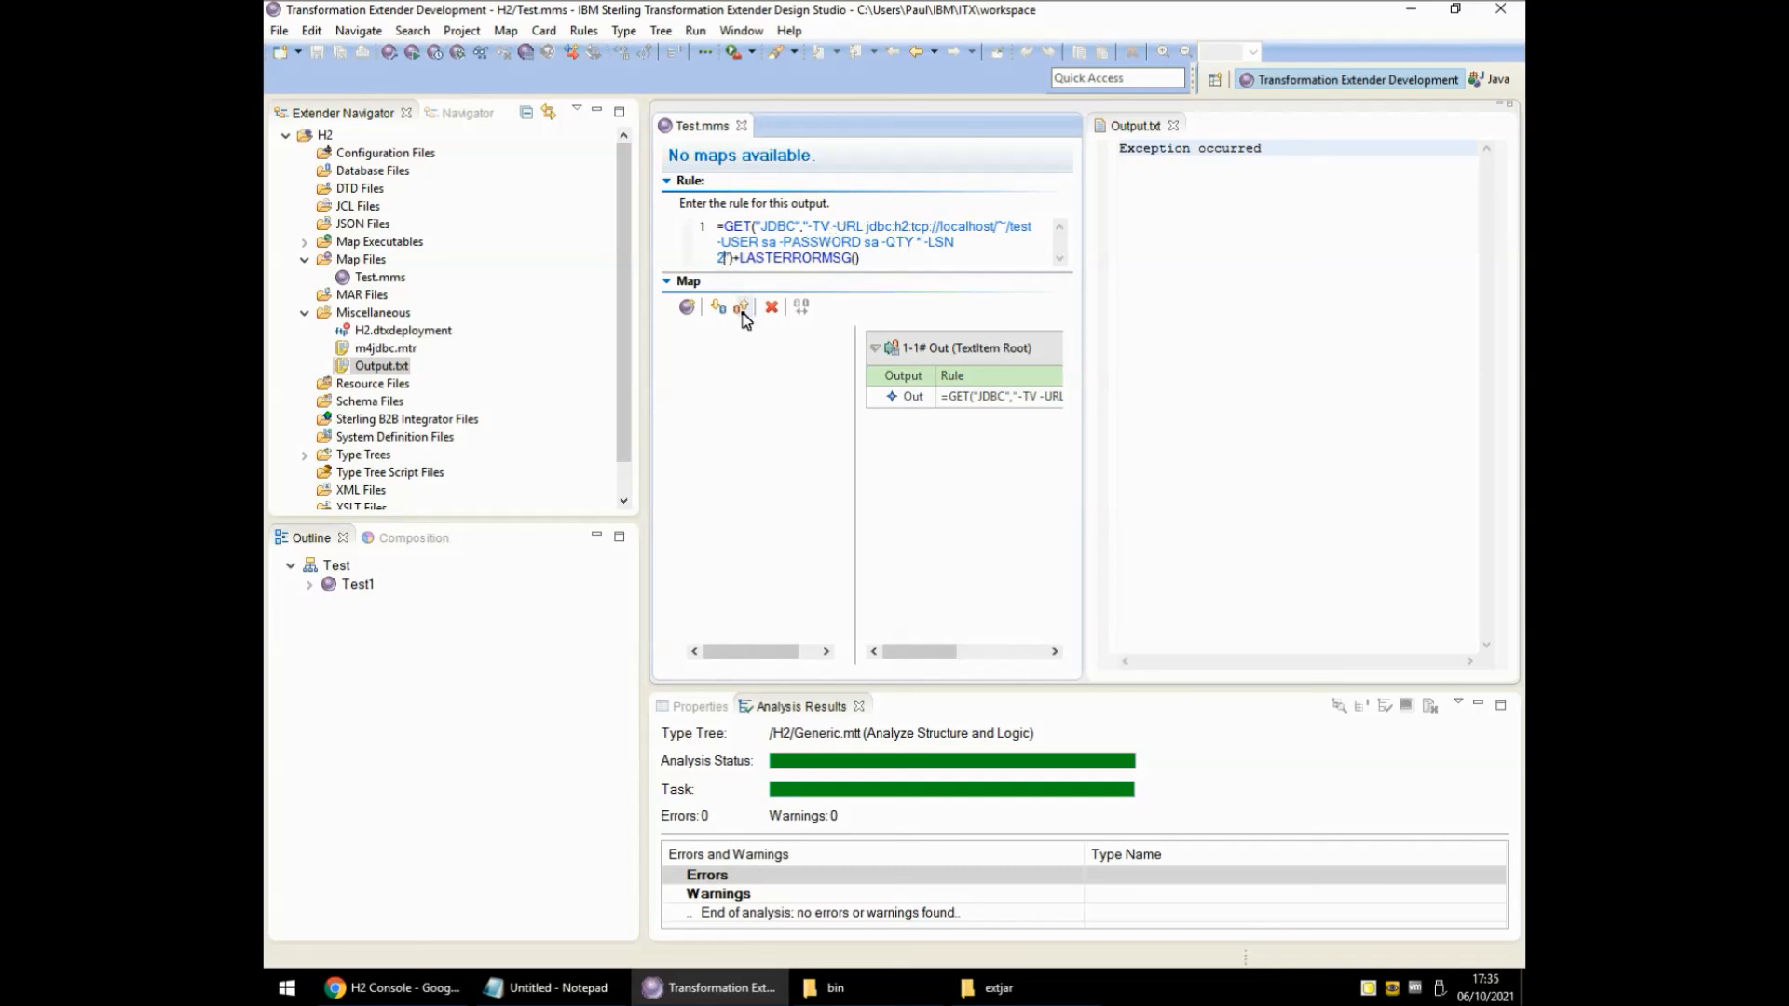
# Add -QUERY "select * from Test" to the GET rule, then save and rerun the map.
pyautogui.write('-QUERY ')
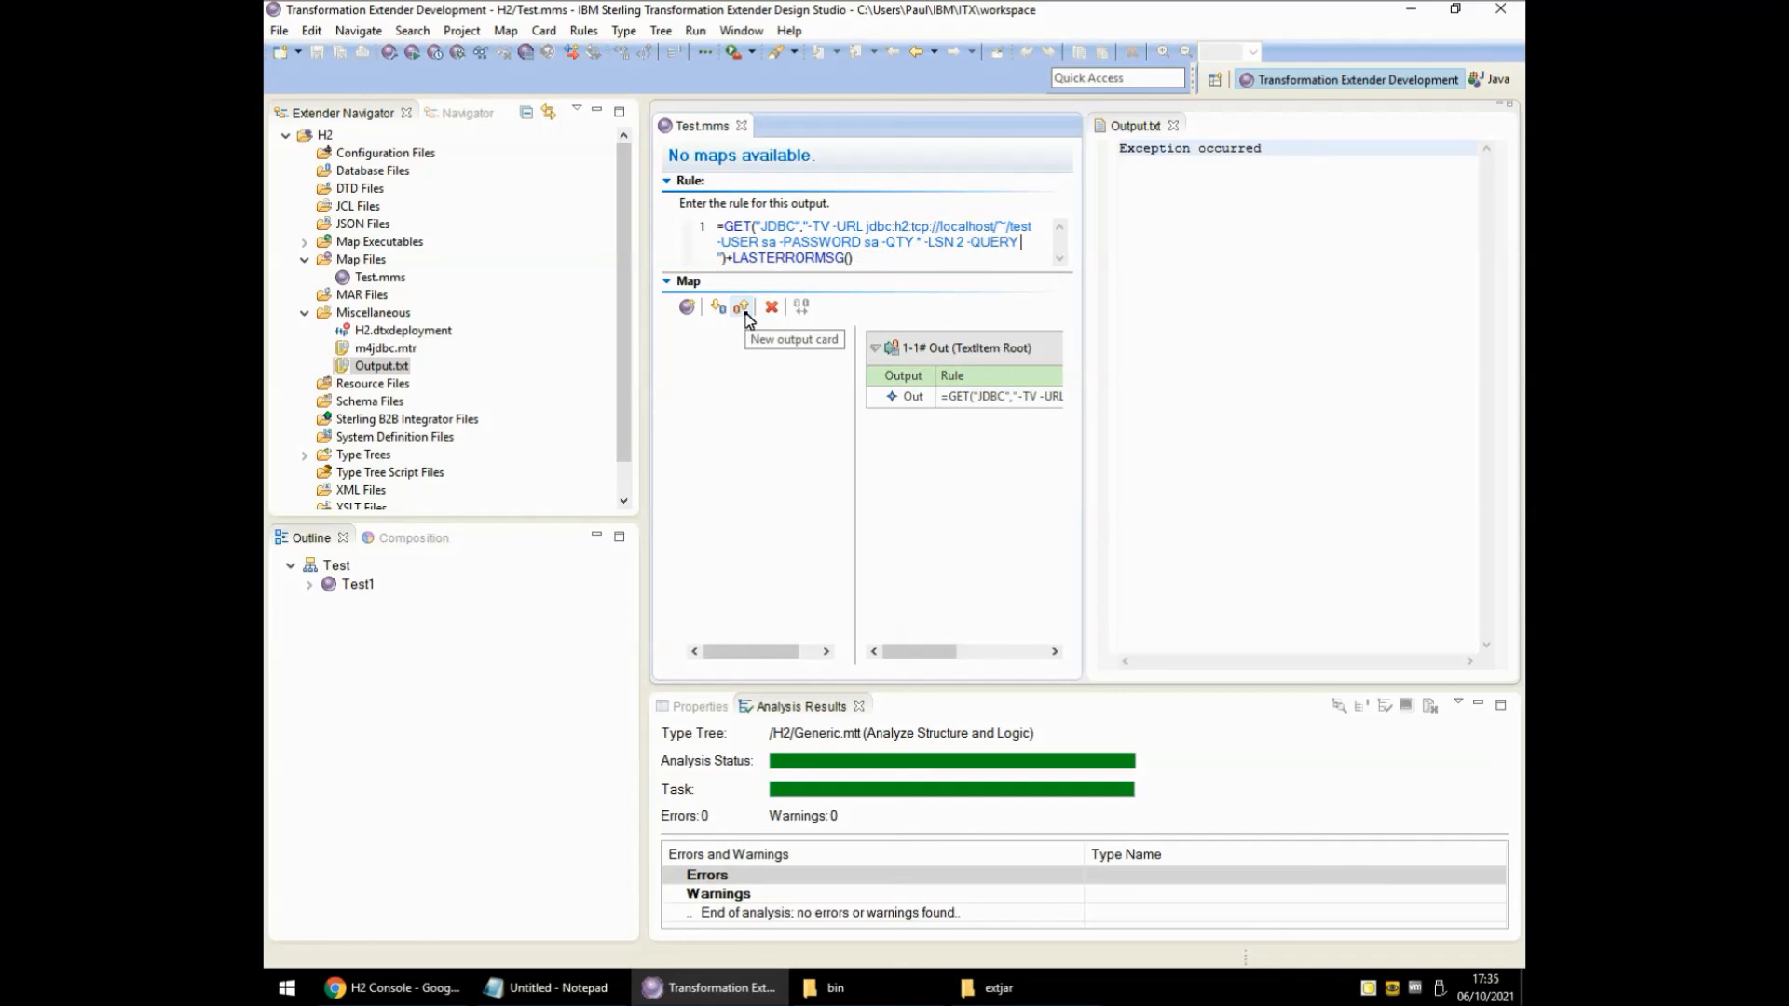
pyautogui.write('"')
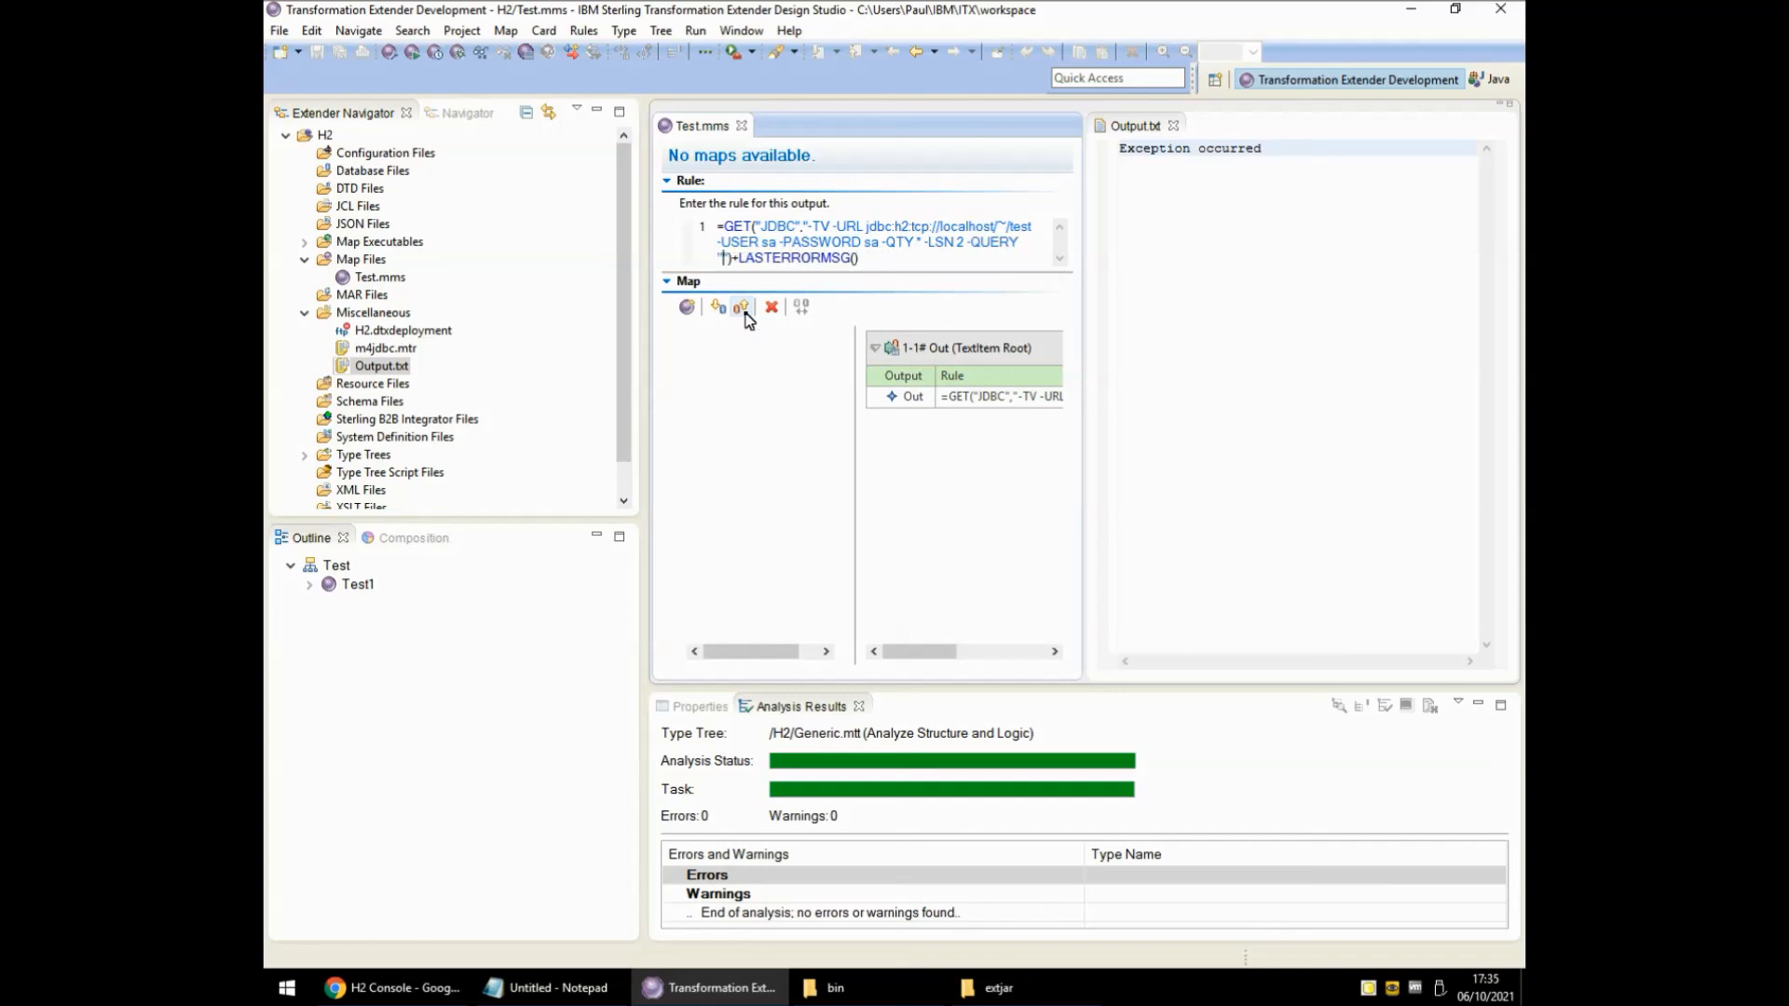
pyautogui.write('select * from Test')
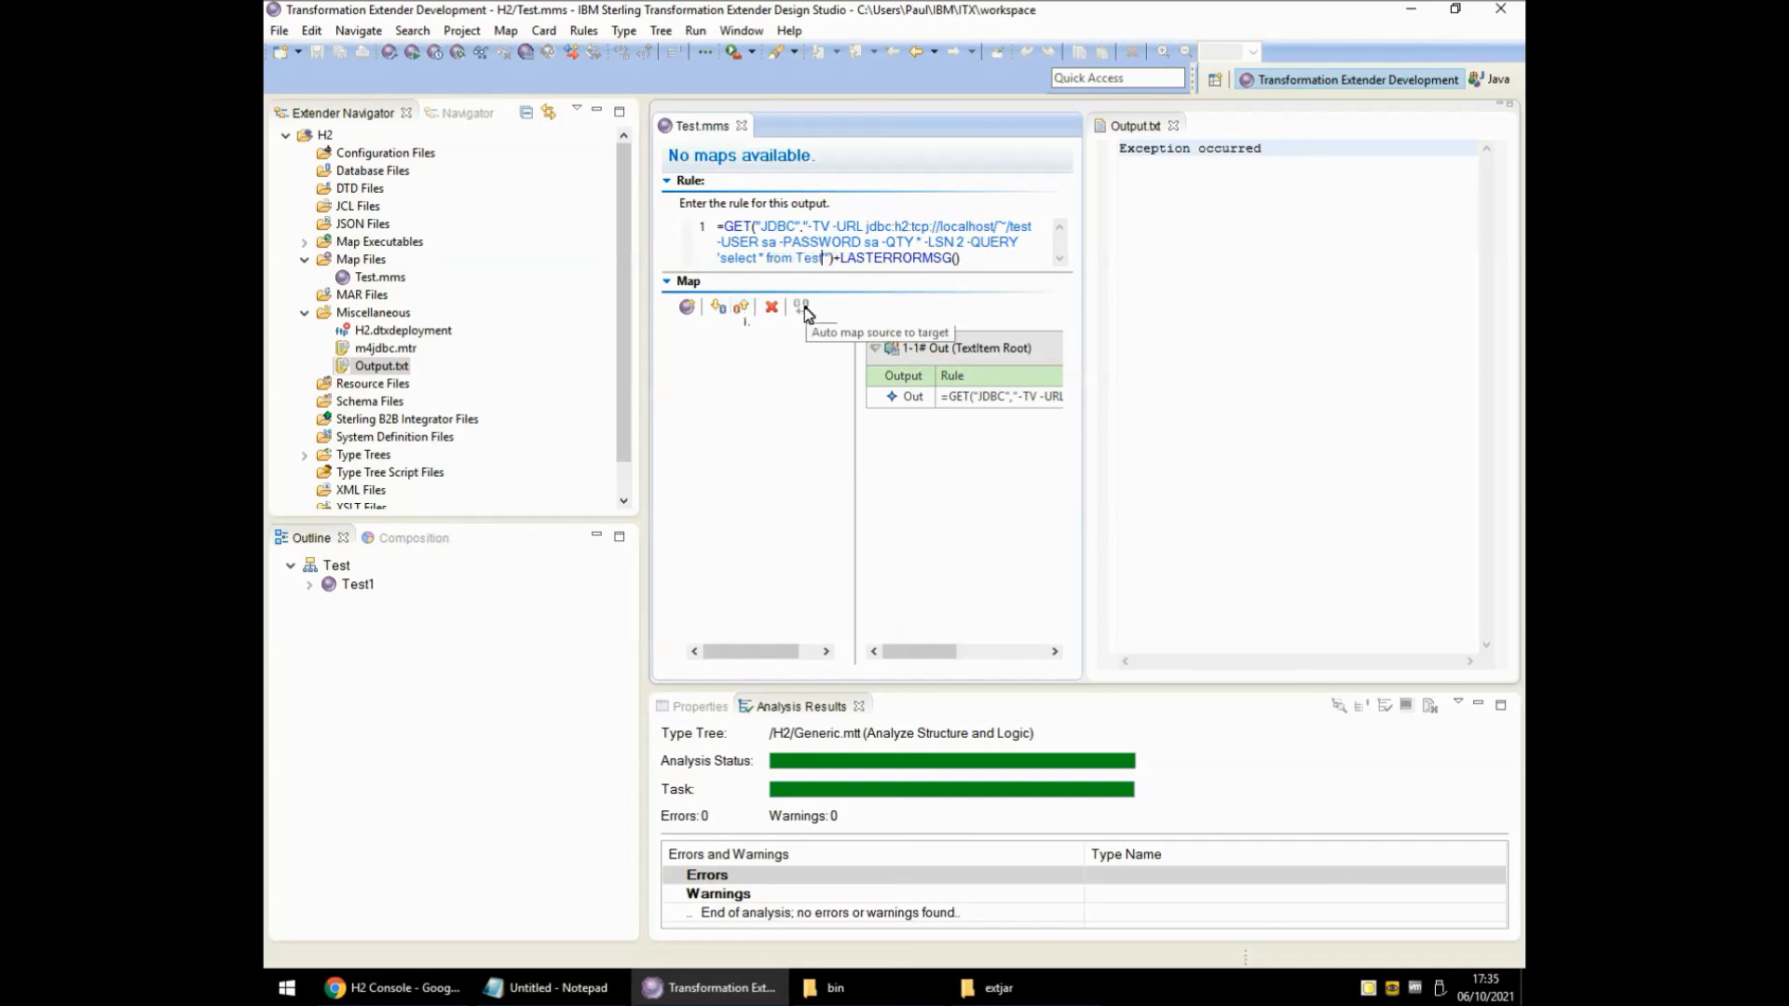
pyautogui.press('Return')
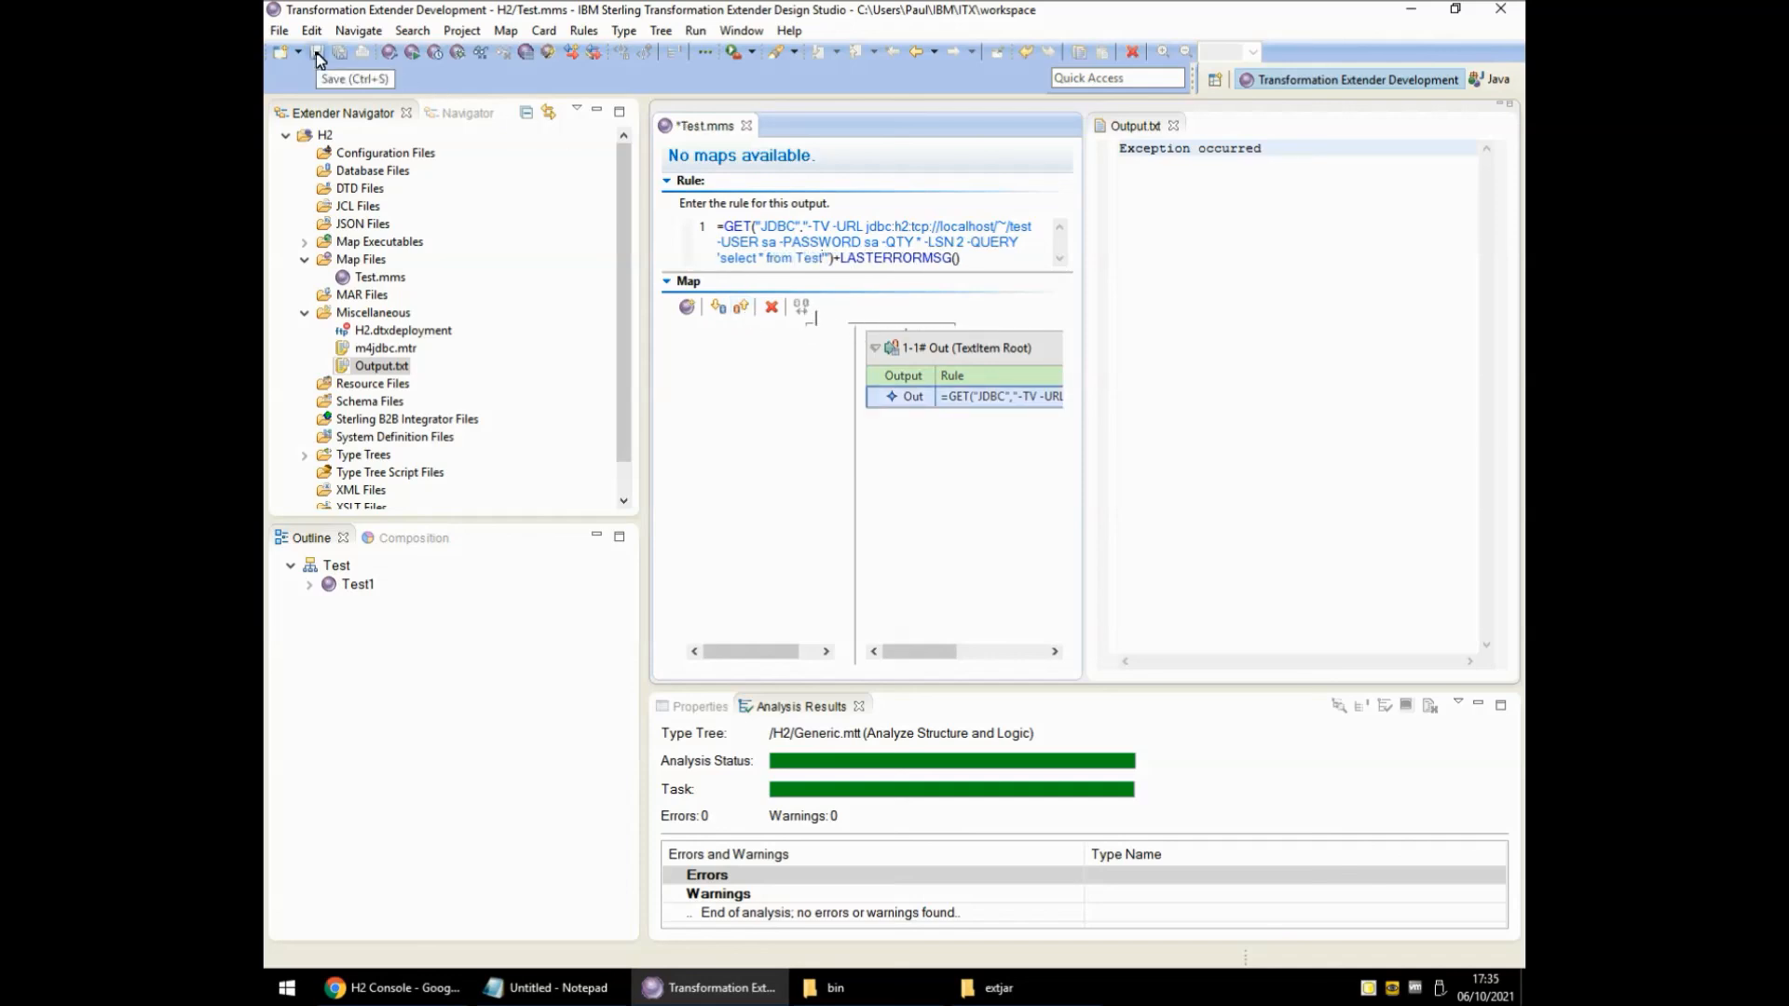
pyautogui.click(411, 51)
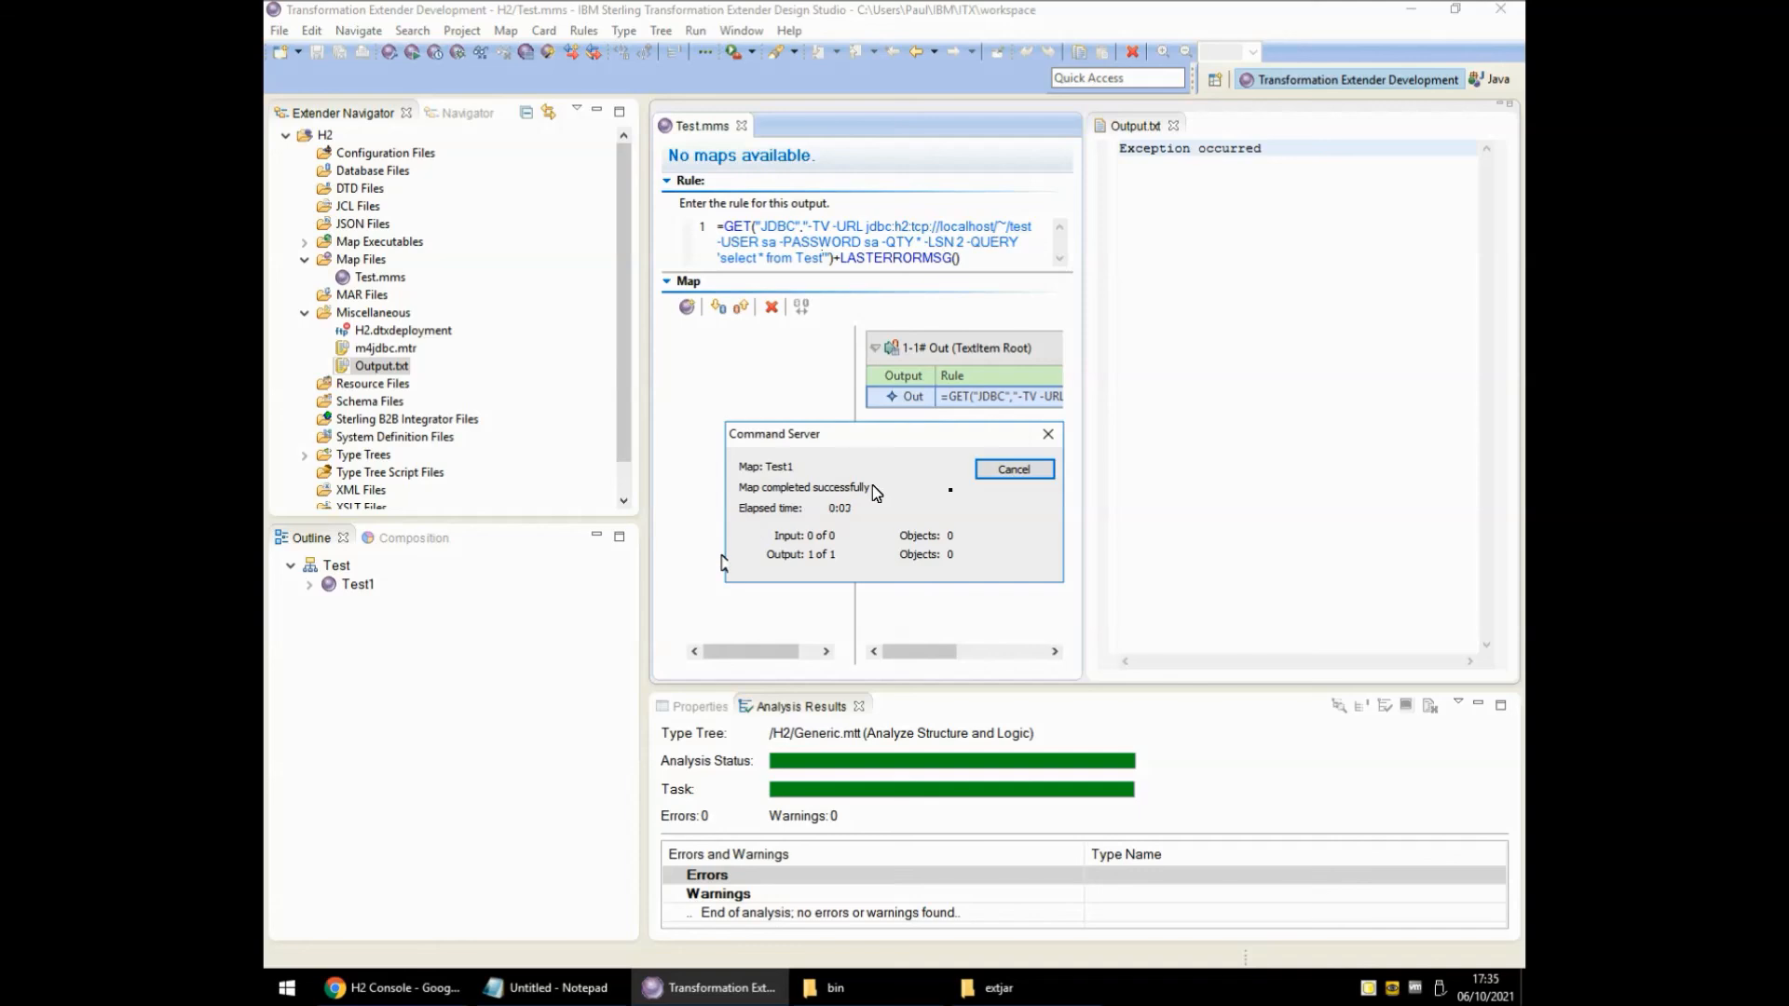
pyautogui.click(1014, 470)
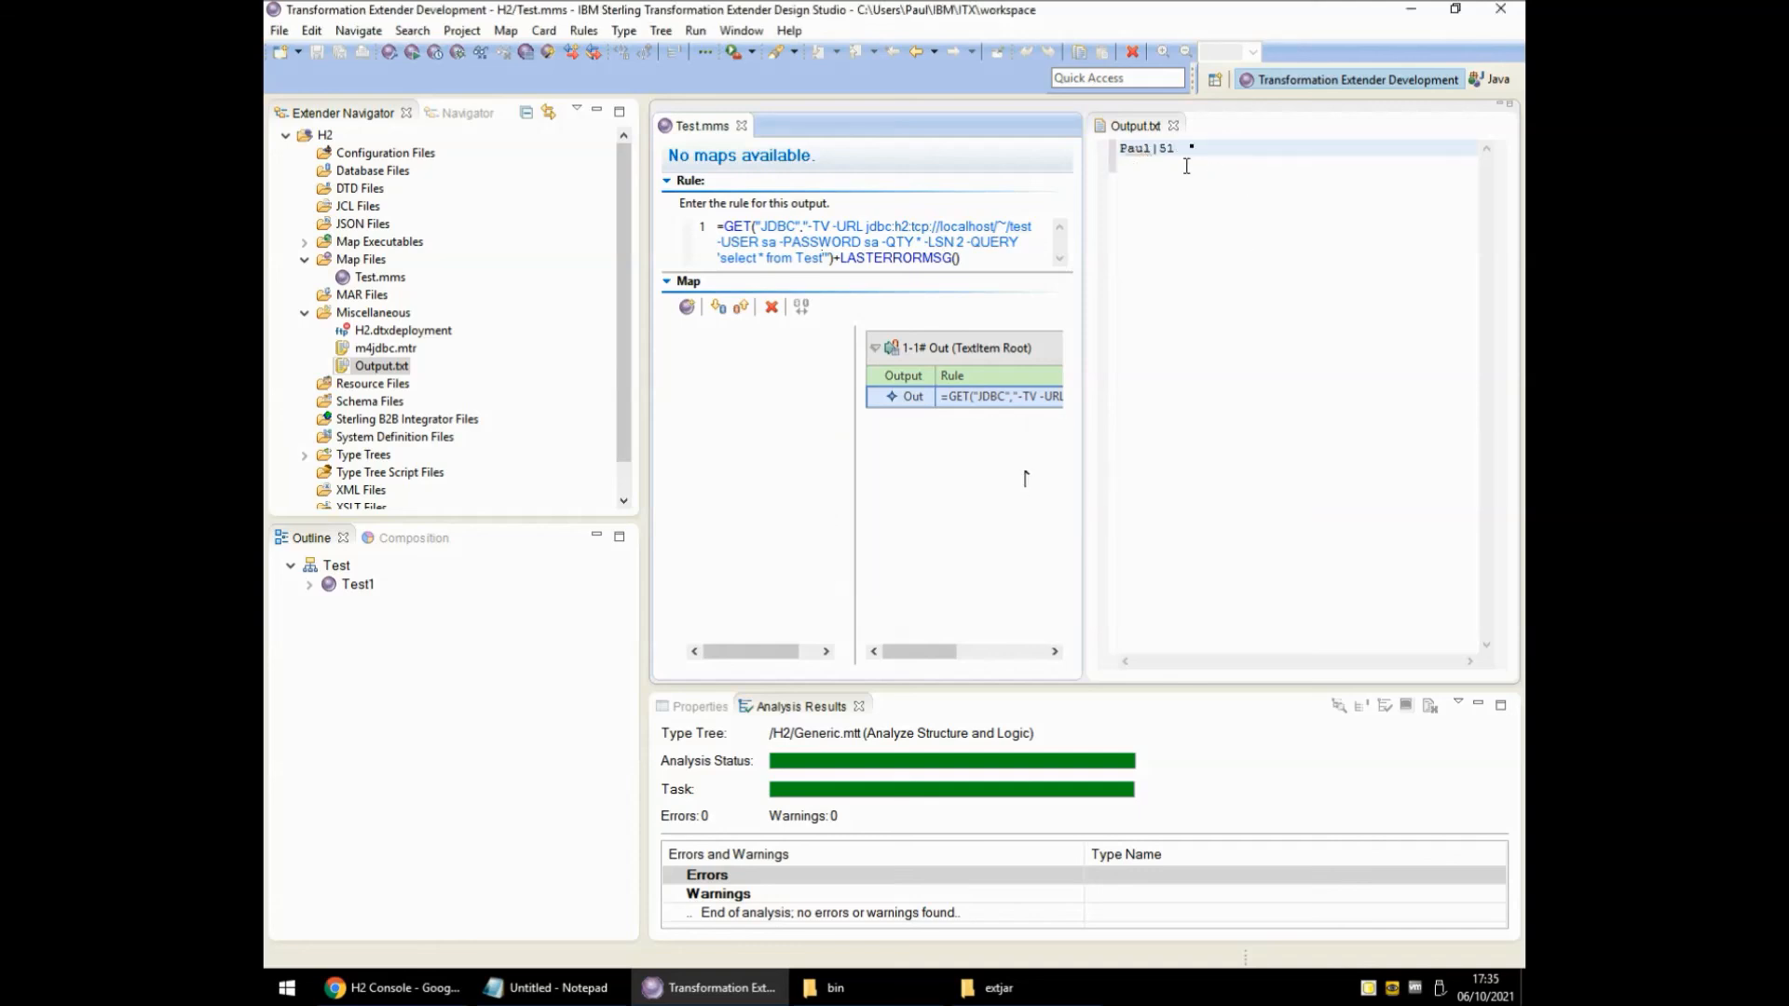